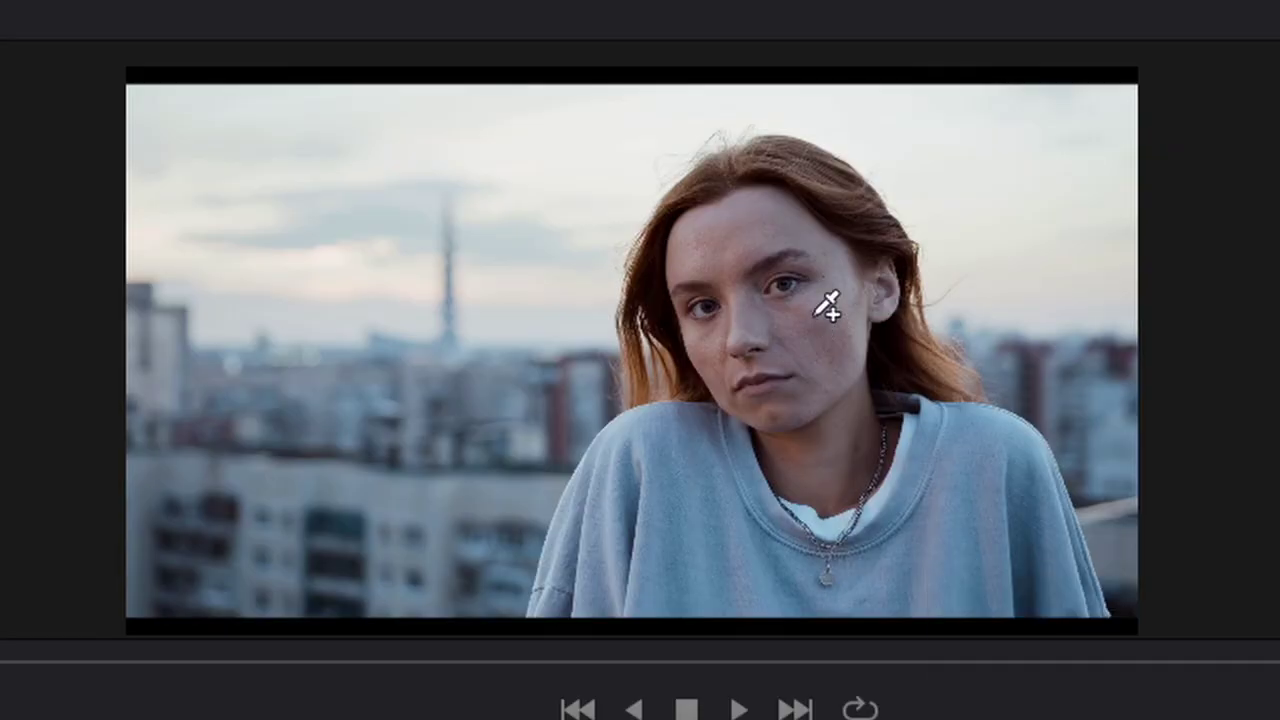
Draw a short Magic Mask stroke down the woman's cheek to mask her face, and inspect the mask's edges
left_click_drag(816, 318, 808, 341)
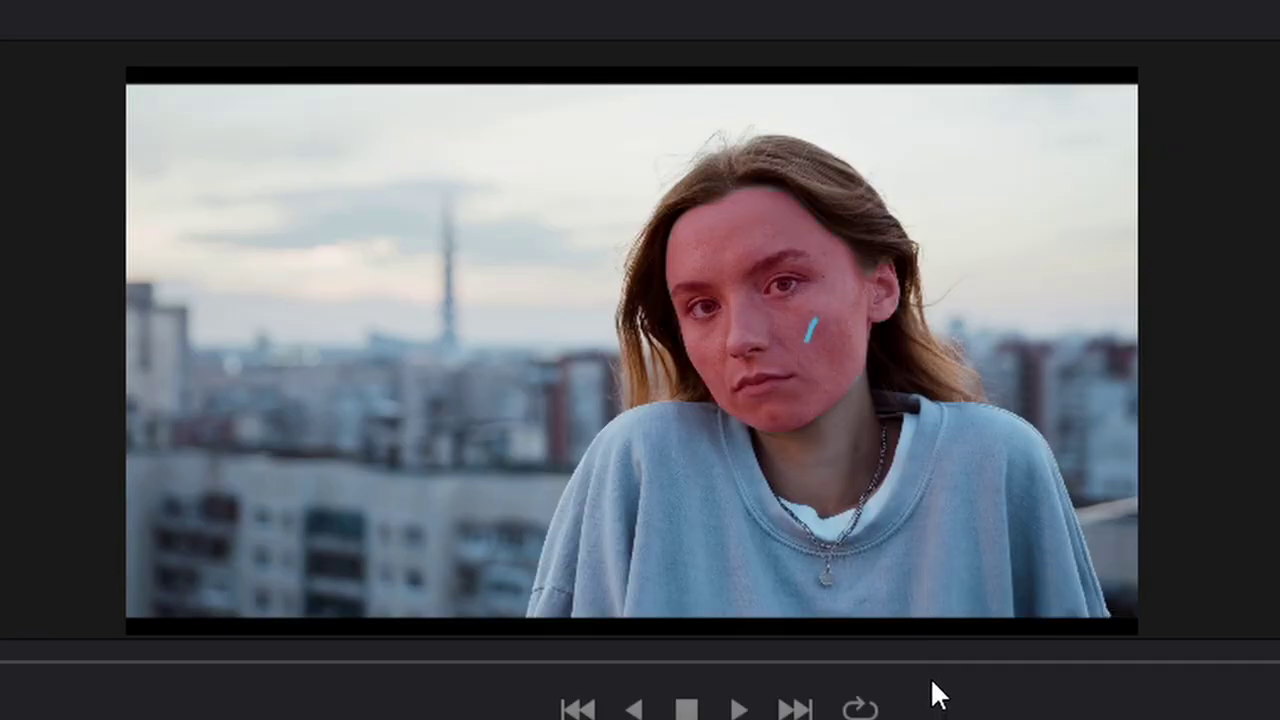
scroll(729, 406, "up", 5)
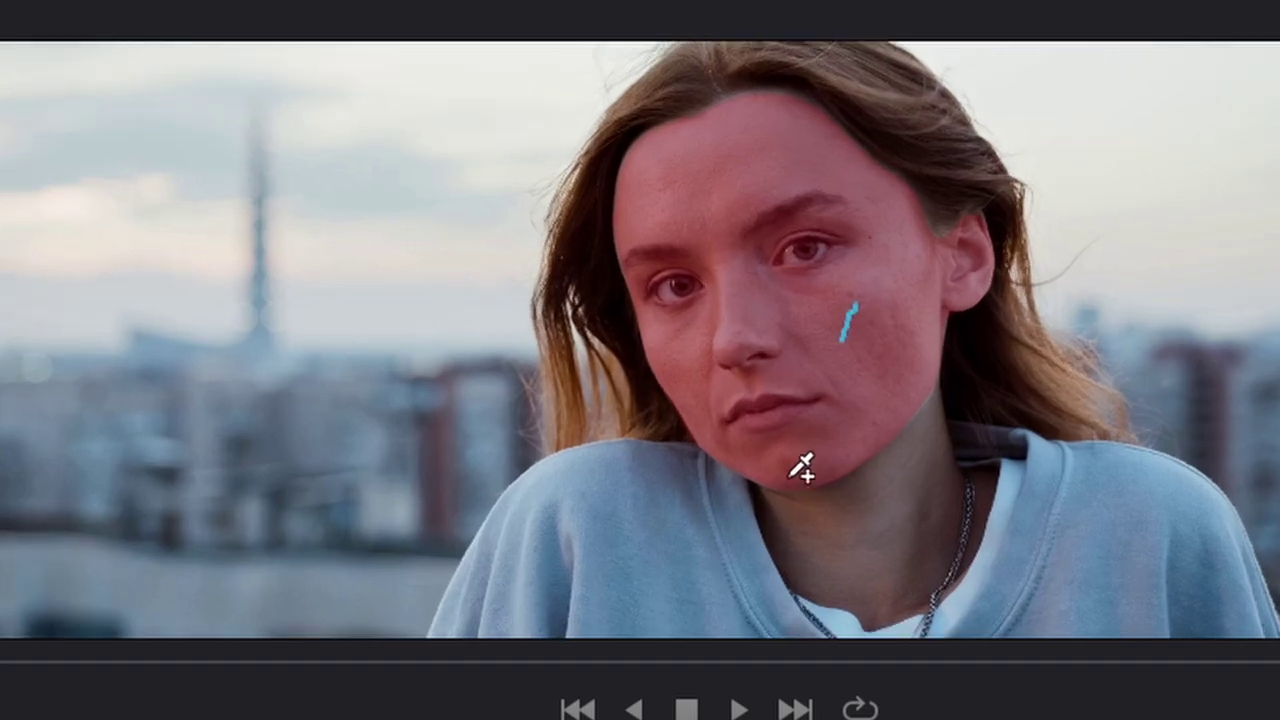
scroll(805, 510, "down", 4)
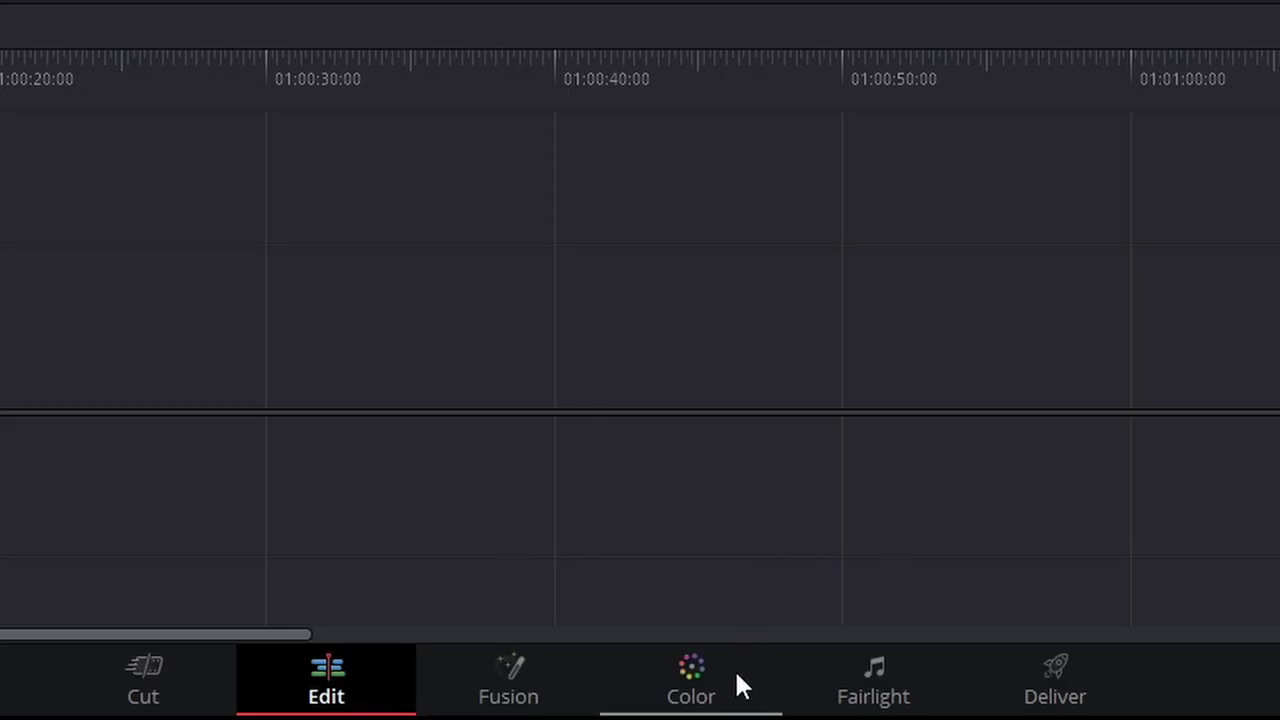
Open Magic Mask on the Color page and draw a short stroke on the woman's cheek to mask the whole person
left_click(731, 677)
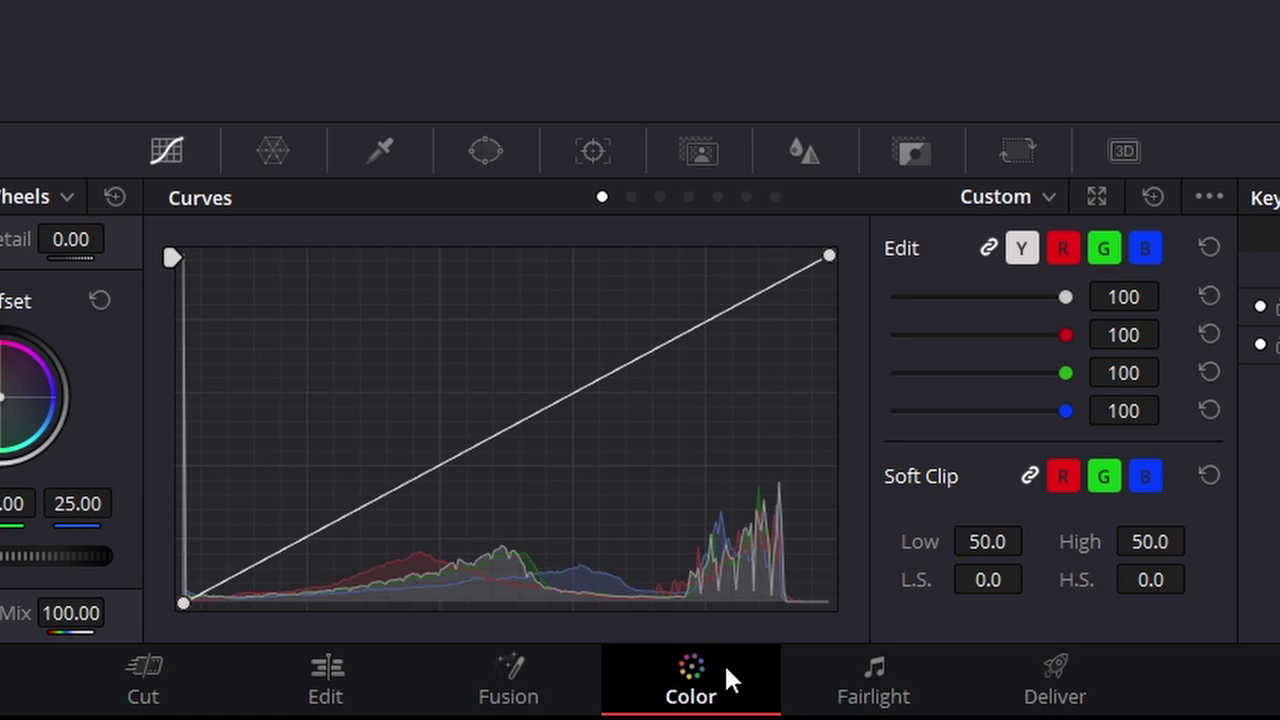
left_click(701, 152)
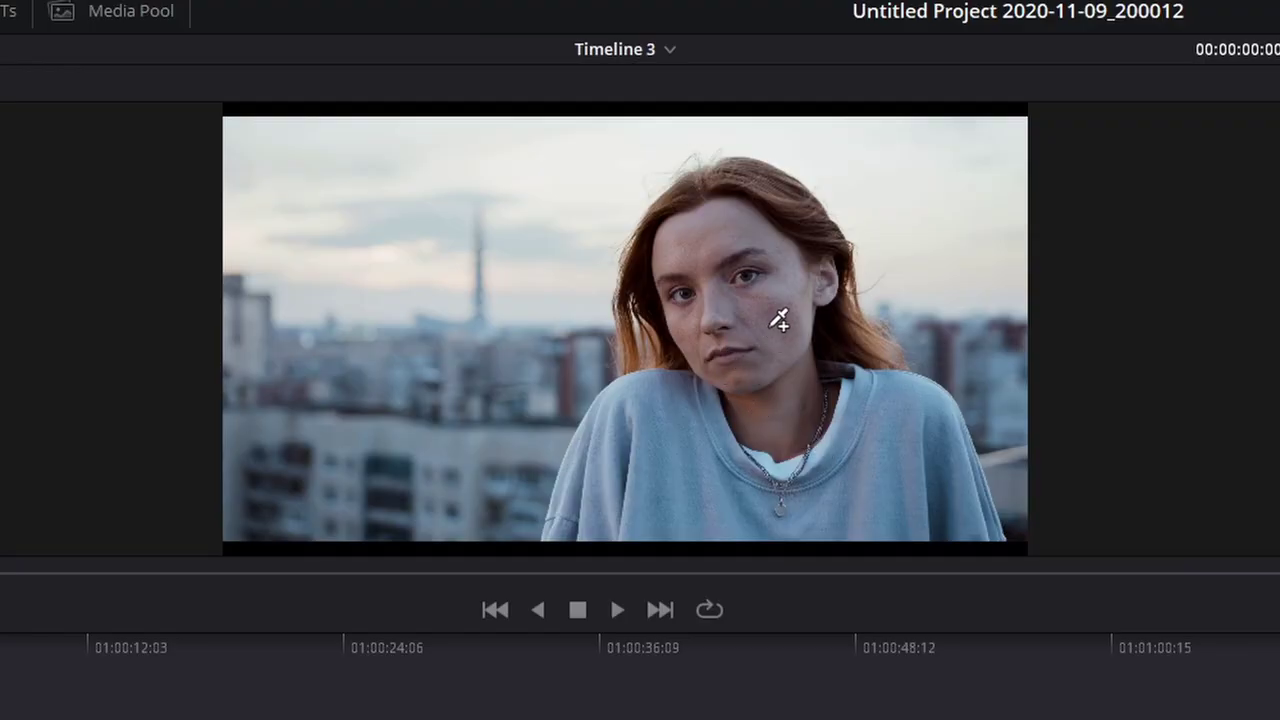
left_click_drag(773, 328, 780, 356)
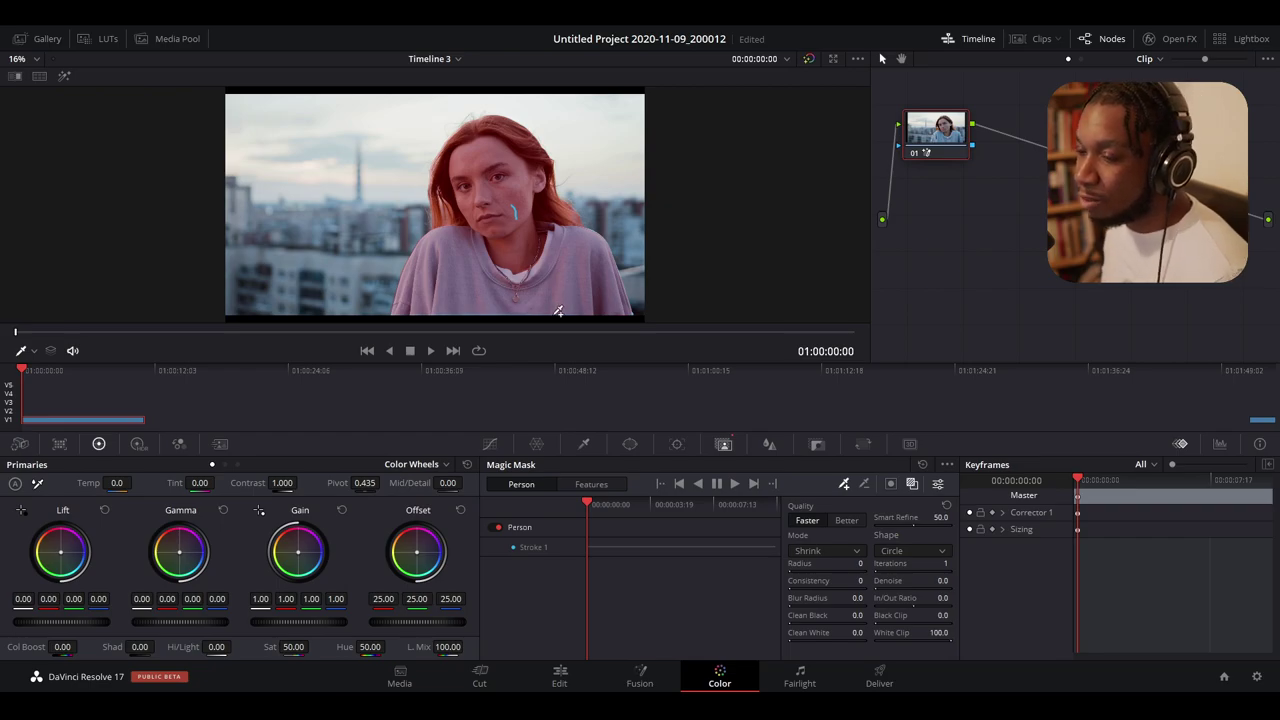
Inspect the person mask's edges and set the Magic Mask quality to Better
scroll(602, 240, "up", 2)
scroll(602, 240, "up", 1)
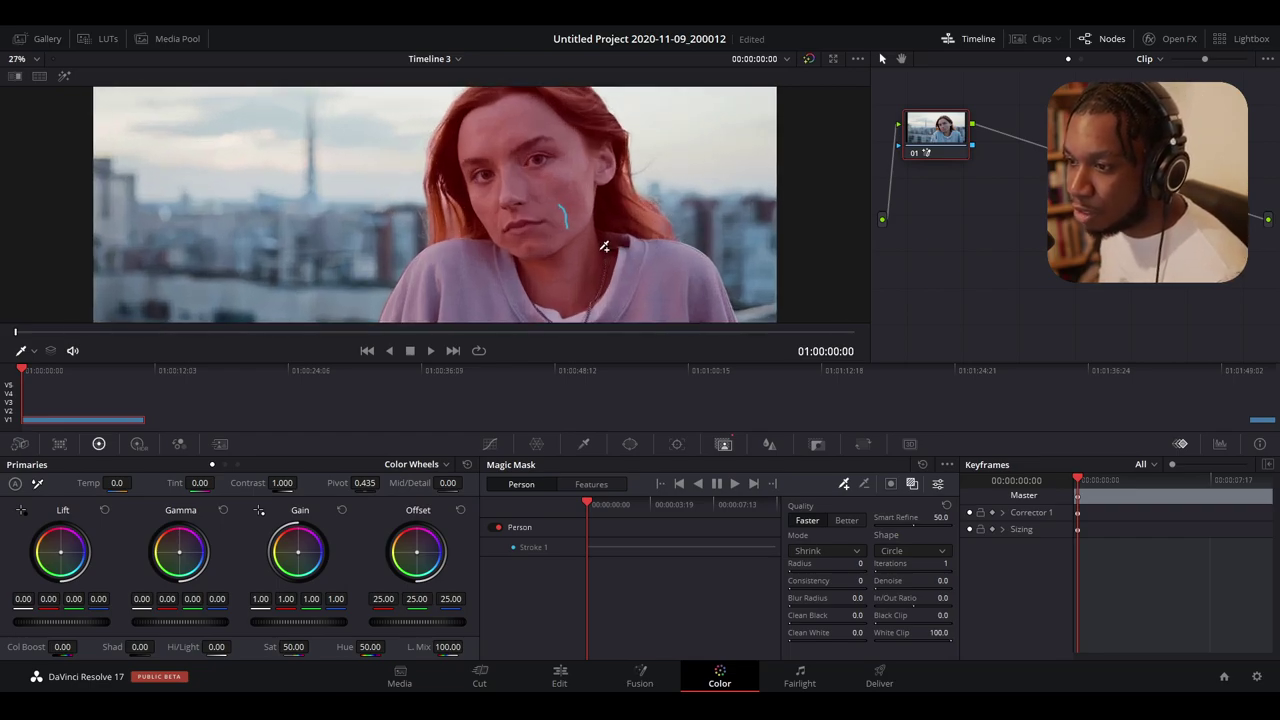
scroll(595, 243, "down", 3)
scroll(585, 247, "up", 1)
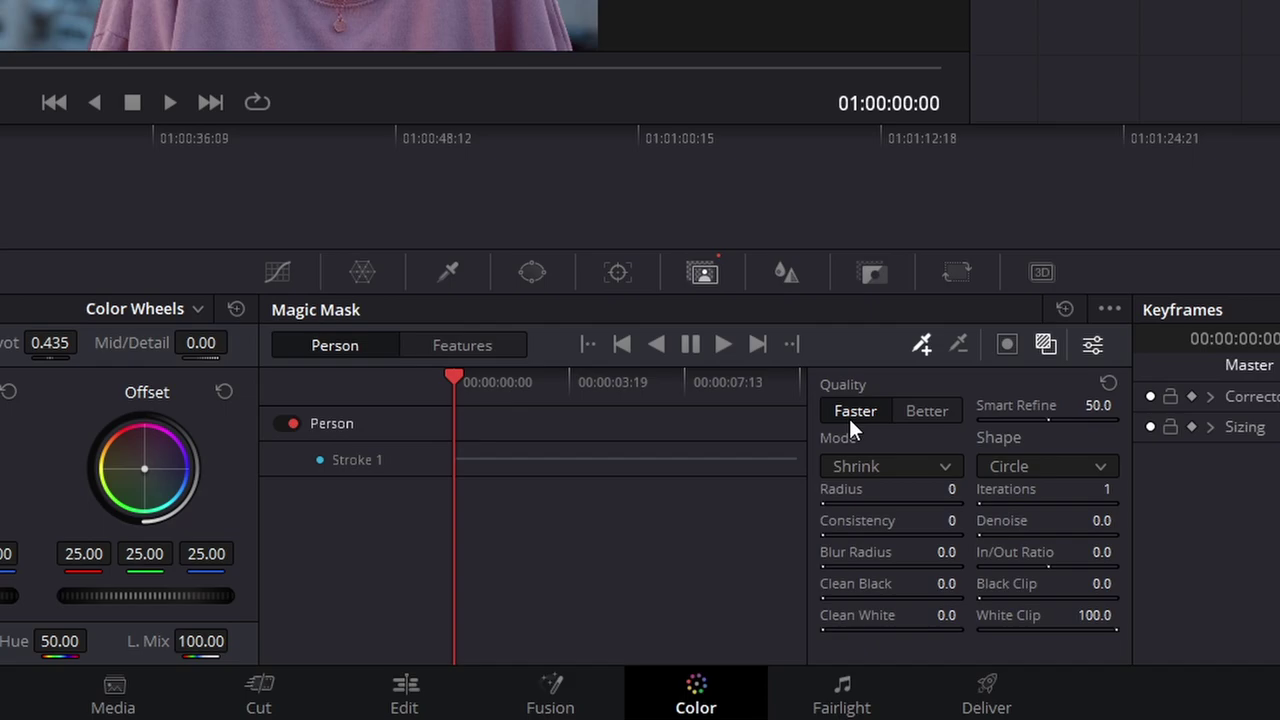
left_click(913, 410)
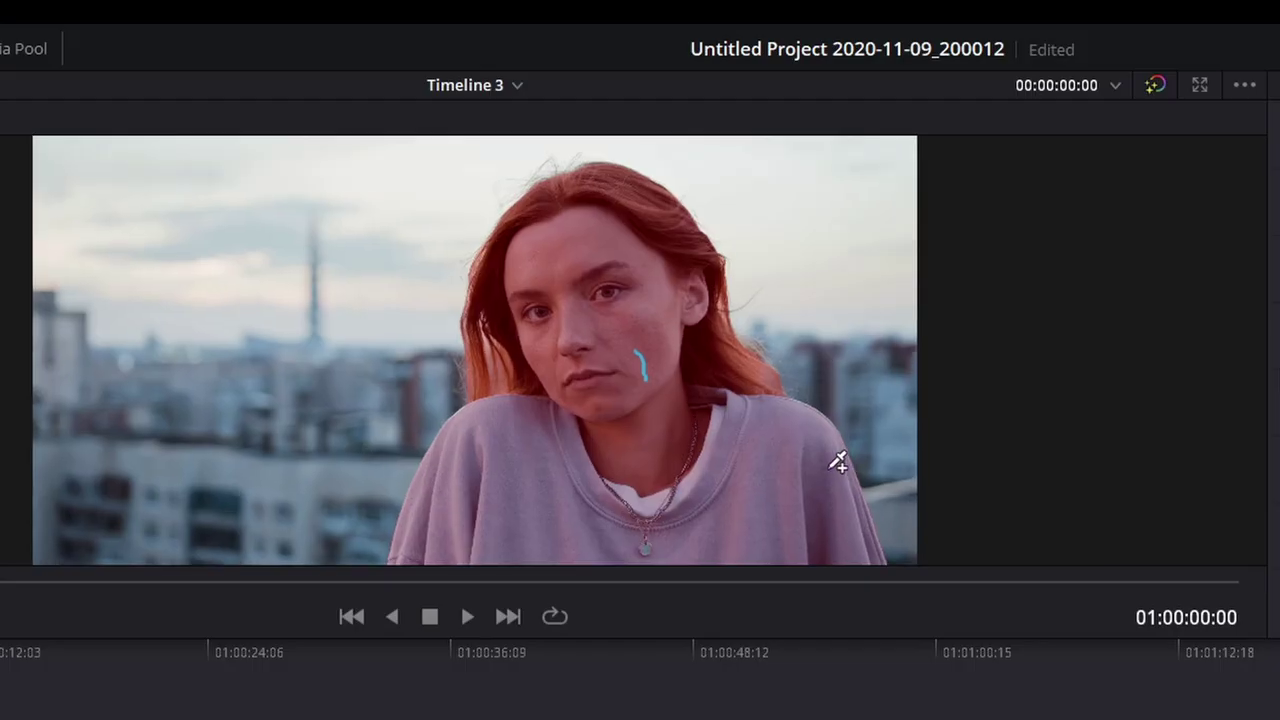
scroll(833, 452, "down", 4)
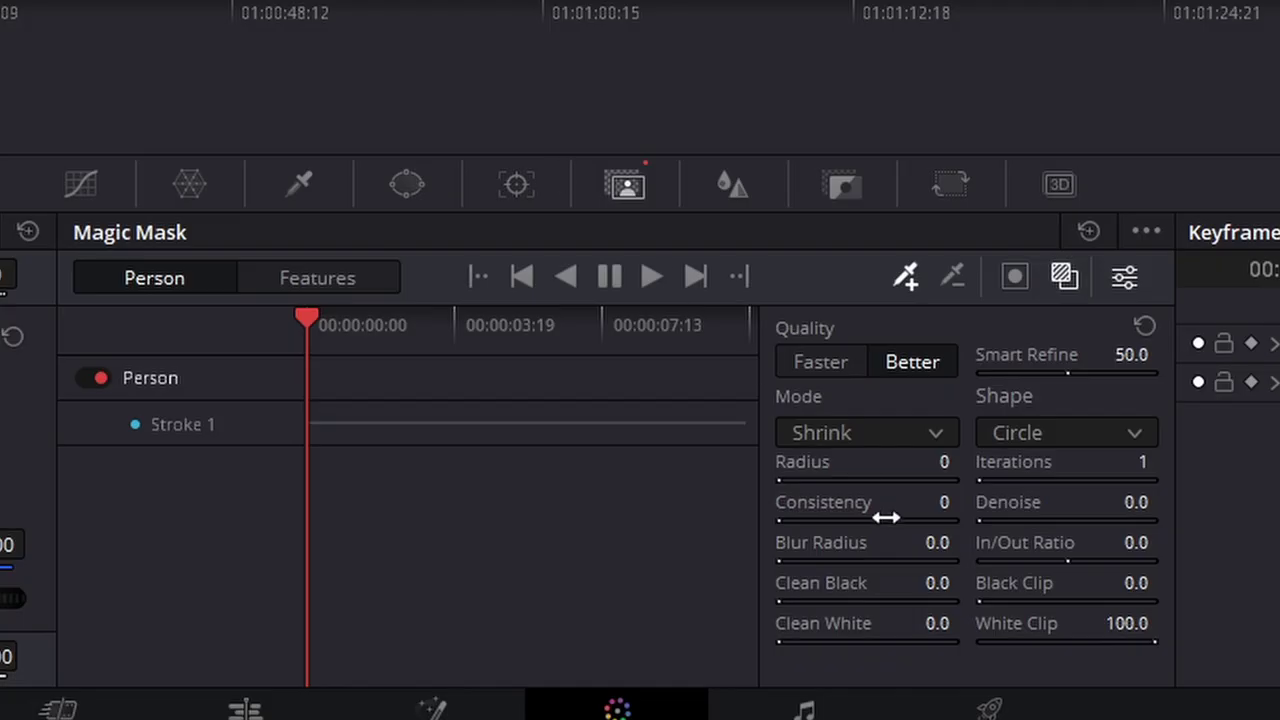
Try shrinking the mask edge with a Radius of 3, check the shoulder outline, and return the Radius to 0
left_click(850, 433)
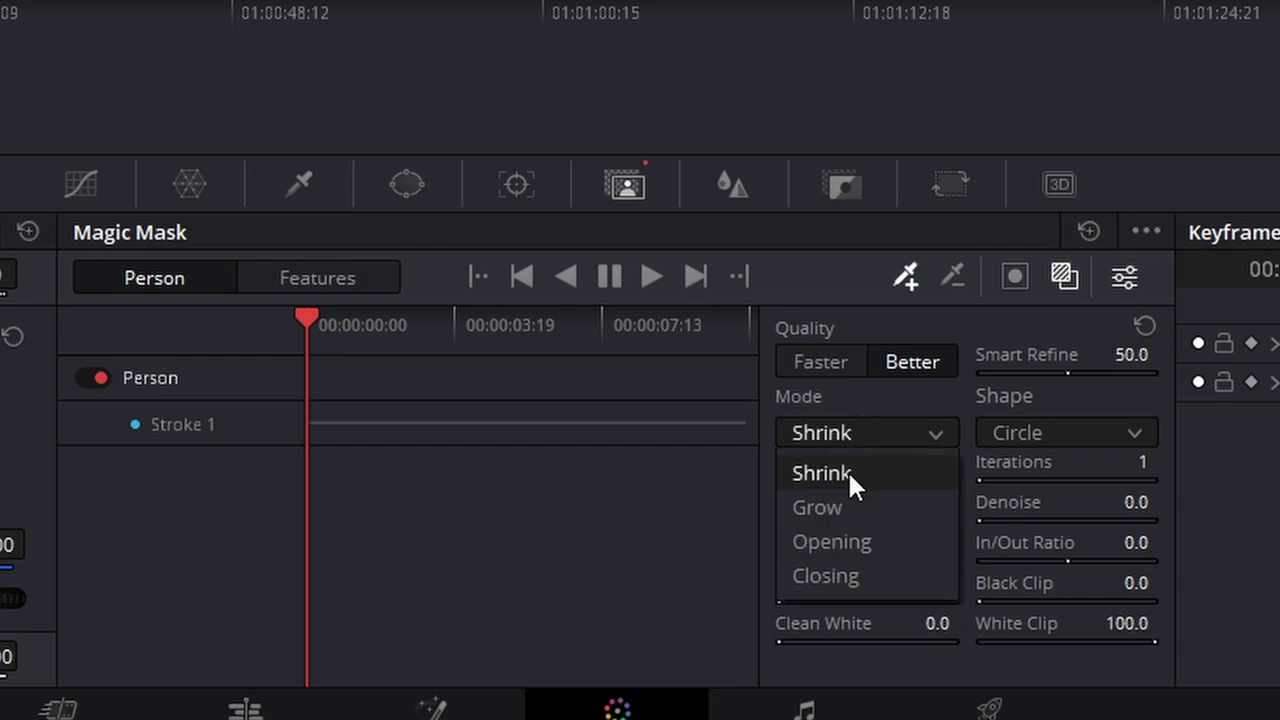
left_click(851, 400)
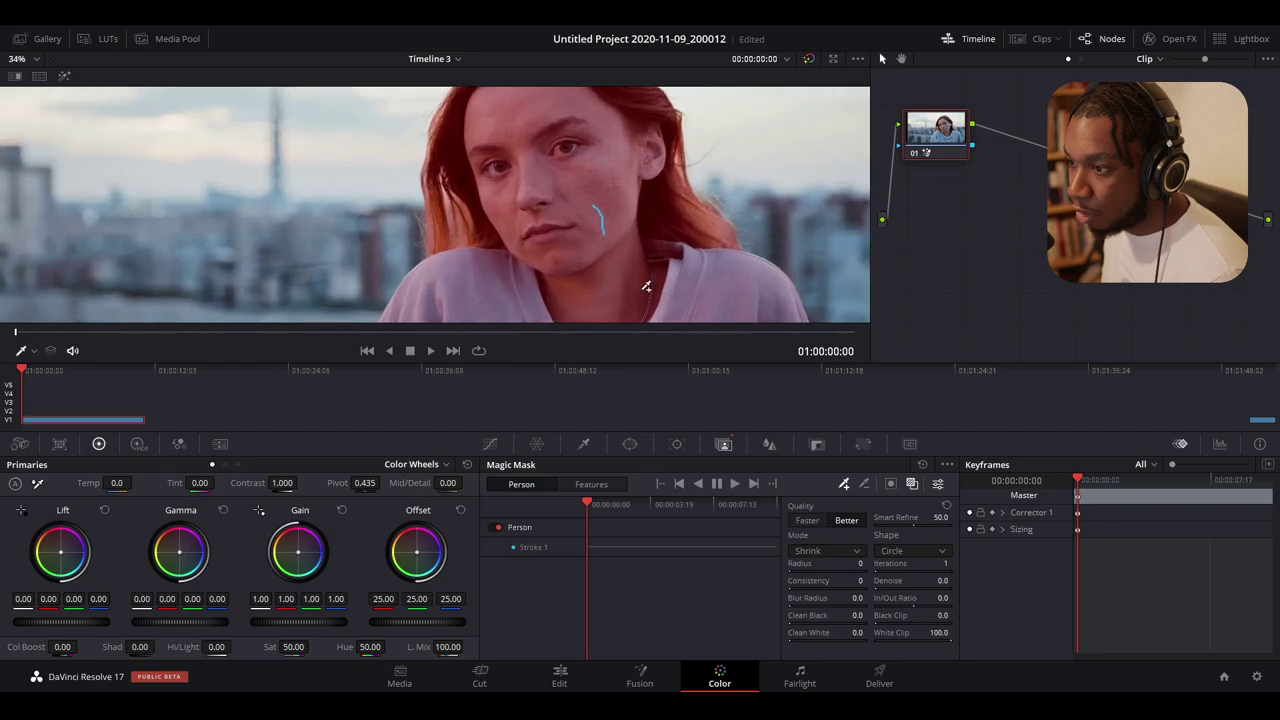
scroll(531, 230, "up", 4)
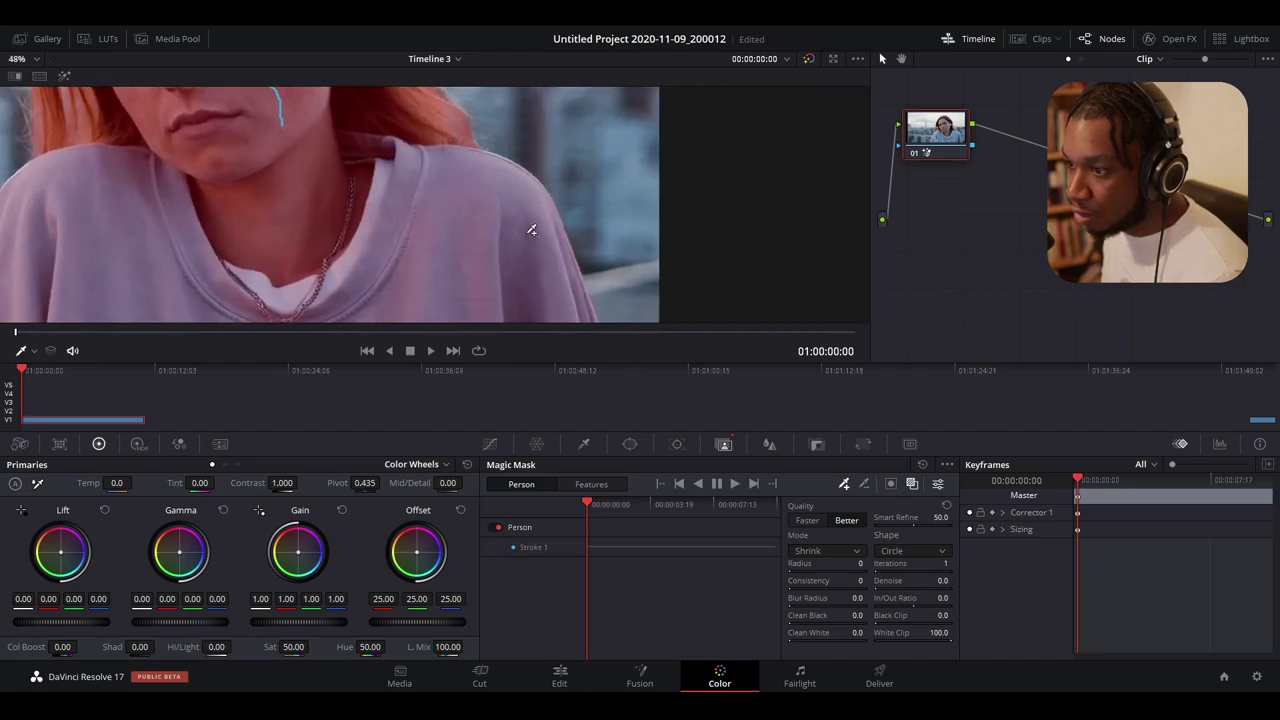
scroll(531, 230, "up", 1)
scroll(557, 263, "up", 1)
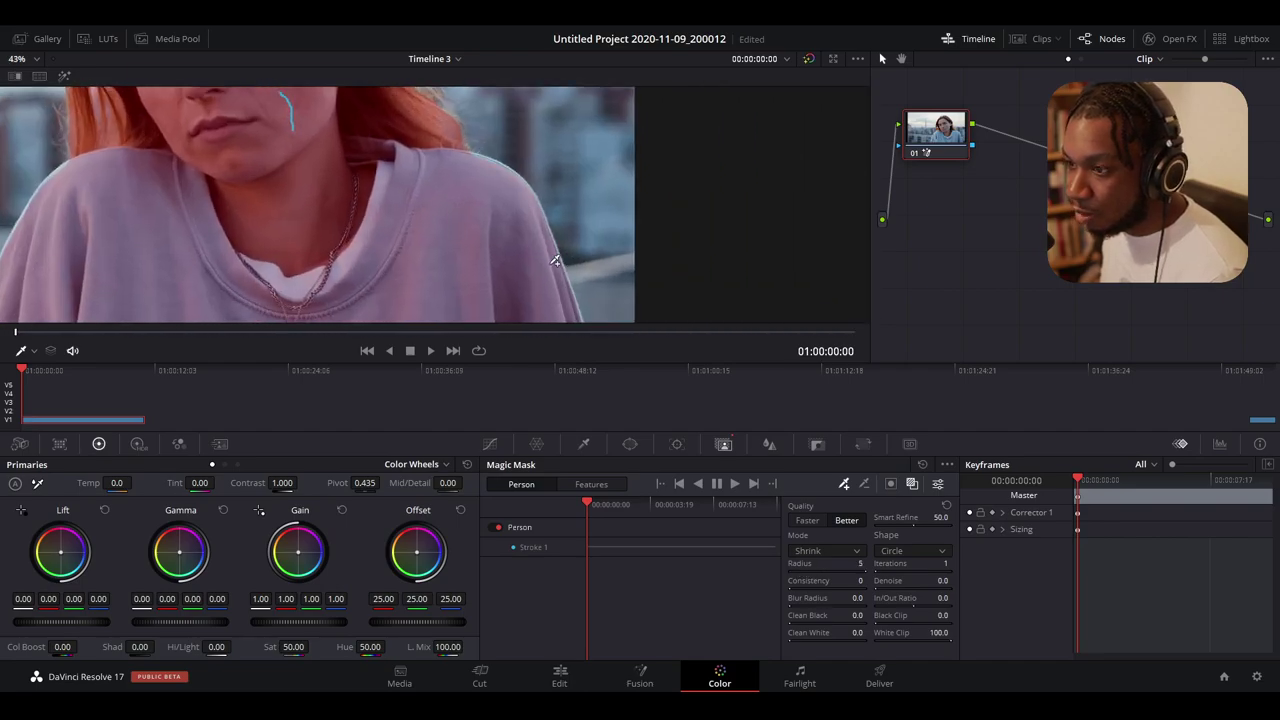
left_click_drag(826, 563, 833, 562)
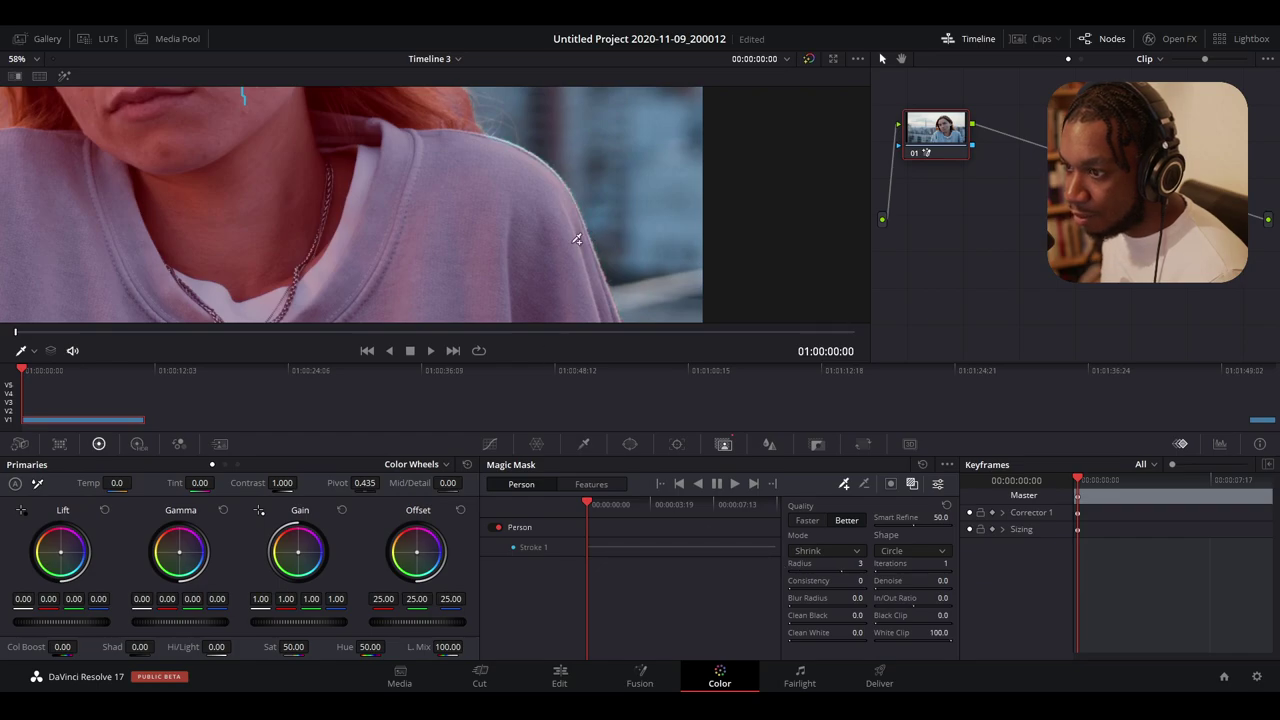
scroll(580, 250, "down", 5)
scroll(556, 263, "down", 1)
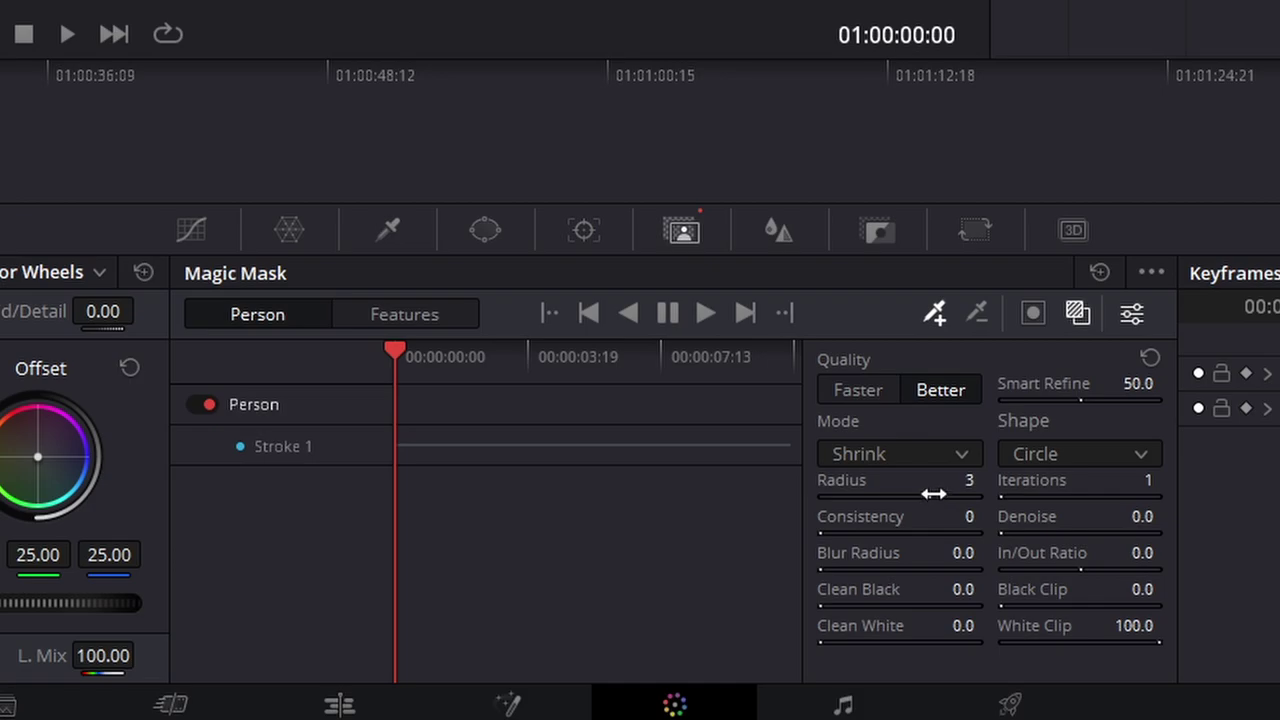
left_click_drag(920, 500, 900, 500)
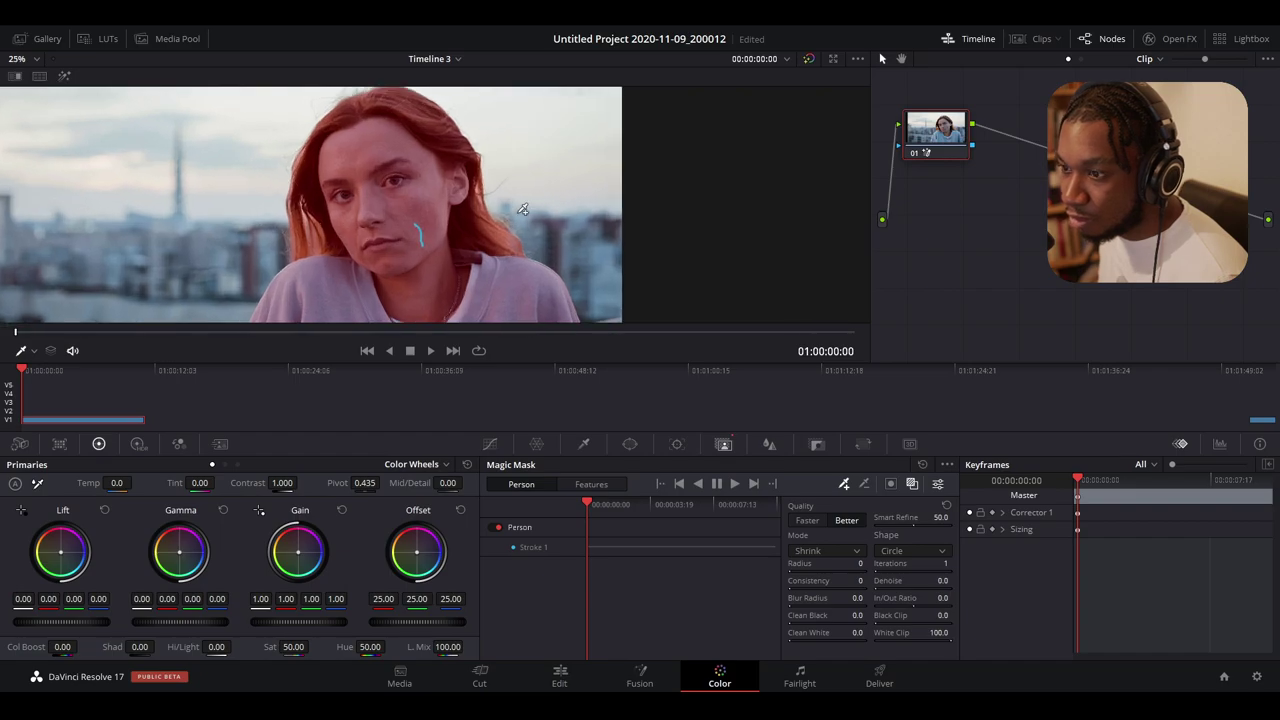
Set the person mask's Smart Refine to 47.7 and check the outline around the hair and shoulders
scroll(522, 209, "left", 2)
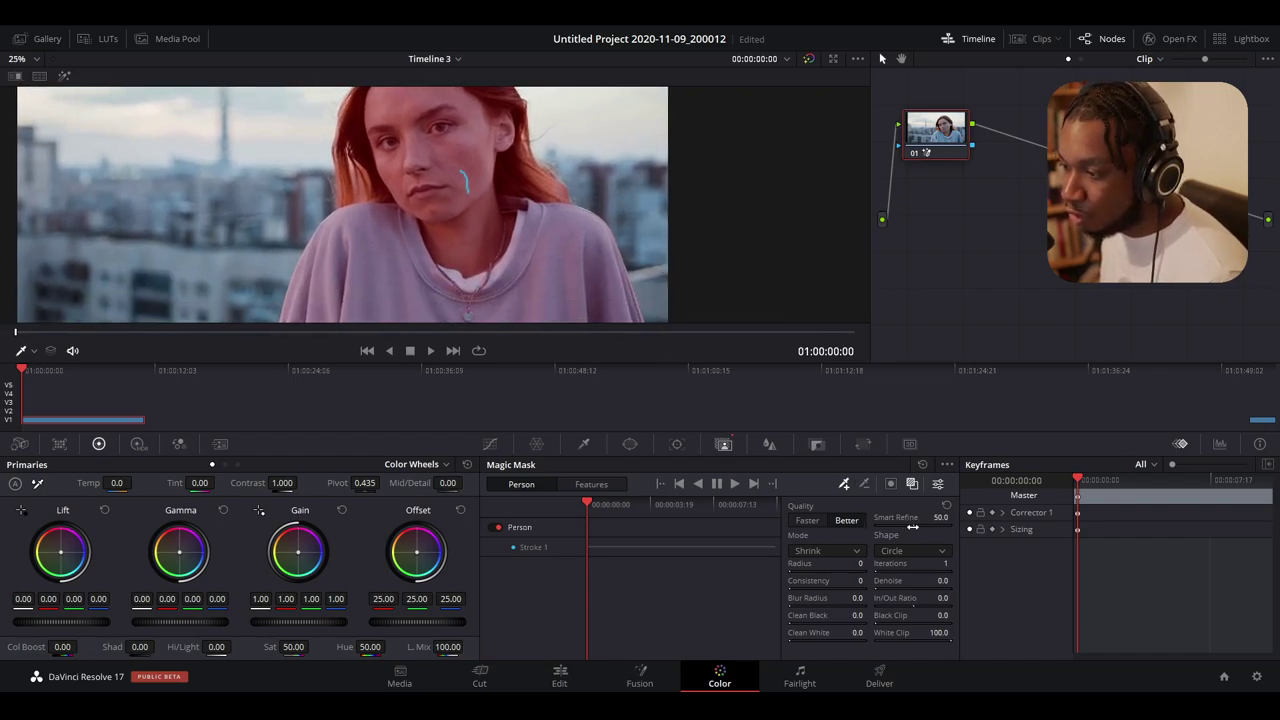
left_click_drag(912, 527, 905, 527)
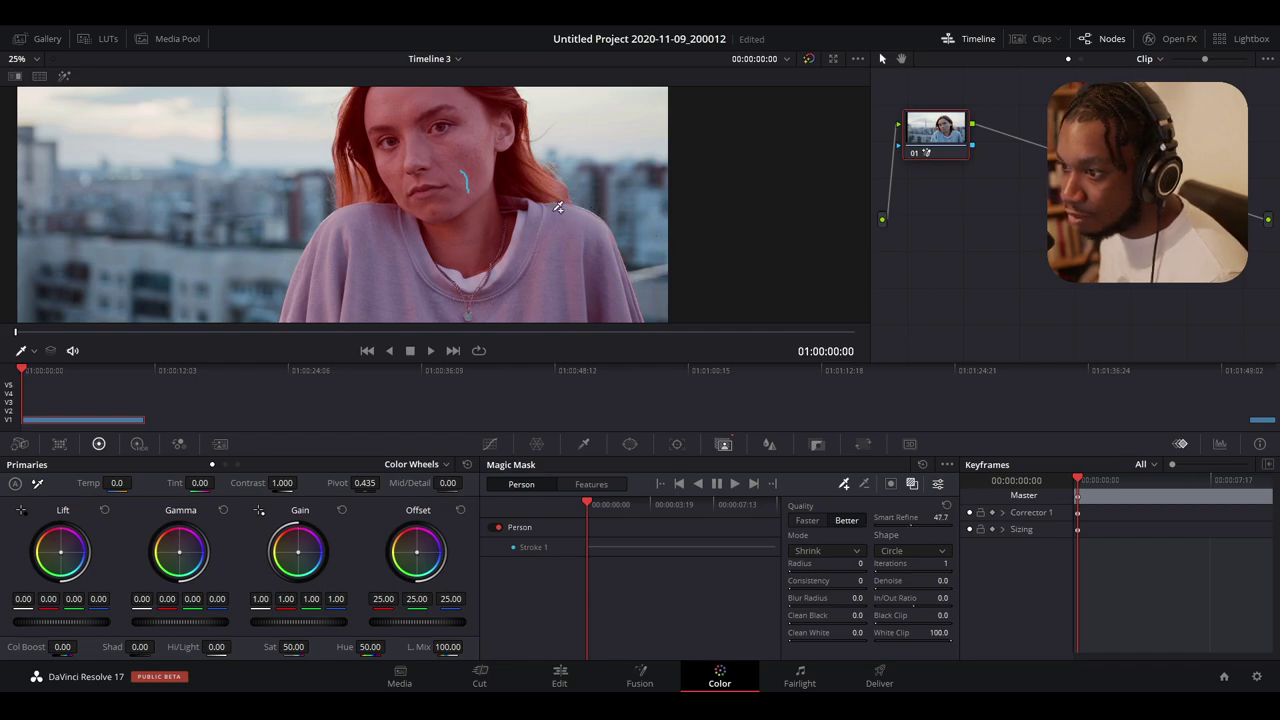
scroll(588, 211, "down", 1)
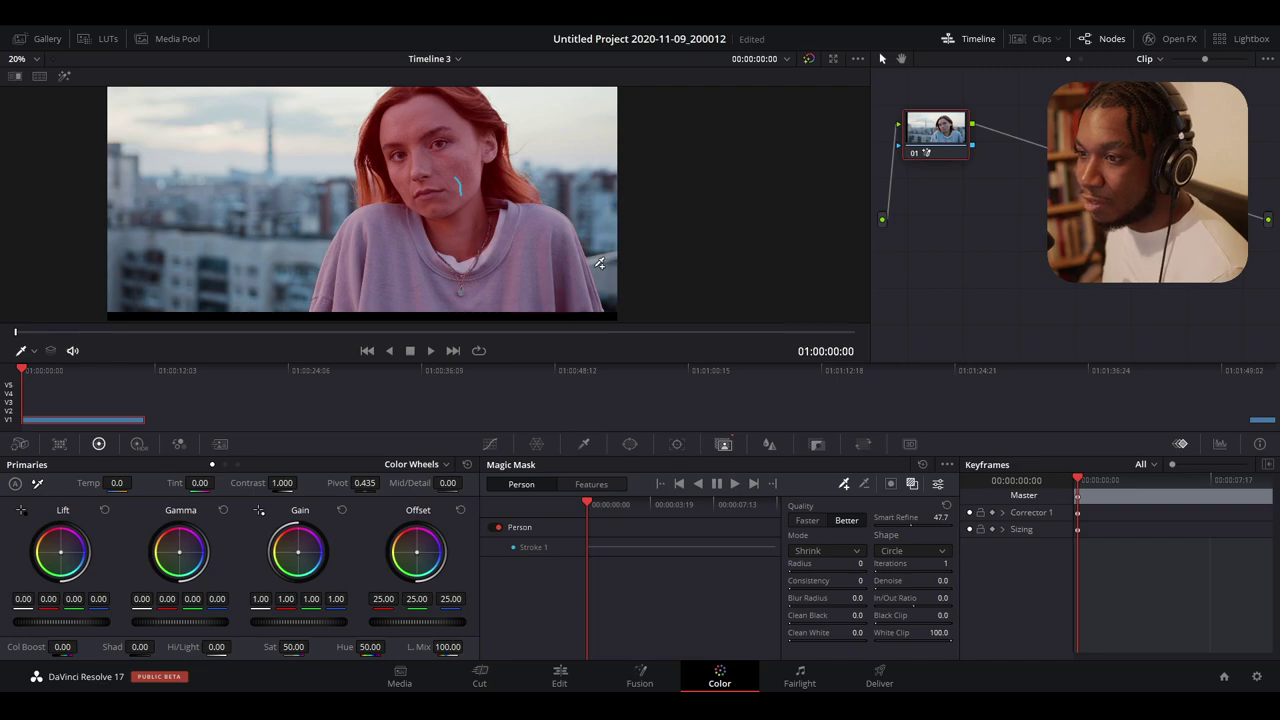
left_click_drag(625, 289, 590, 264)
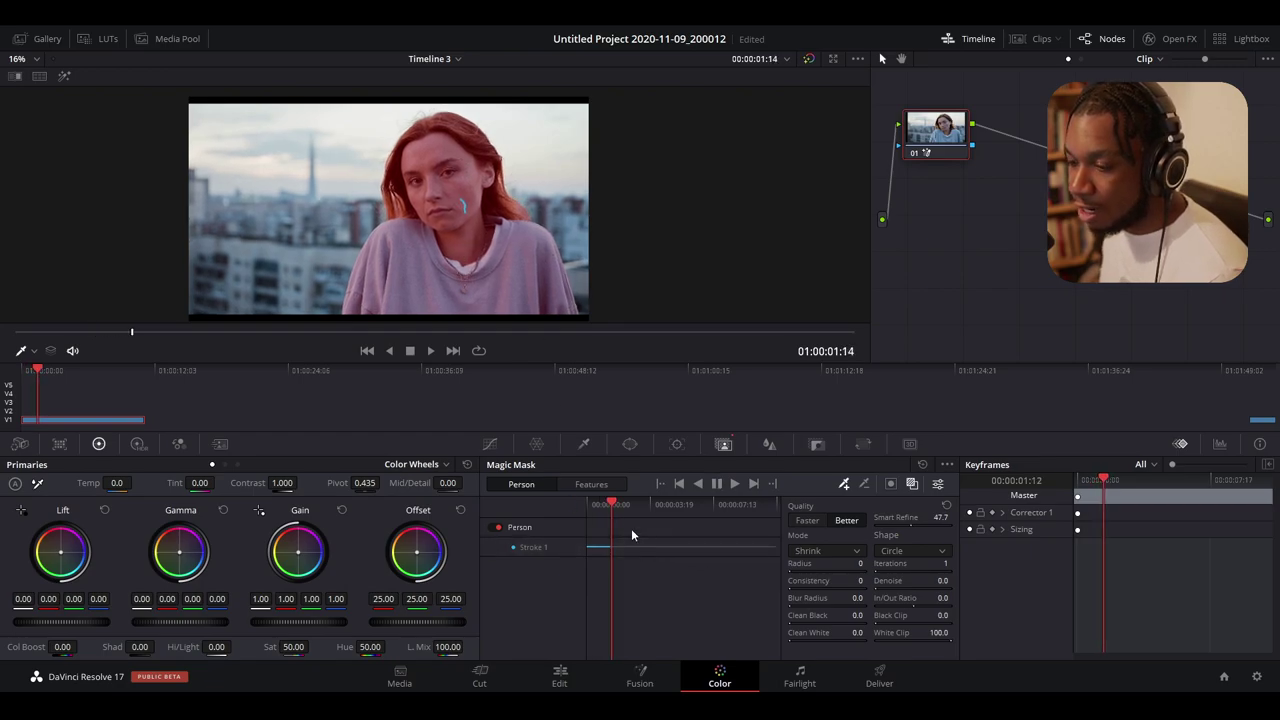
Move the playhead back to the beginning of the clip and reset the Offset color wheel
left_click_drag(620, 518, 588, 500)
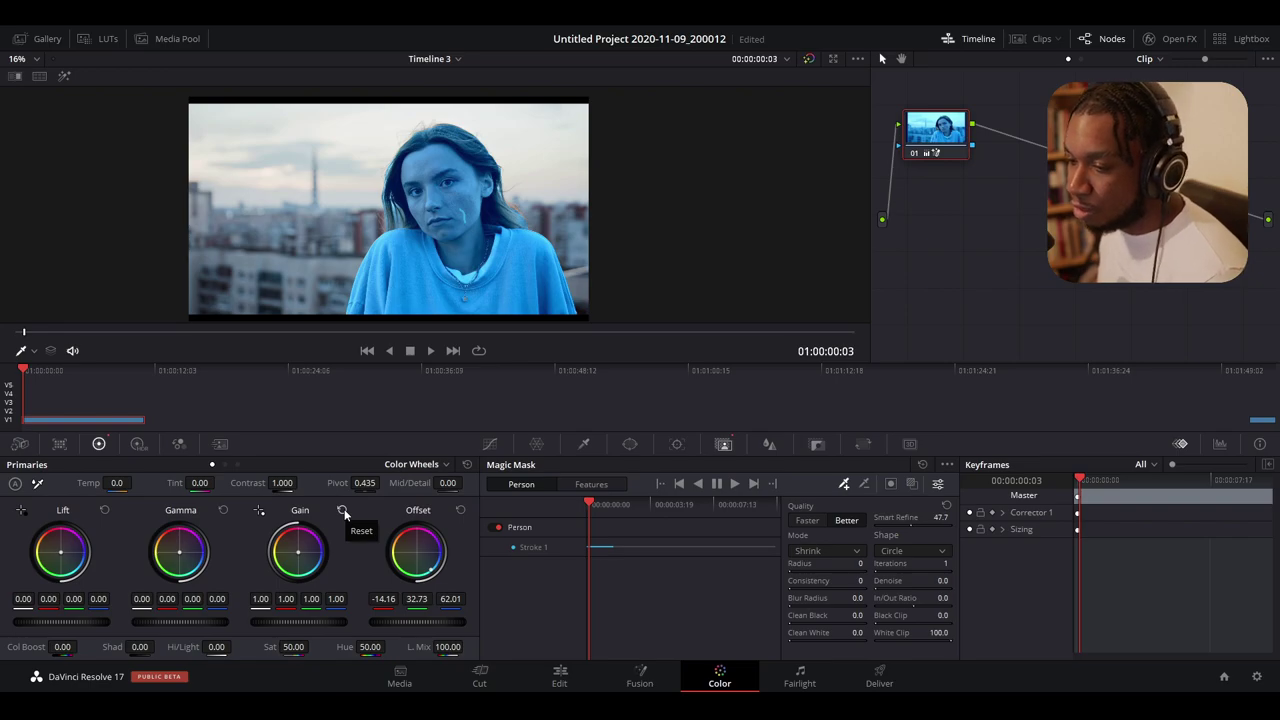
left_click(460, 509)
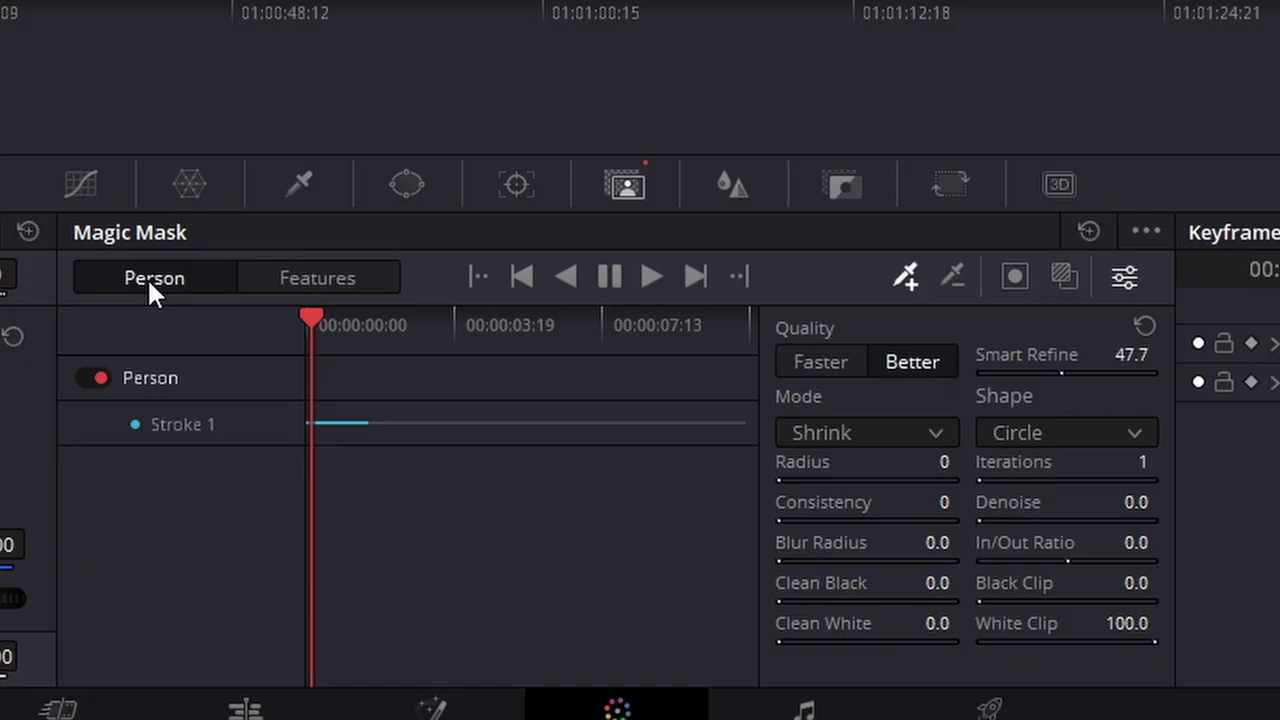
Preview the masked person with the viewer's Highlight, turn Highlight off, and show the red mask overlay
left_click(1068, 275)
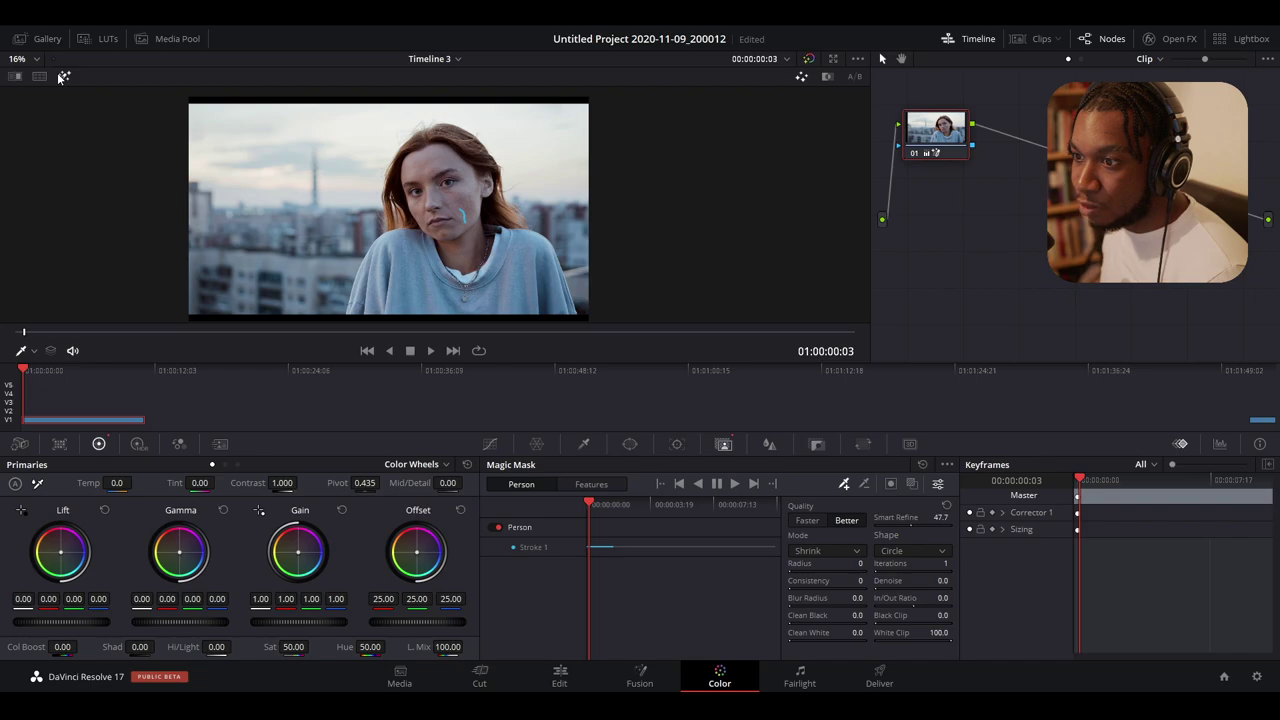
left_click(63, 77)
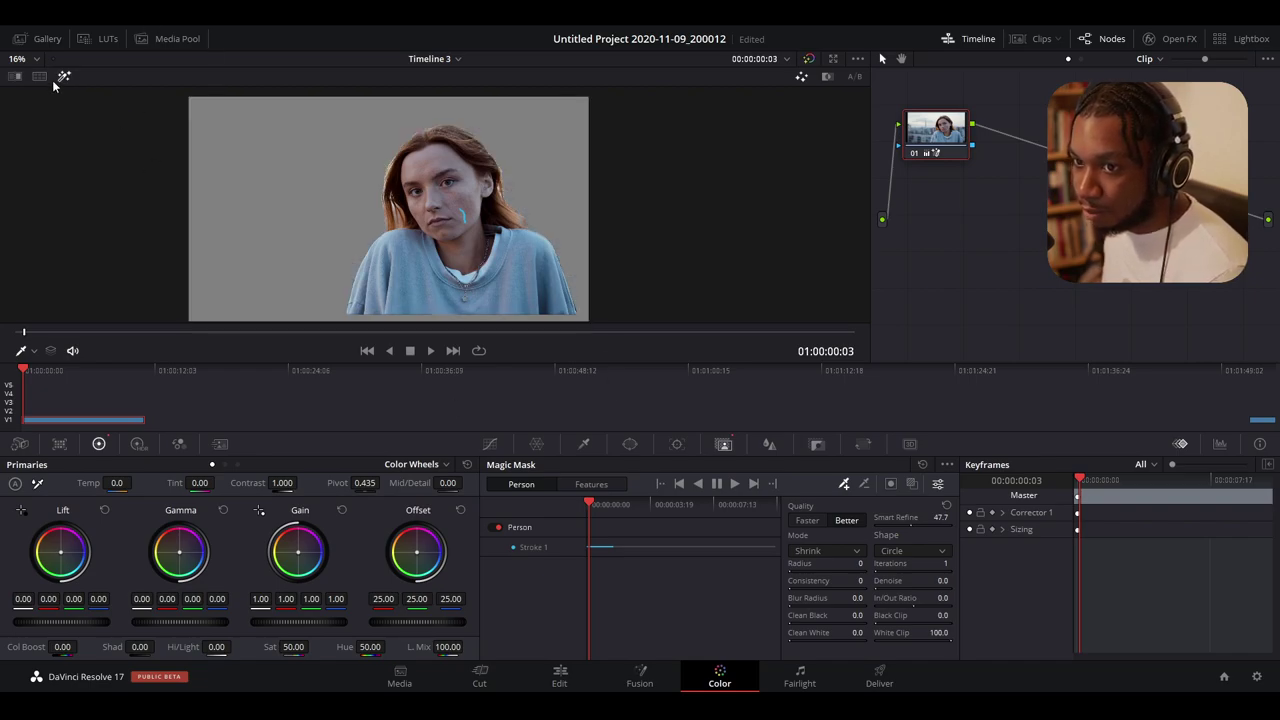
key("shift+h")
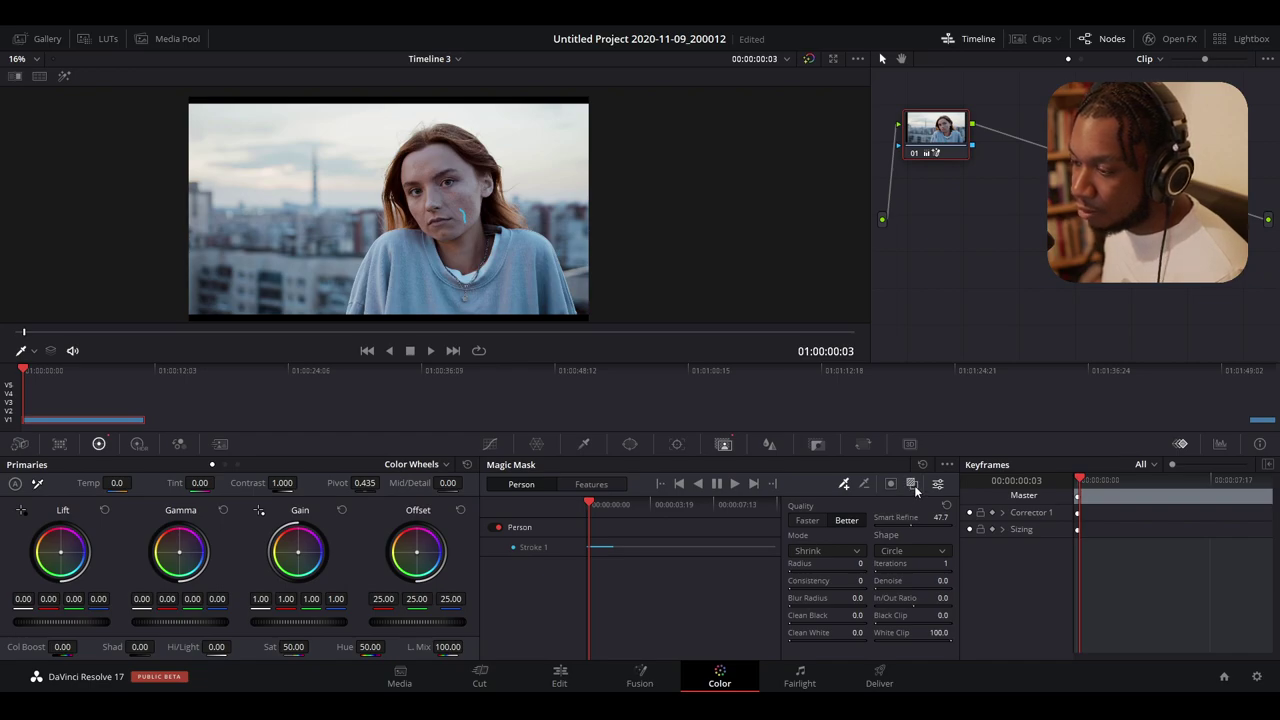
left_click(912, 484)
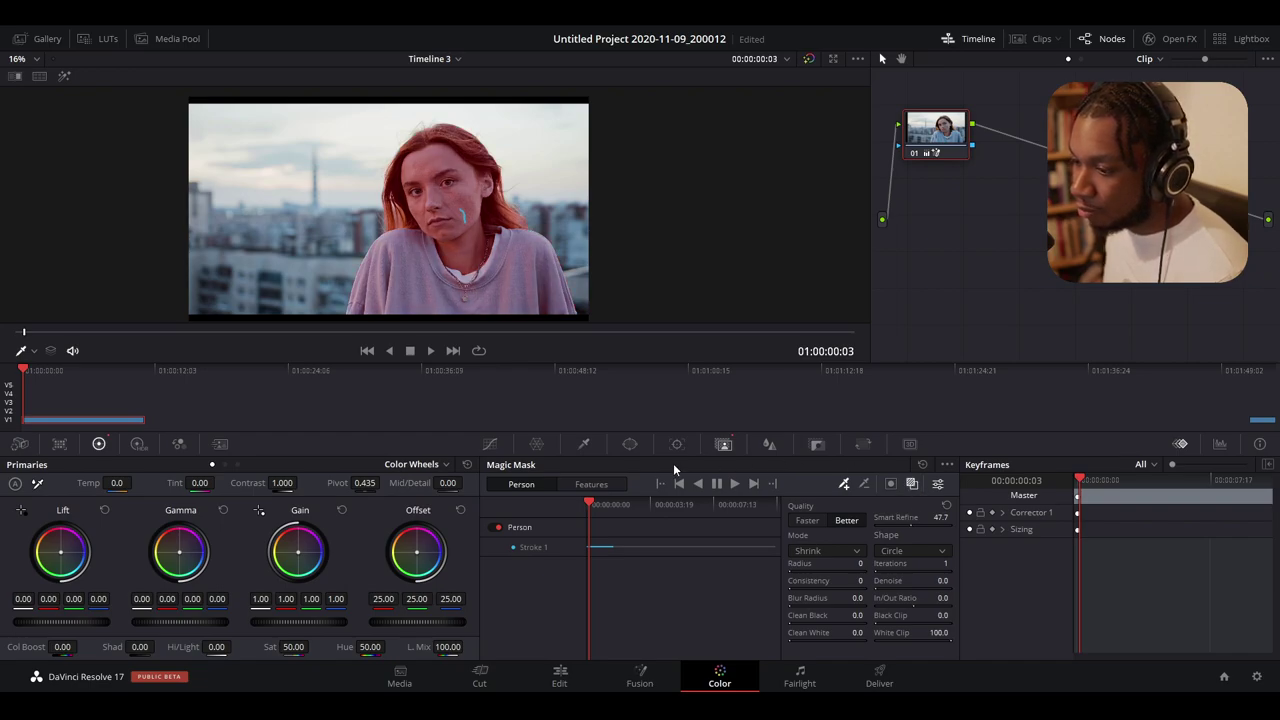
Delete Stroke 1 from the person mask and return the playhead to the clip's first frame
right_click(557, 552)
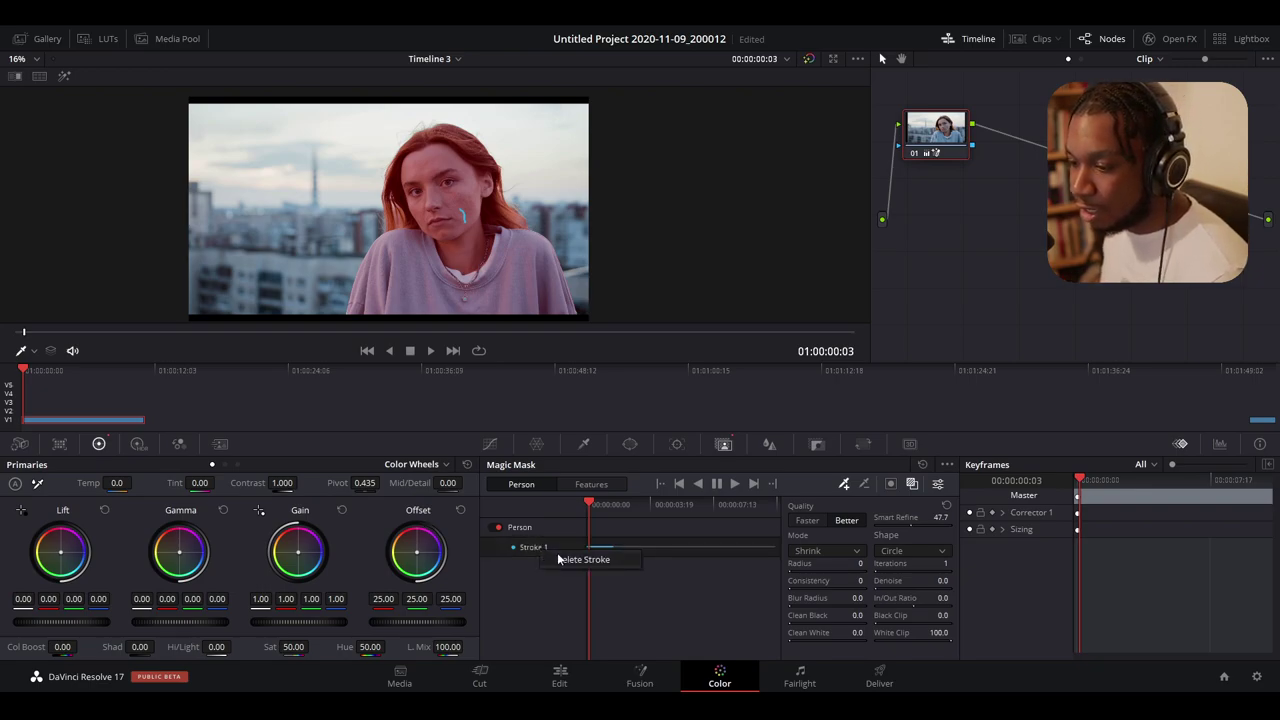
left_click(582, 559)
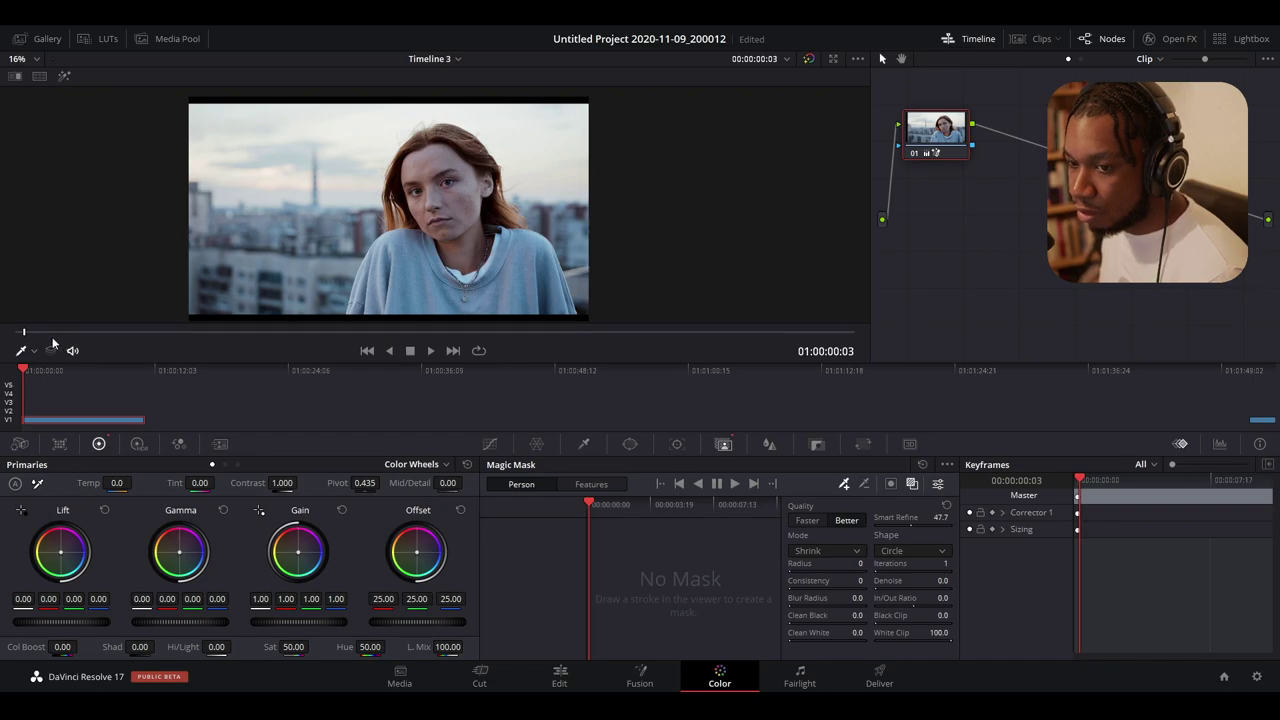
left_click_drag(16, 336, 3, 337)
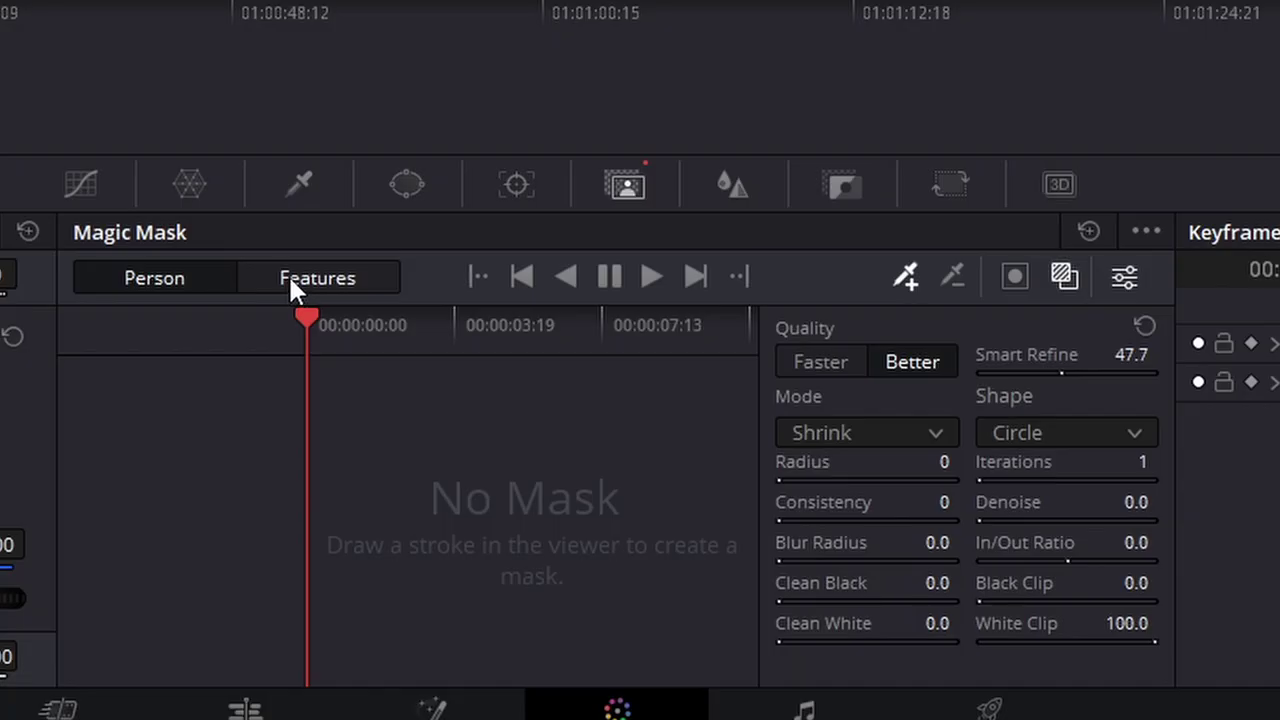
Switch Magic Mask to Features, choose Face, and draw a short stroke on the woman's cheek to mask her face
left_click(582, 488)
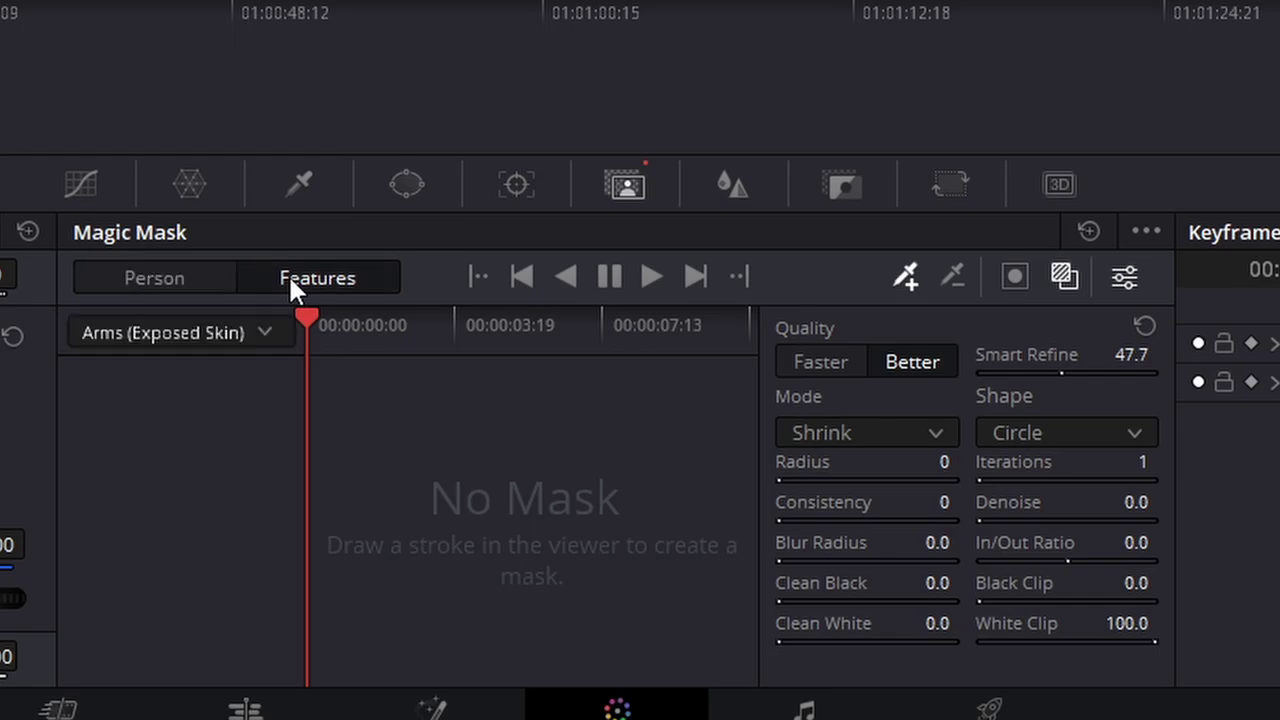
left_click(265, 330)
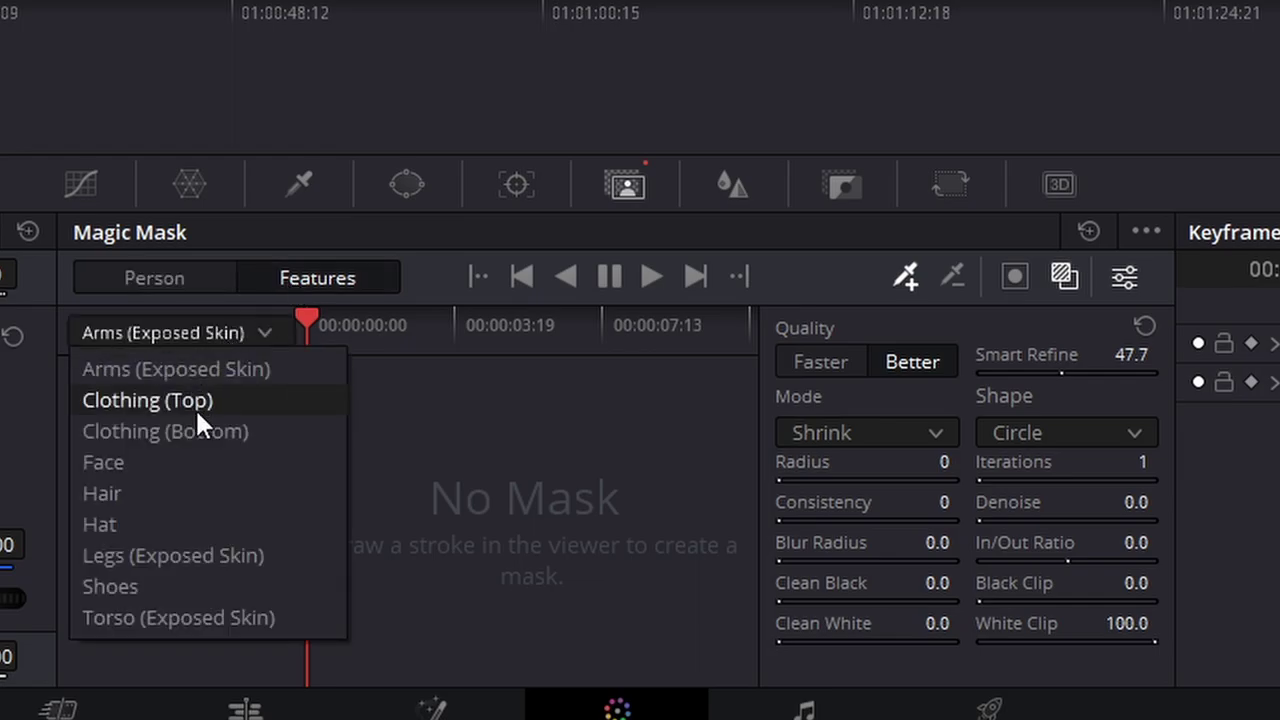
left_click(173, 463)
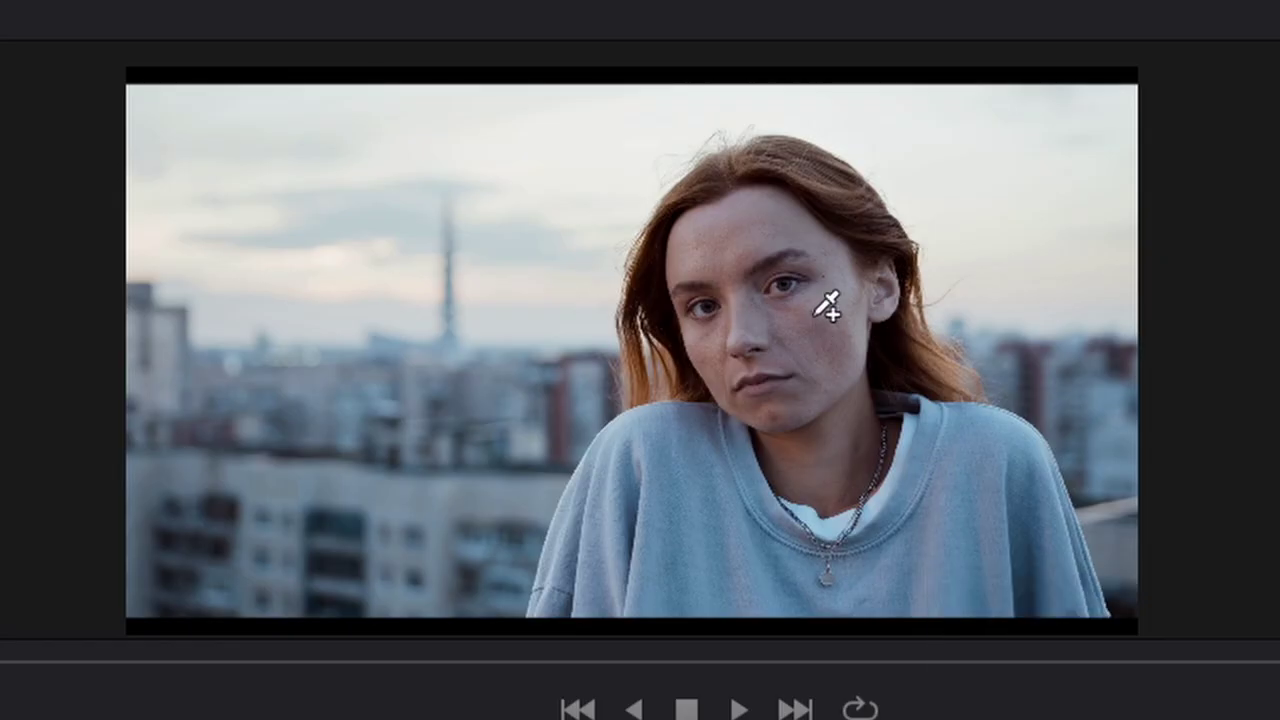
left_click_drag(816, 317, 809, 340)
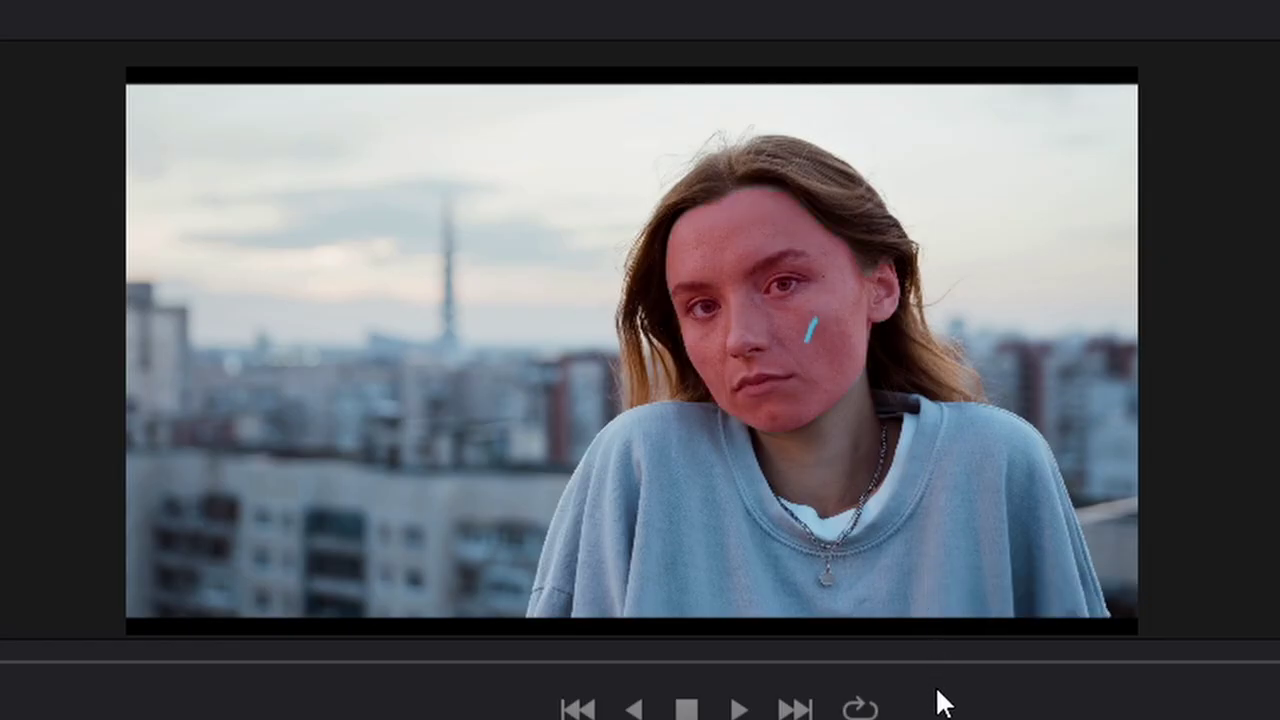
scroll(737, 409, "up", 4)
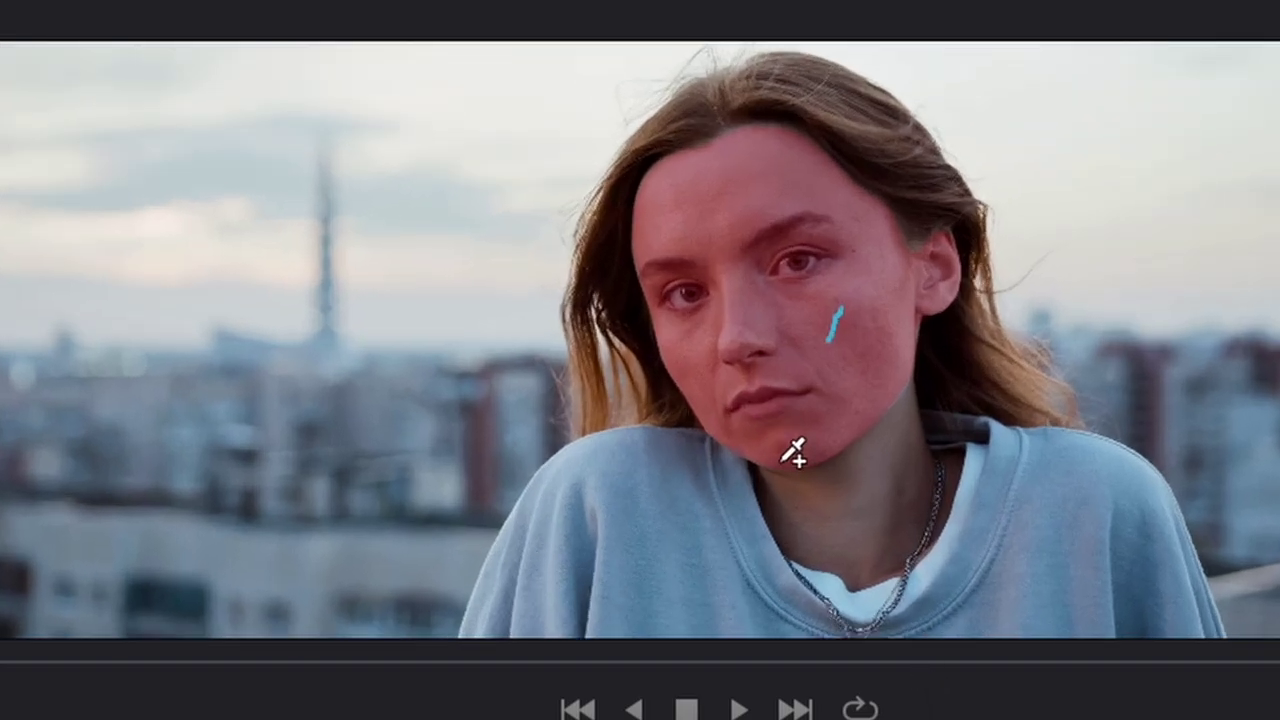
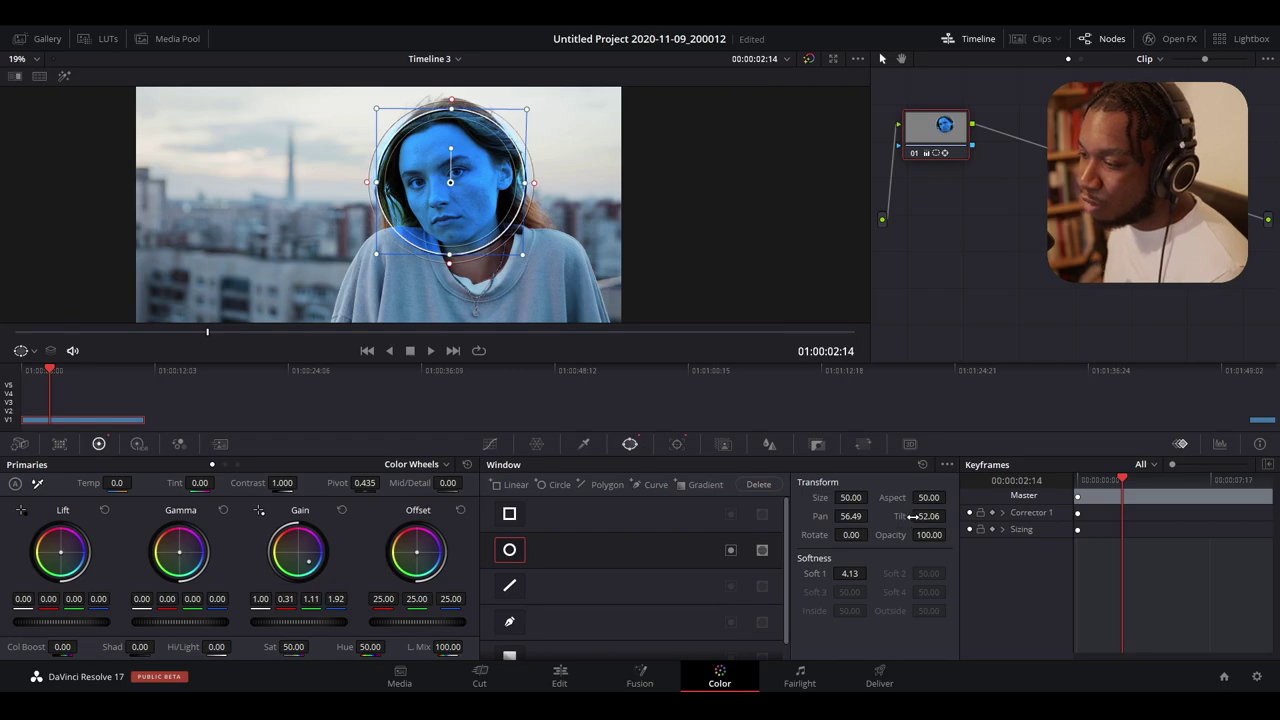
Set the circle window's Soft 1 softness to 5.41 and reset all grading and windows on the node
mouse_move(849, 573)
left_mouse_down()
mouse_move(815, 573)
mouse_move(850, 573)
left_mouse_up()
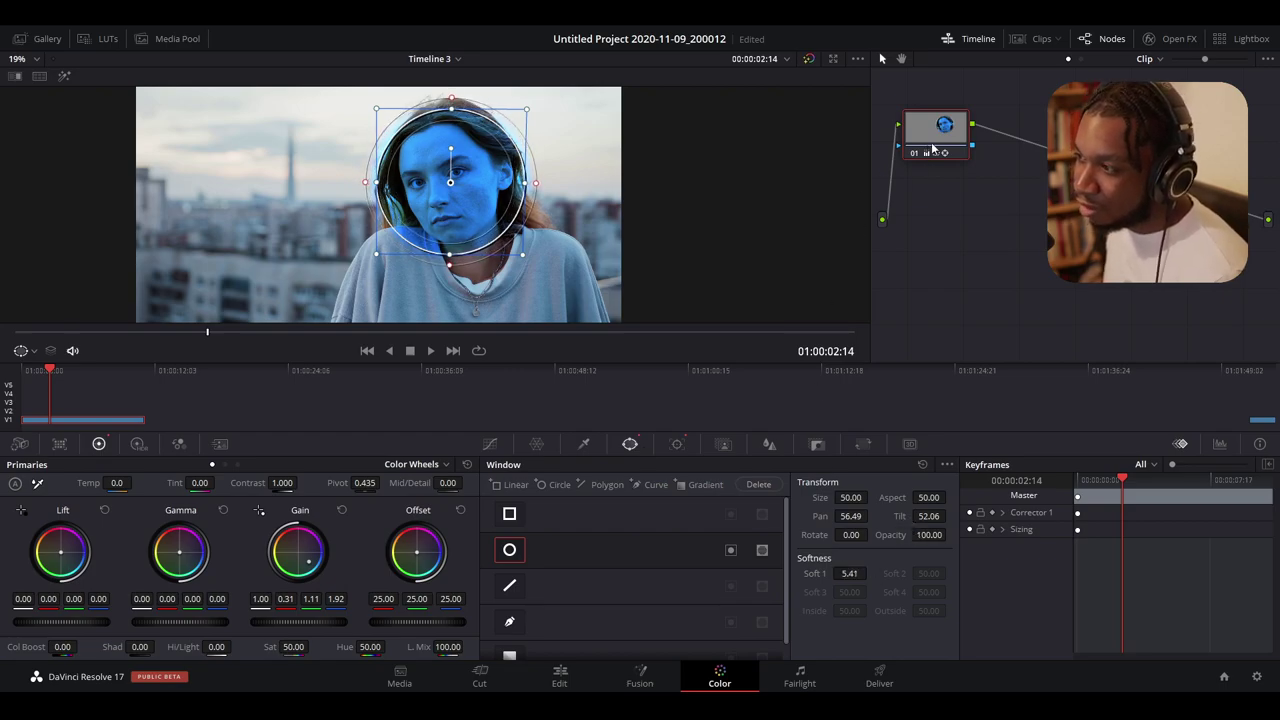
key("shift+Home")
Set Magic Mask to Features with Face and draw a short stroke on the woman's cheek with the mask overlay shown
left_click(706, 447)
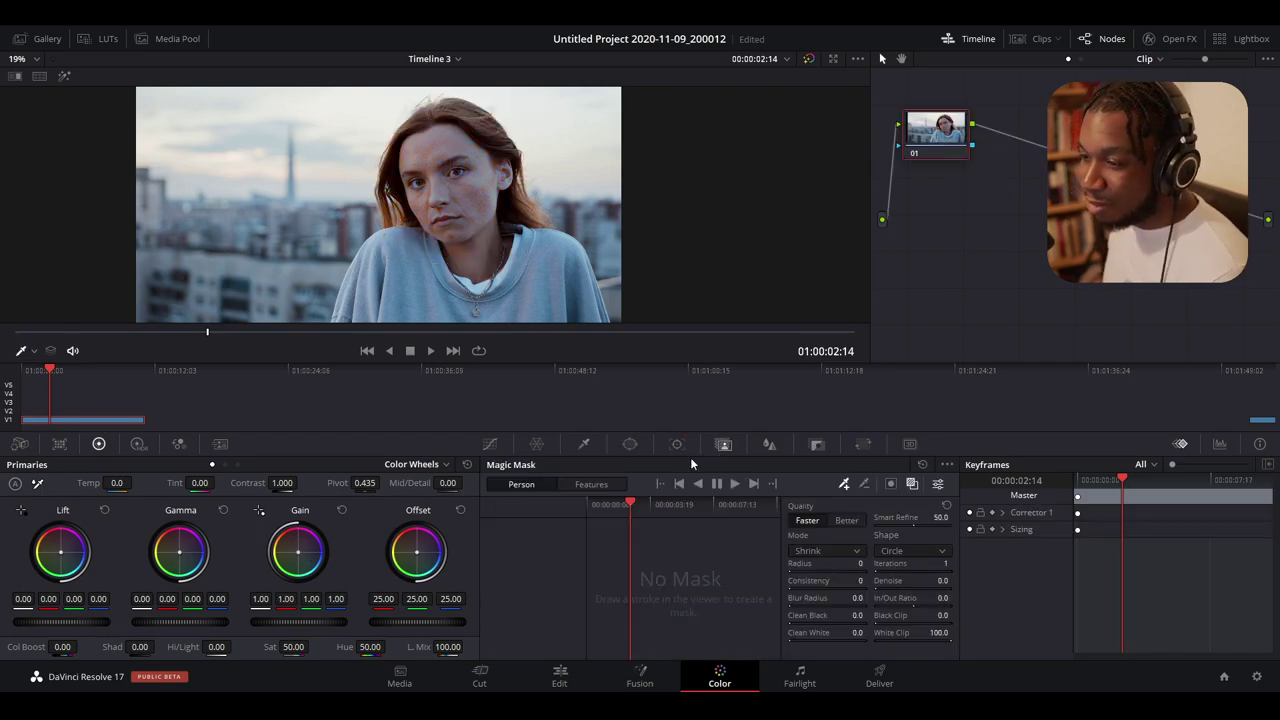
left_click(593, 485)
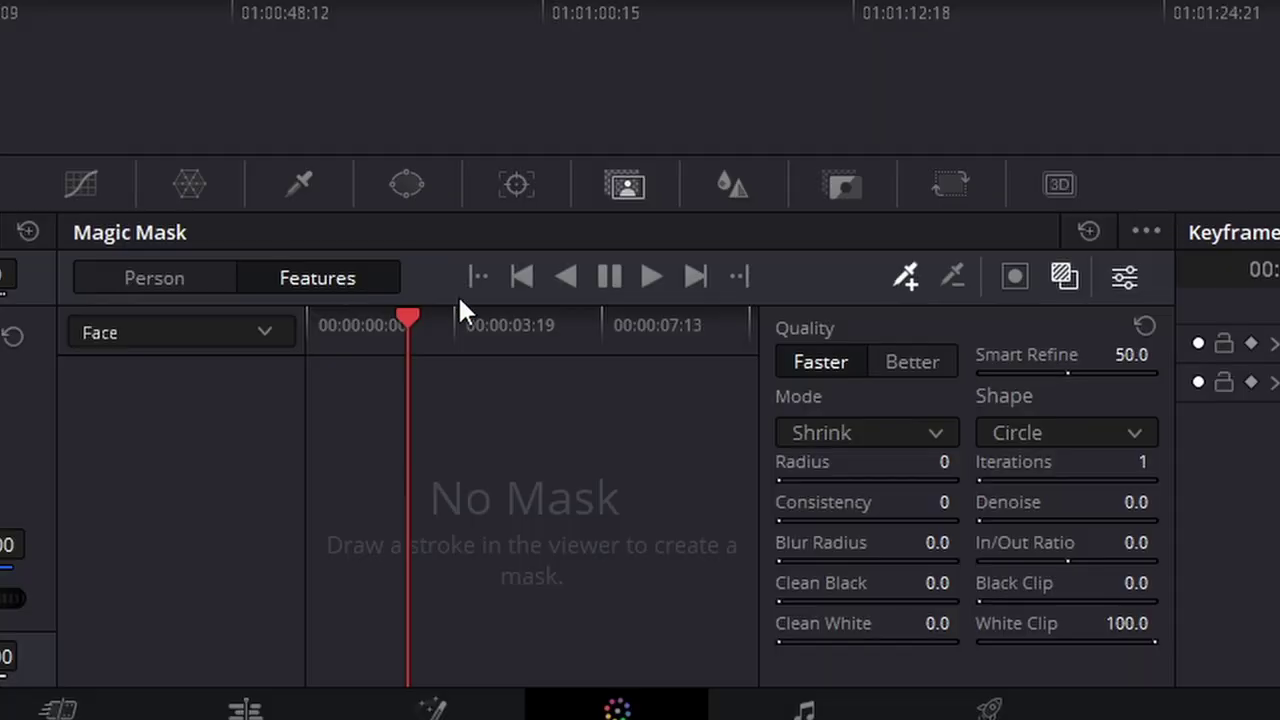
left_click(1067, 268)
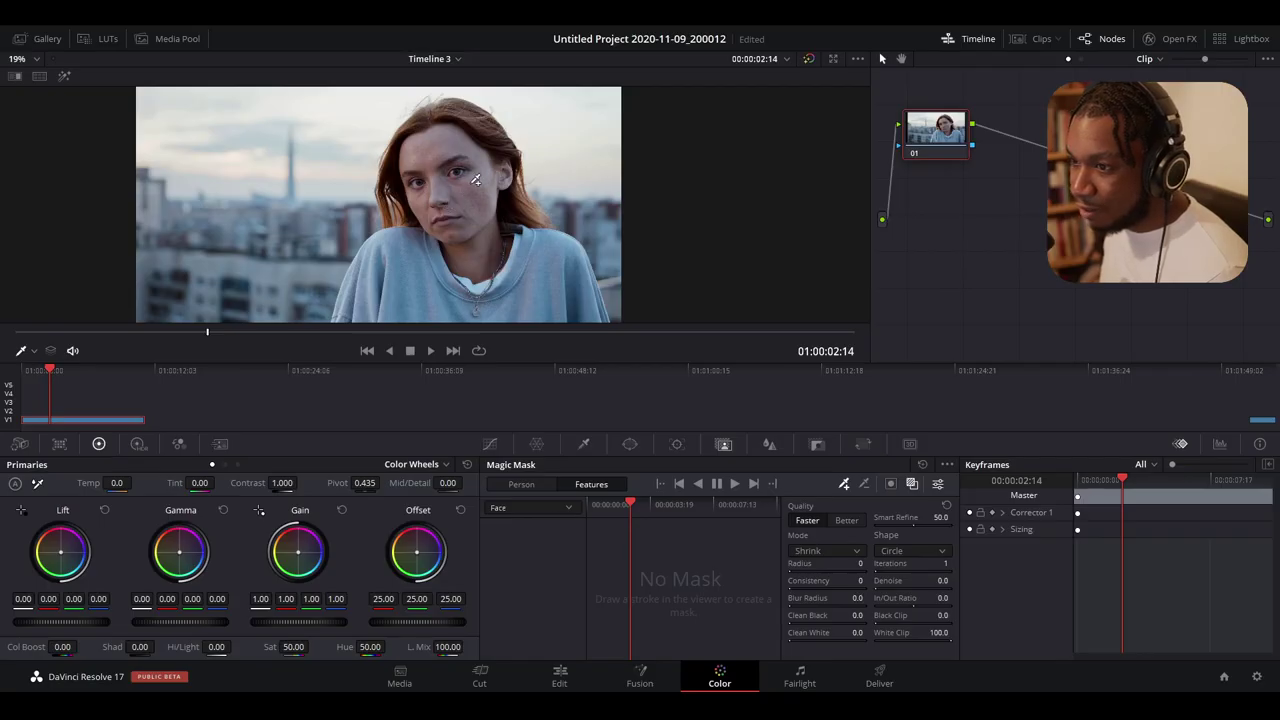
left_click_drag(472, 181, 471, 190)
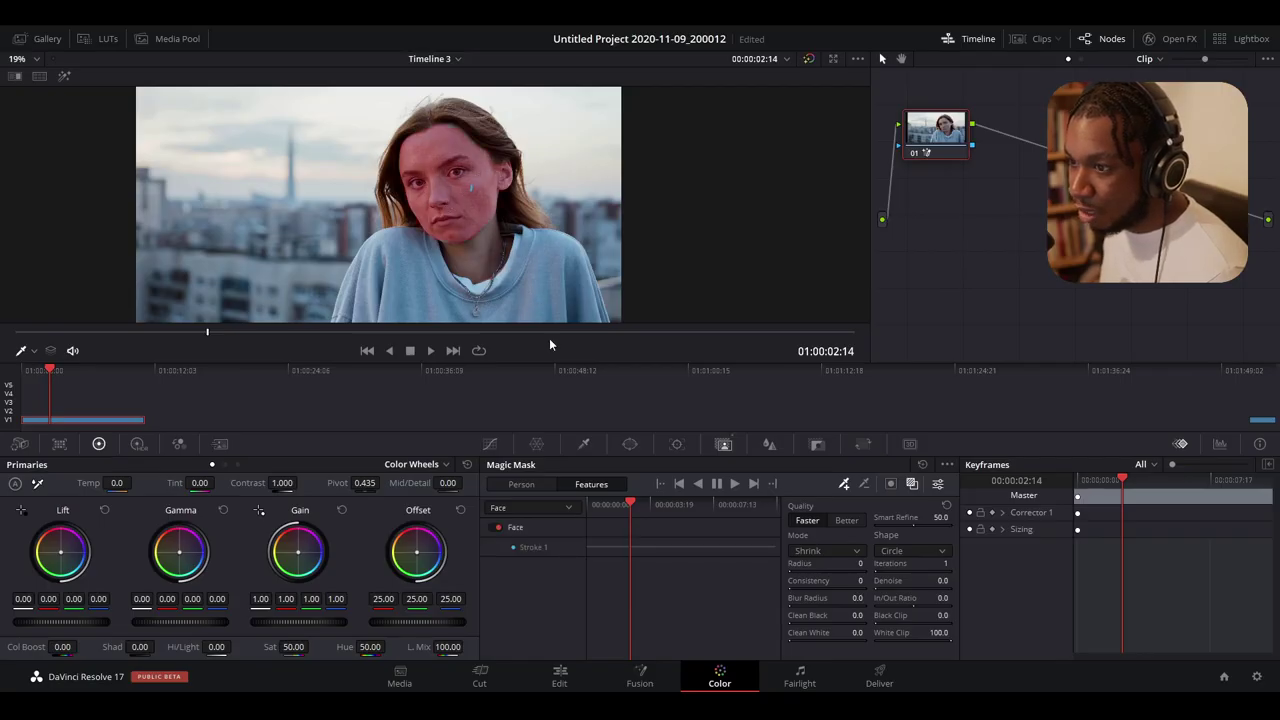
Add a second Face stroke on the cheek from the start of the clip, track it forward, and stop at 01:00:01:16
left_click(589, 560)
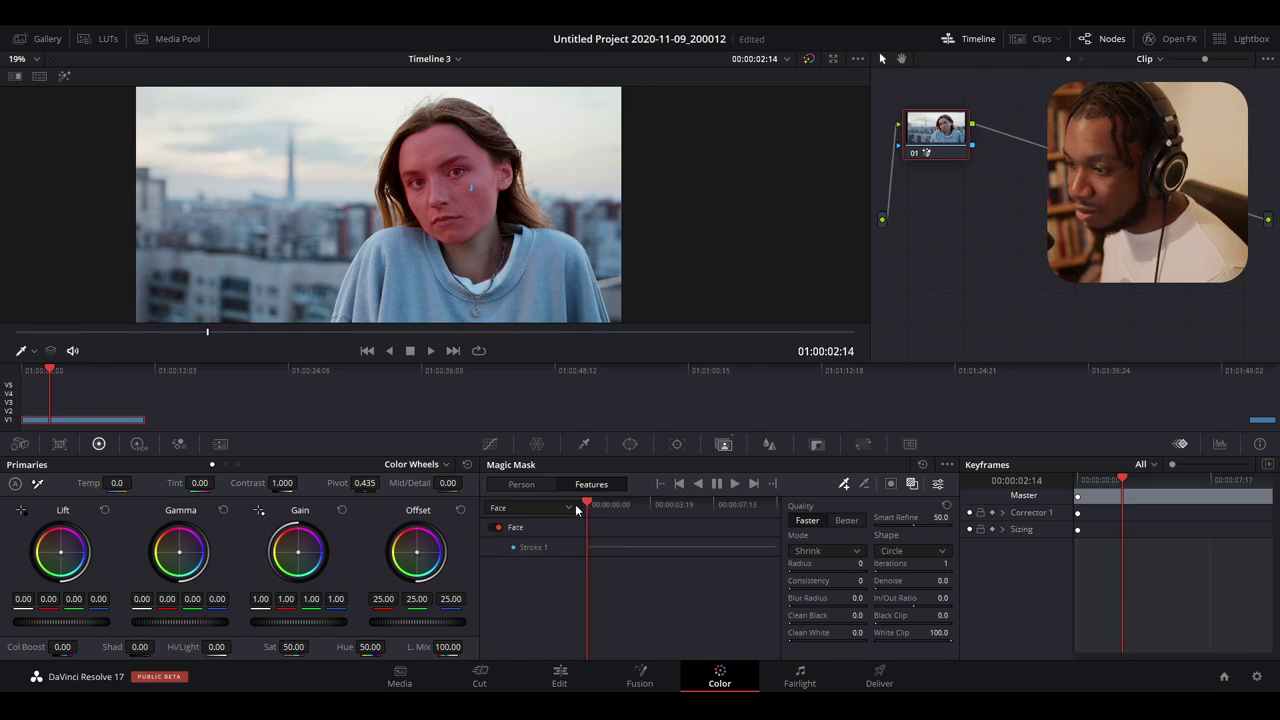
left_click_drag(458, 196, 459, 206)
key("ctrl+t")
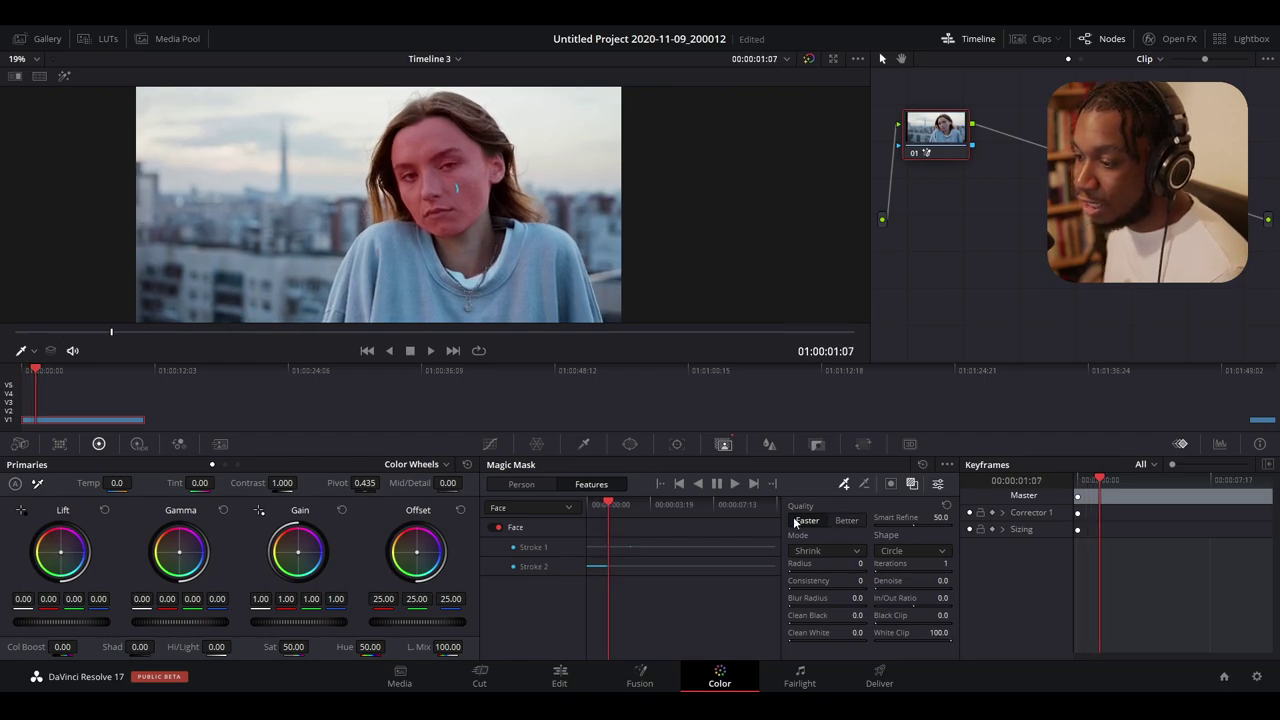
left_click(717, 484)
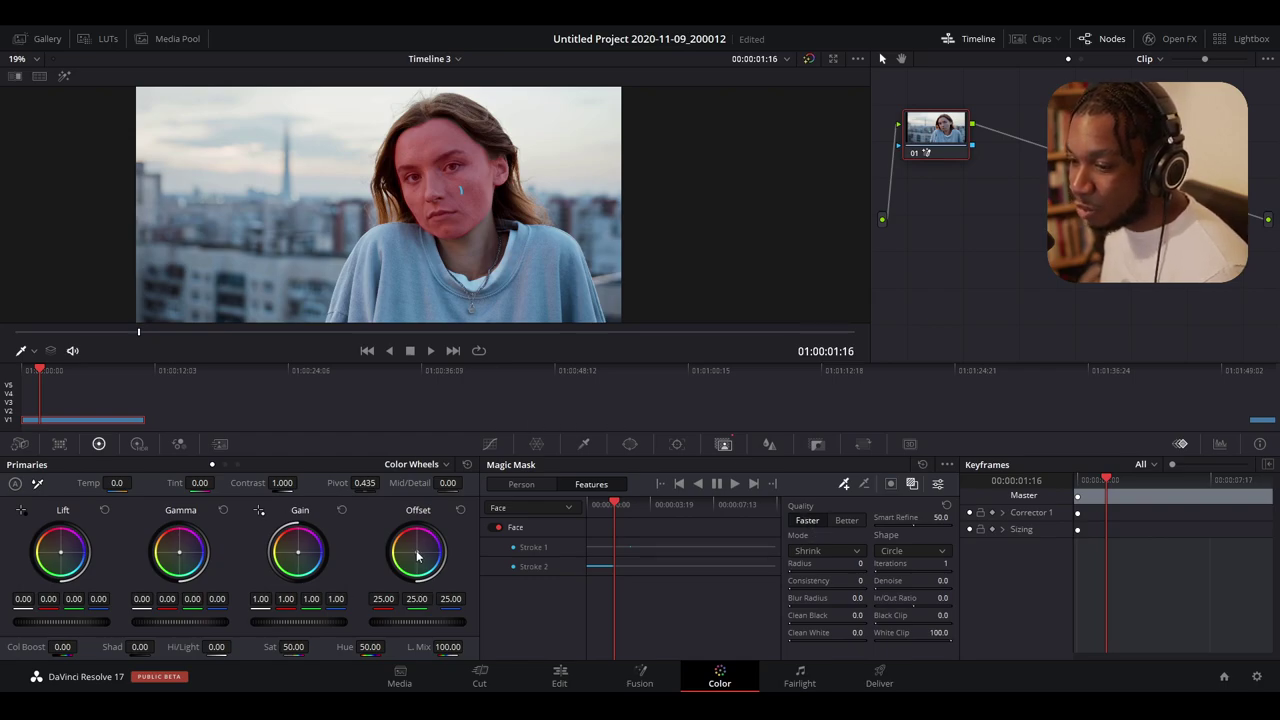
Preview a blue Offset tint of -15.31, 31.68, 73.30 on the masked face without the overlay, and reset the Offset wheel
left_click_drag(417, 551, 565, 564)
left_click(913, 484)
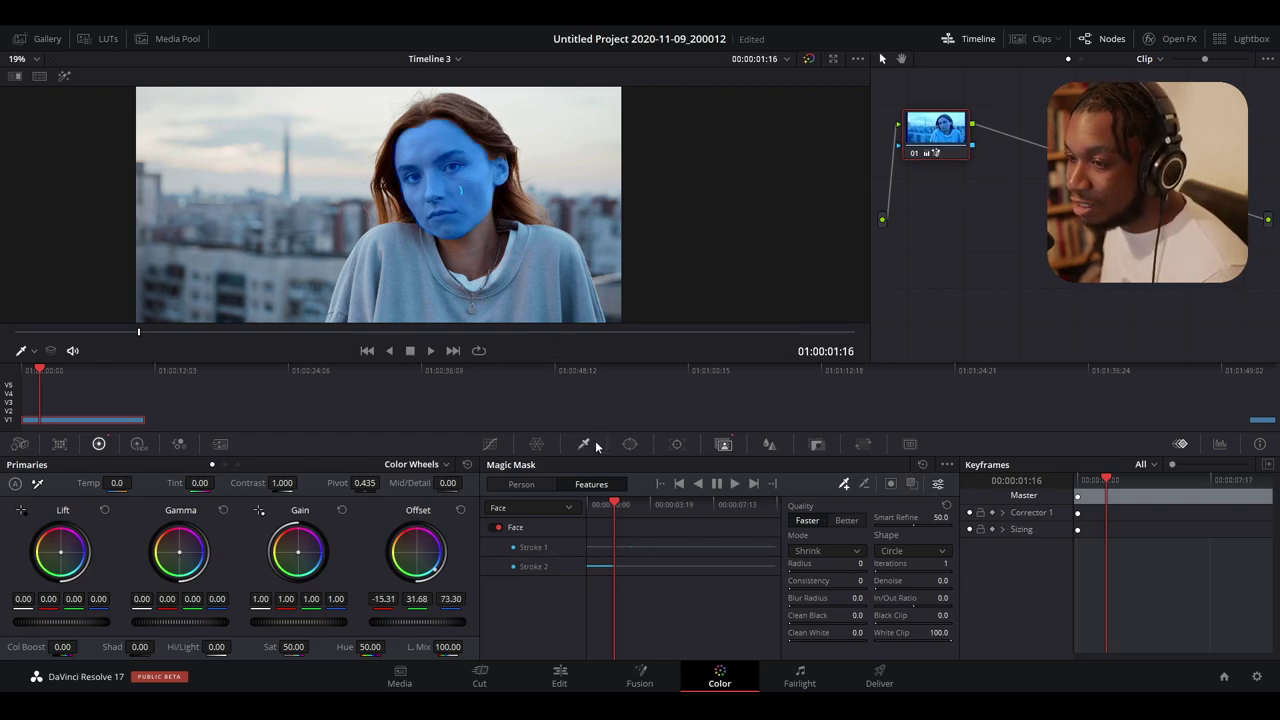
left_click(460, 510)
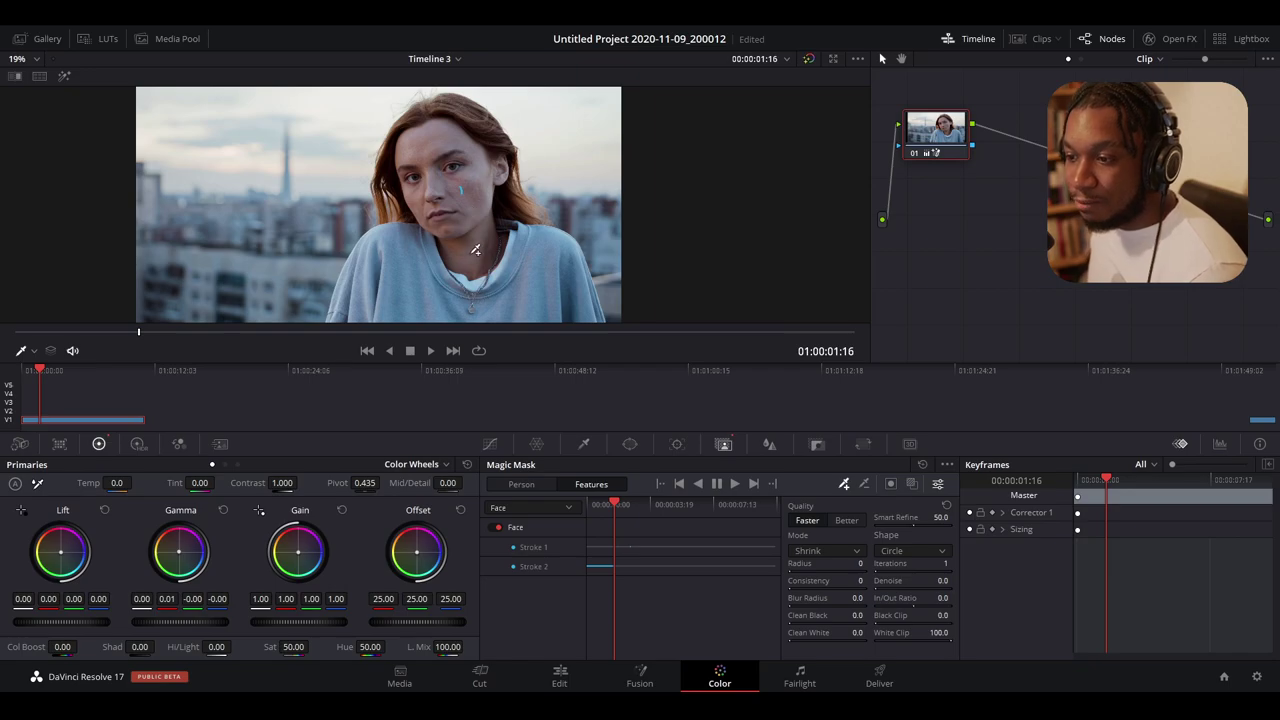
Delete the untracked Stroke 1 from the Face mask
right_click(545, 540)
left_click(558, 552)
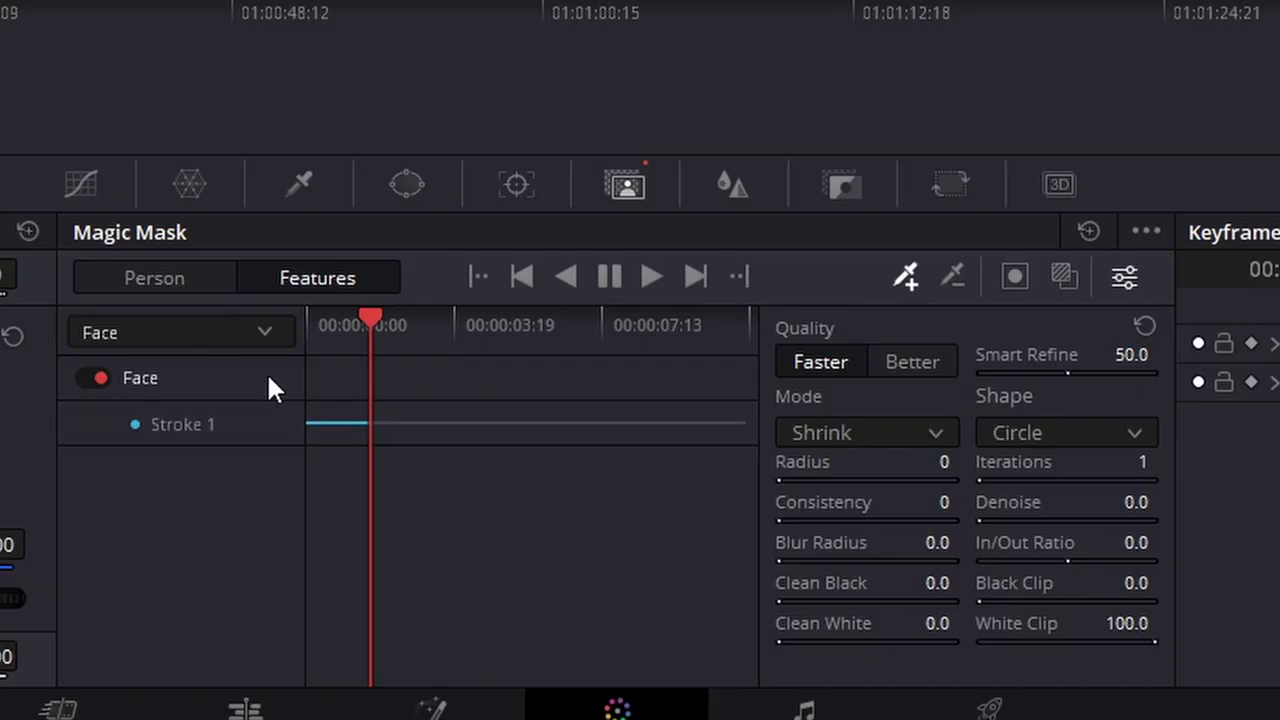
Add a Clothing (Top) mask with a stroke on the sweater, showing the mask overlay, and return the playhead to the clip's first frame
left_click(266, 334)
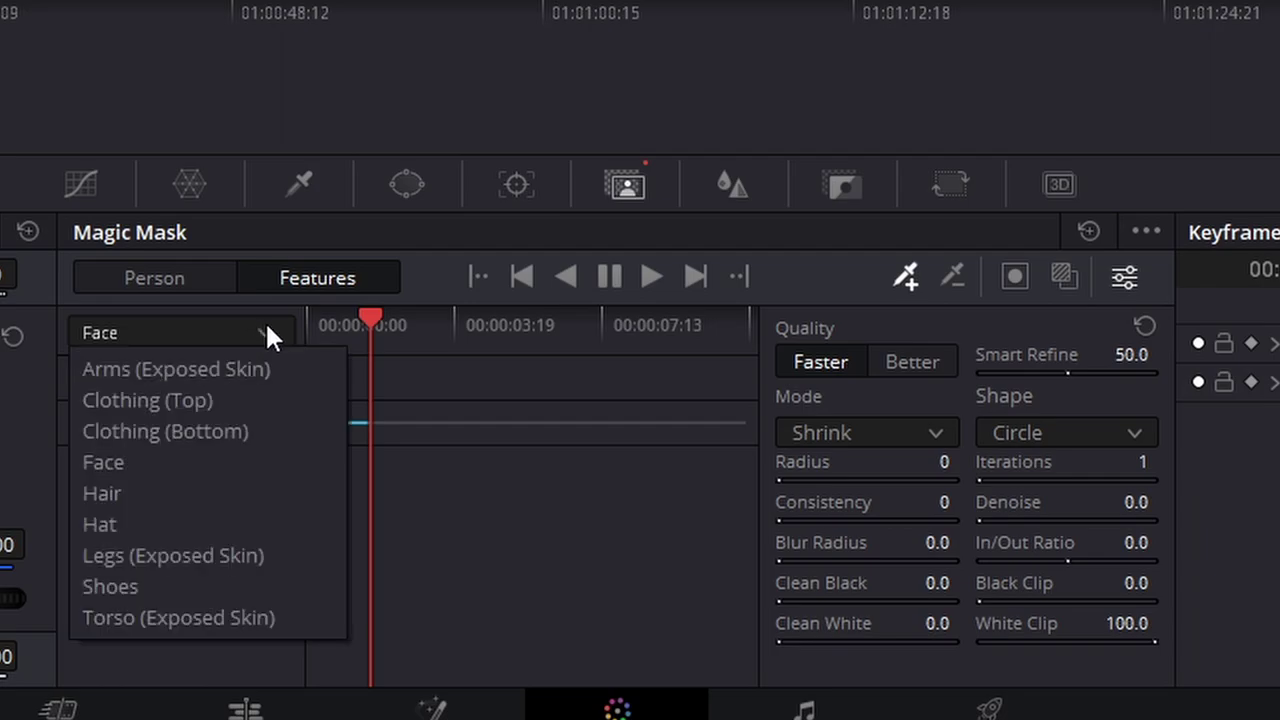
left_click(231, 400)
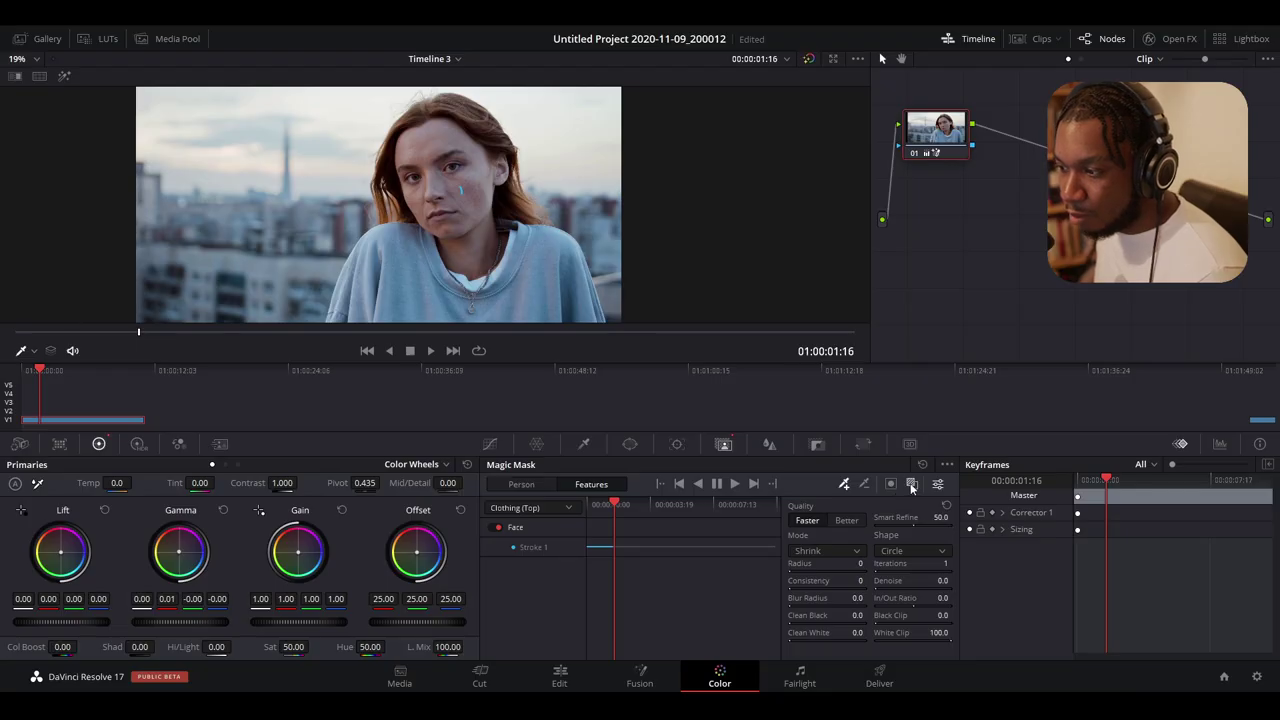
left_click(911, 485)
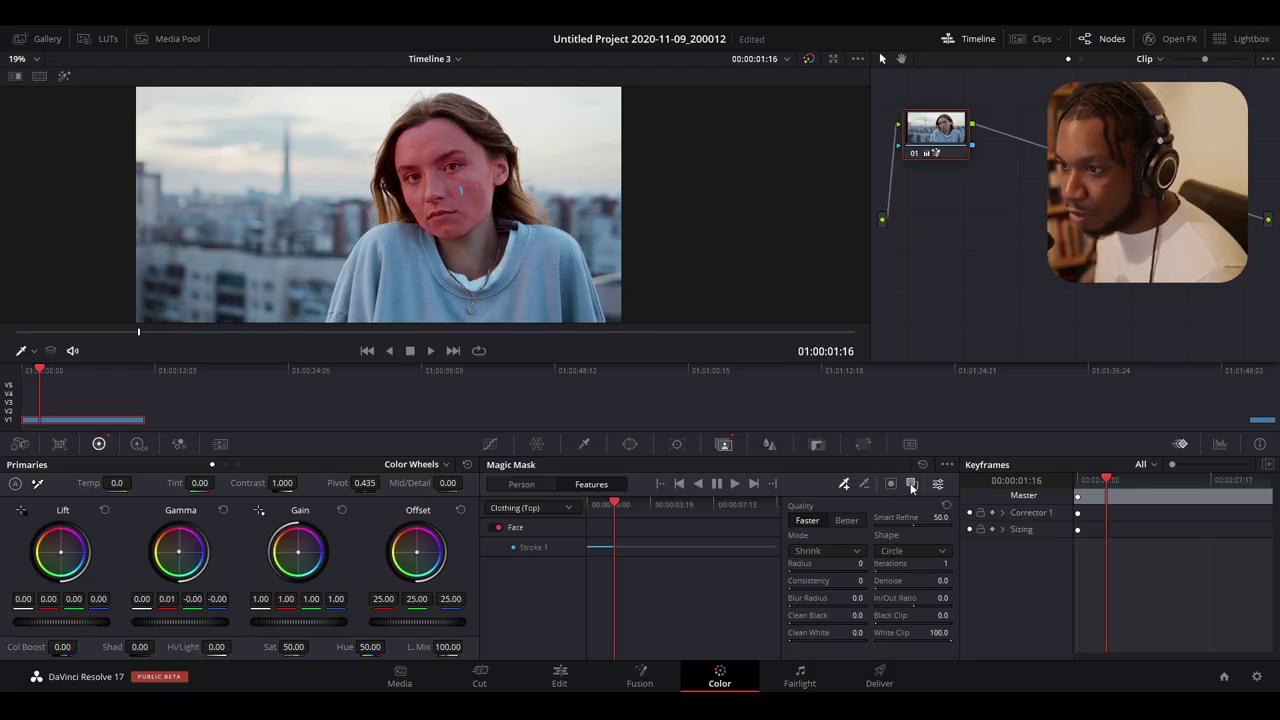
left_click(545, 268)
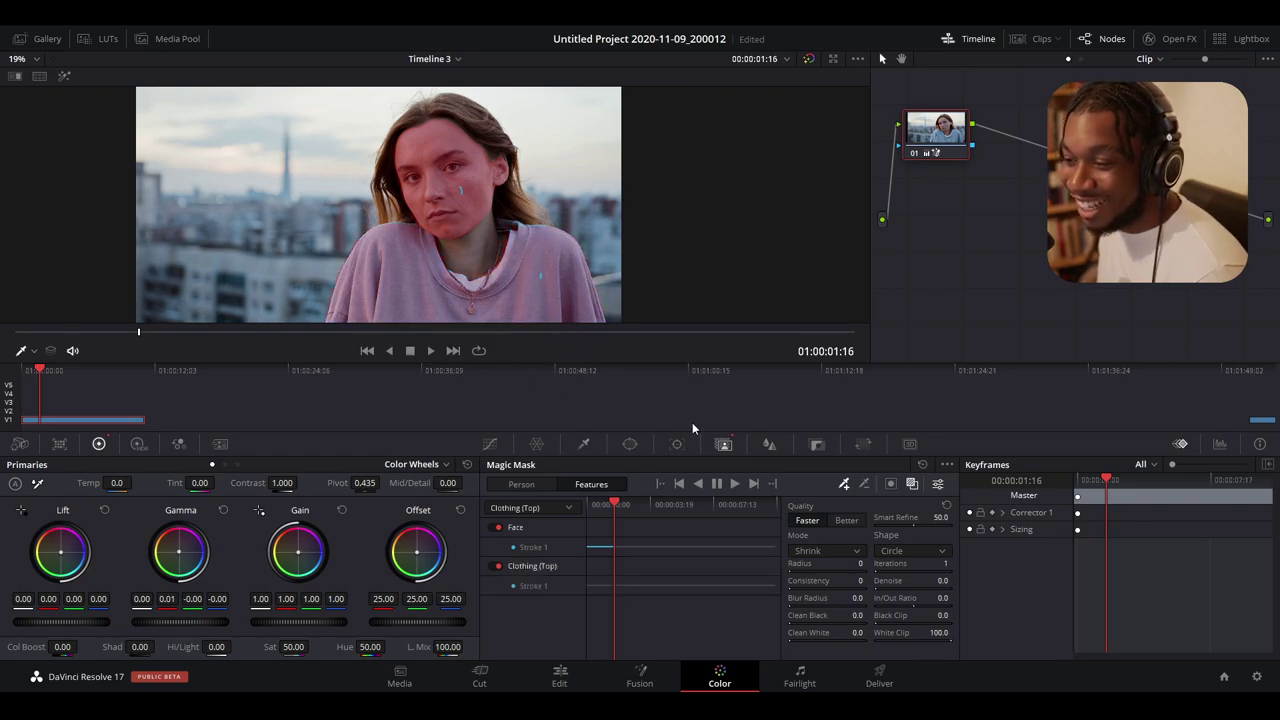
key("Home")
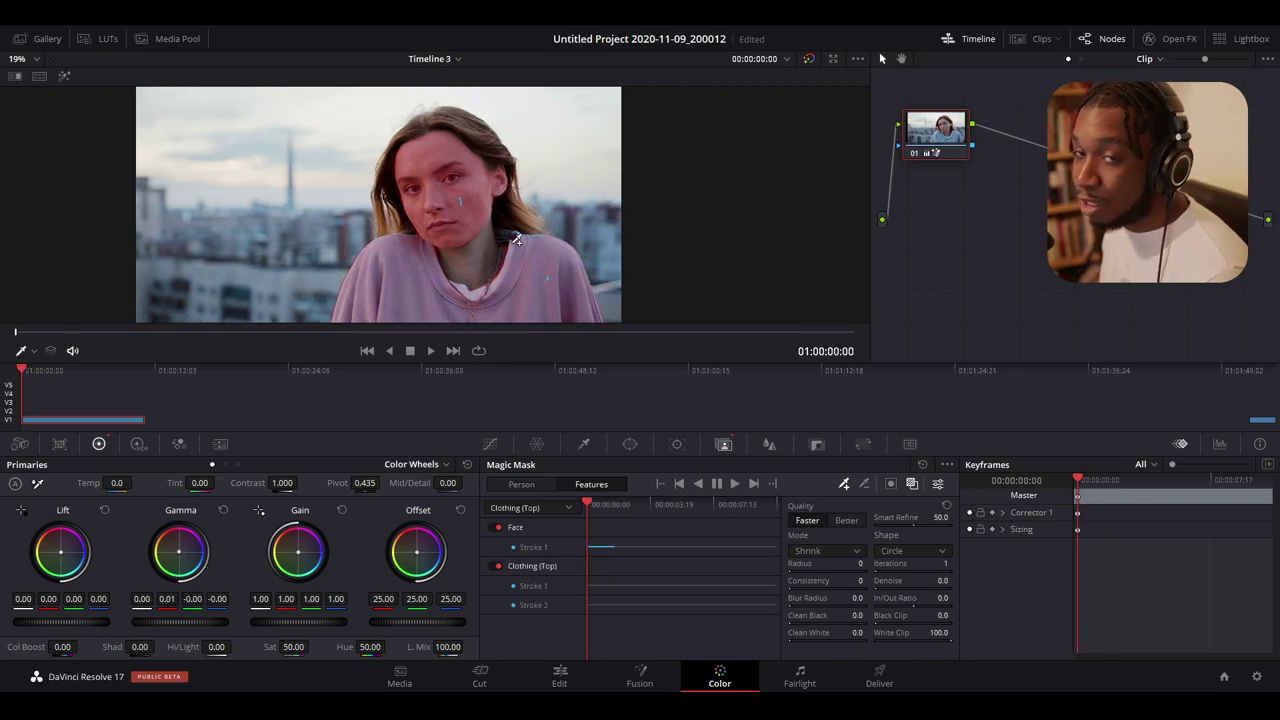
Try a second Clothing (Top) stroke and a blue Offset tint of 6.61, 28.56, 42.71, and undo both
left_click(513, 248)
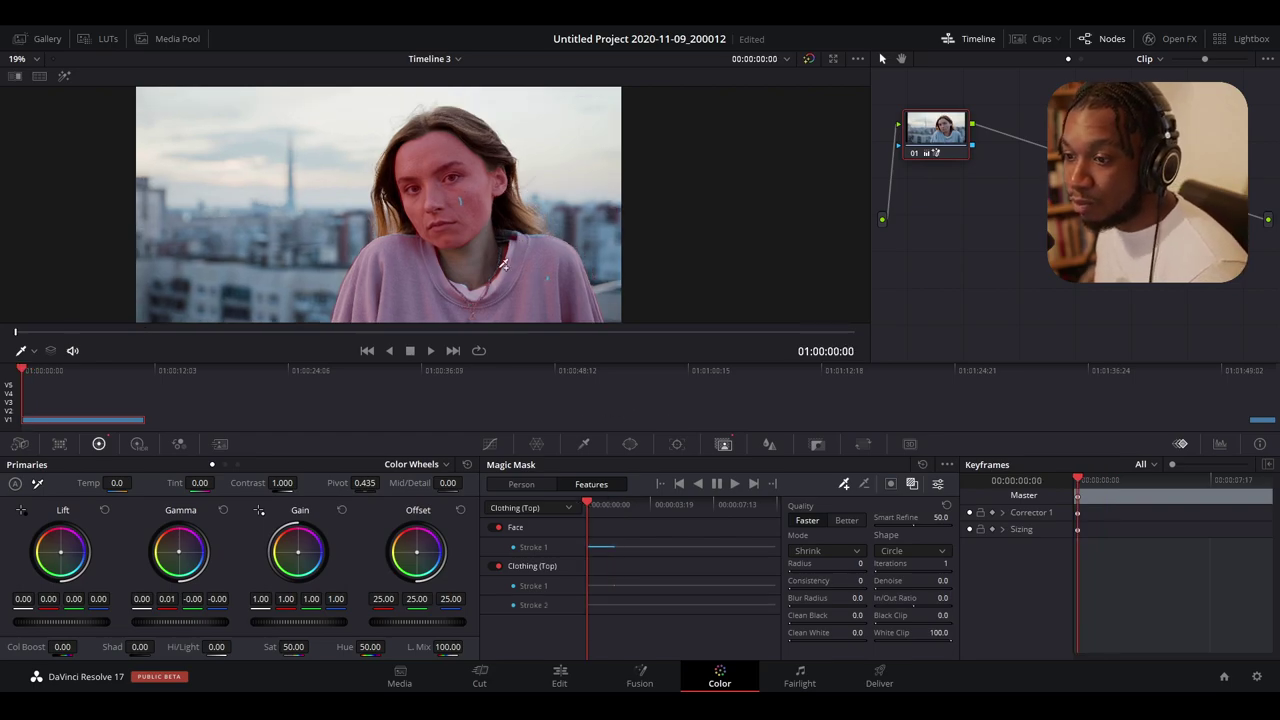
left_click(911, 485)
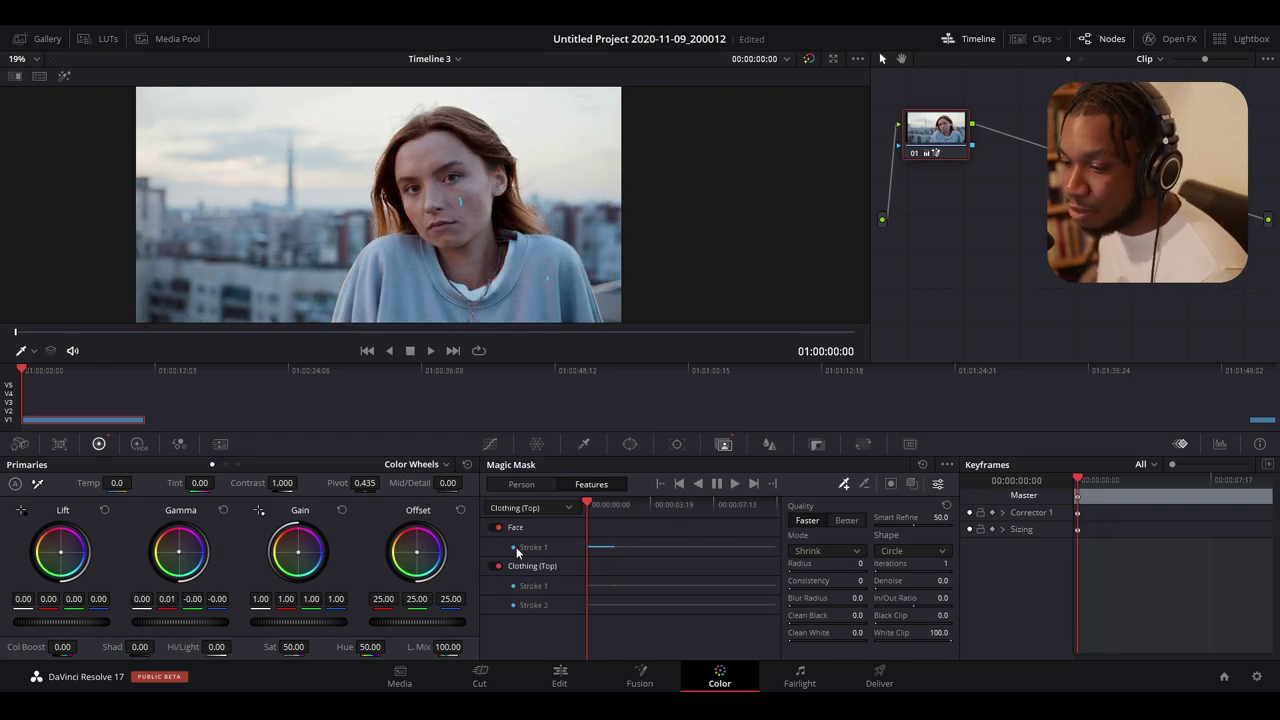
left_click_drag(414, 566, 426, 572)
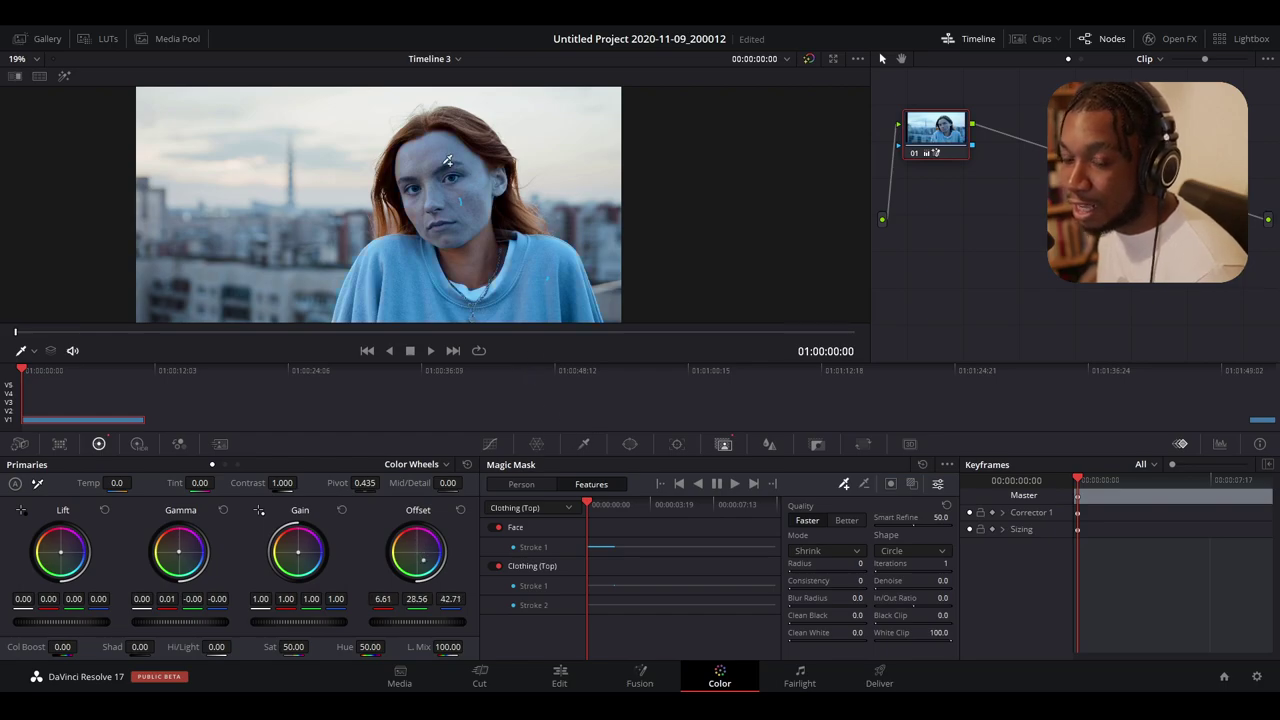
key("ctrl+z")
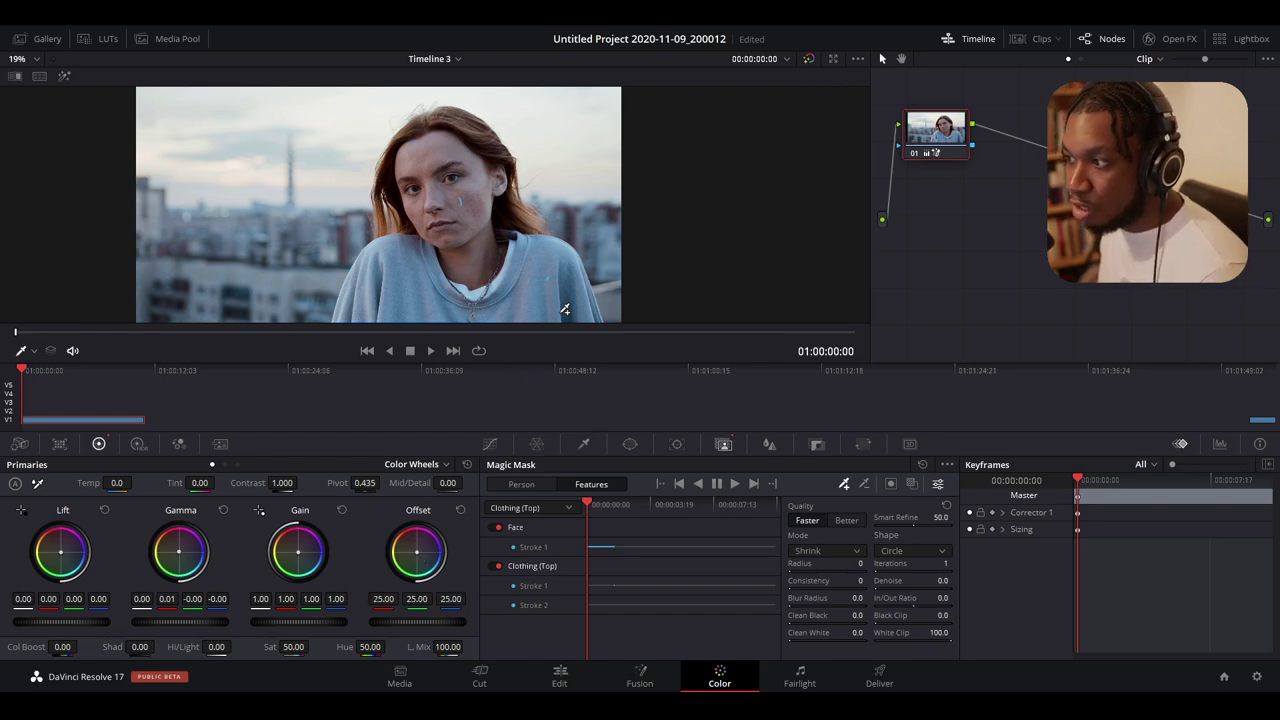
key("ctrl+z")
left_click(912, 484)
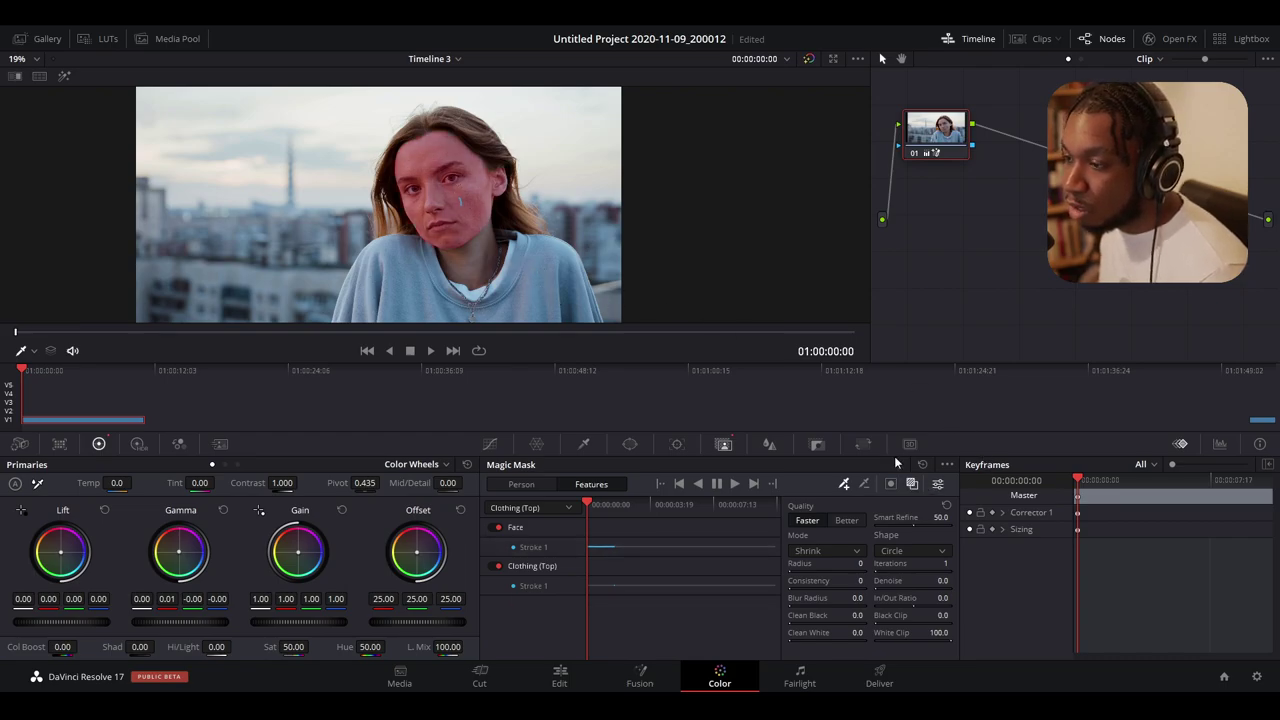
Add a serial node and mask the sweater on it with a Clothing (Top) feature stroke
key("alt+s")
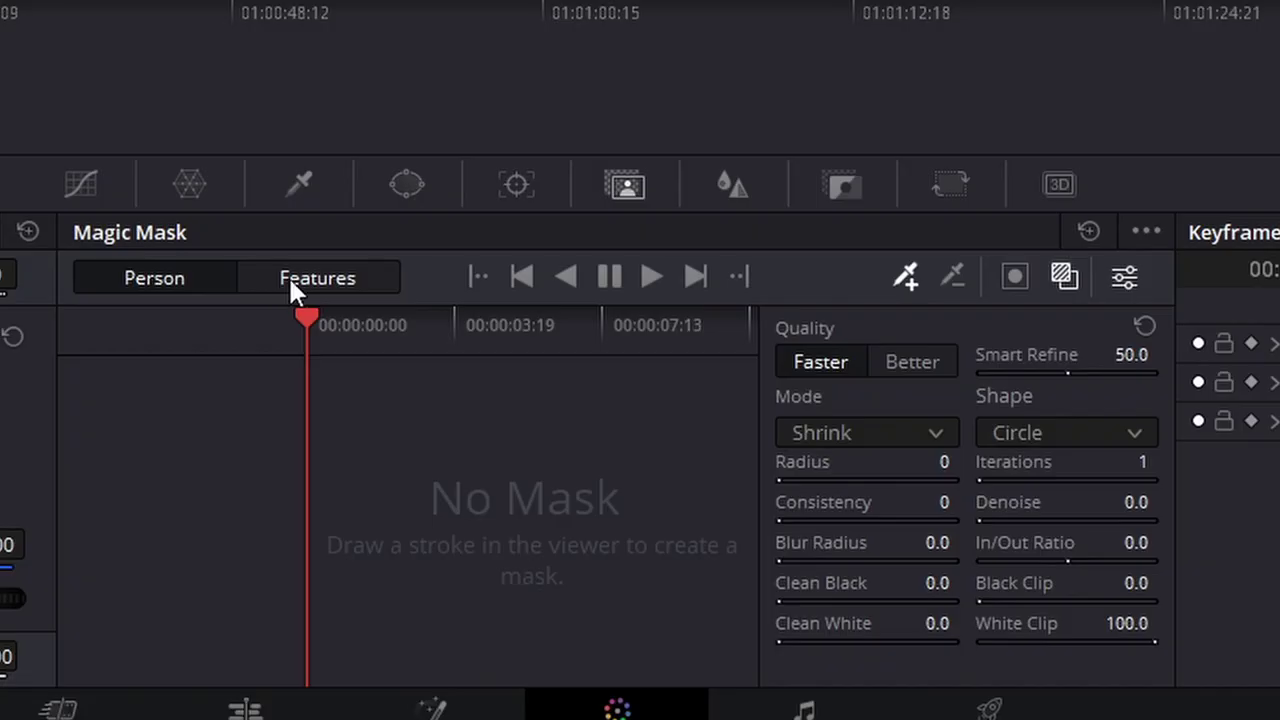
left_click(578, 484)
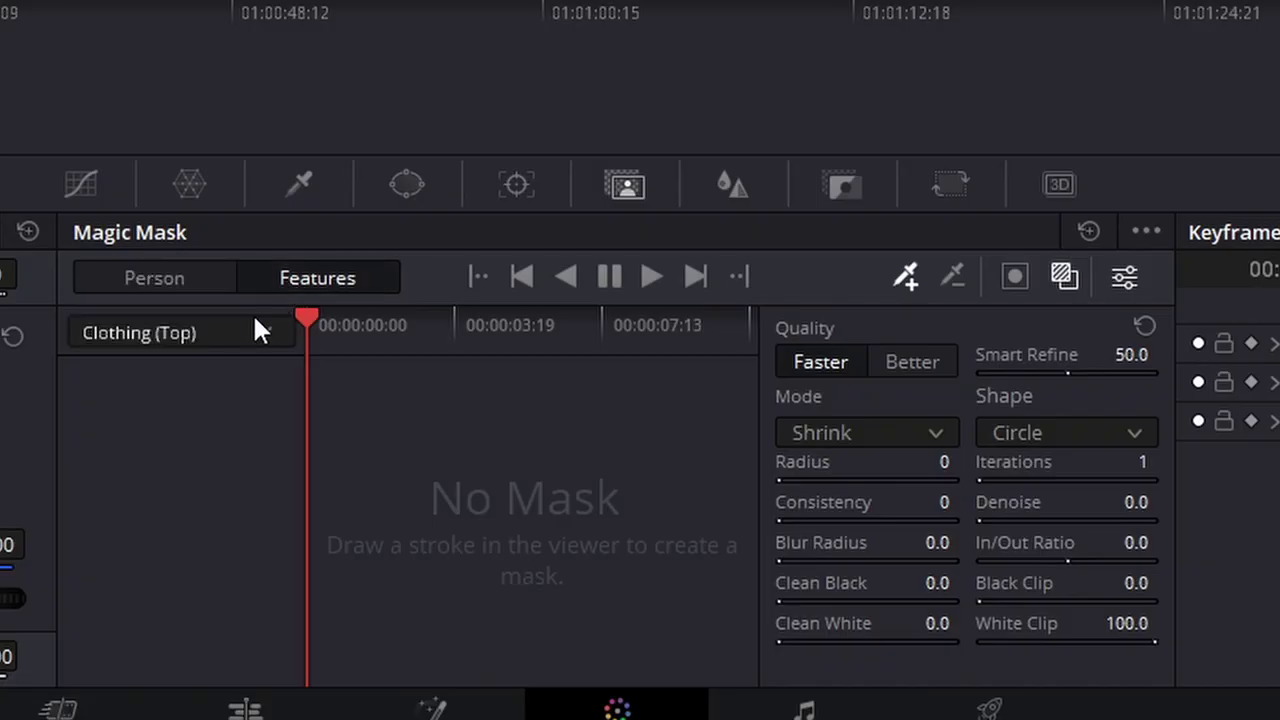
left_click(546, 506)
left_click(190, 402)
left_click_drag(407, 283, 402, 289)
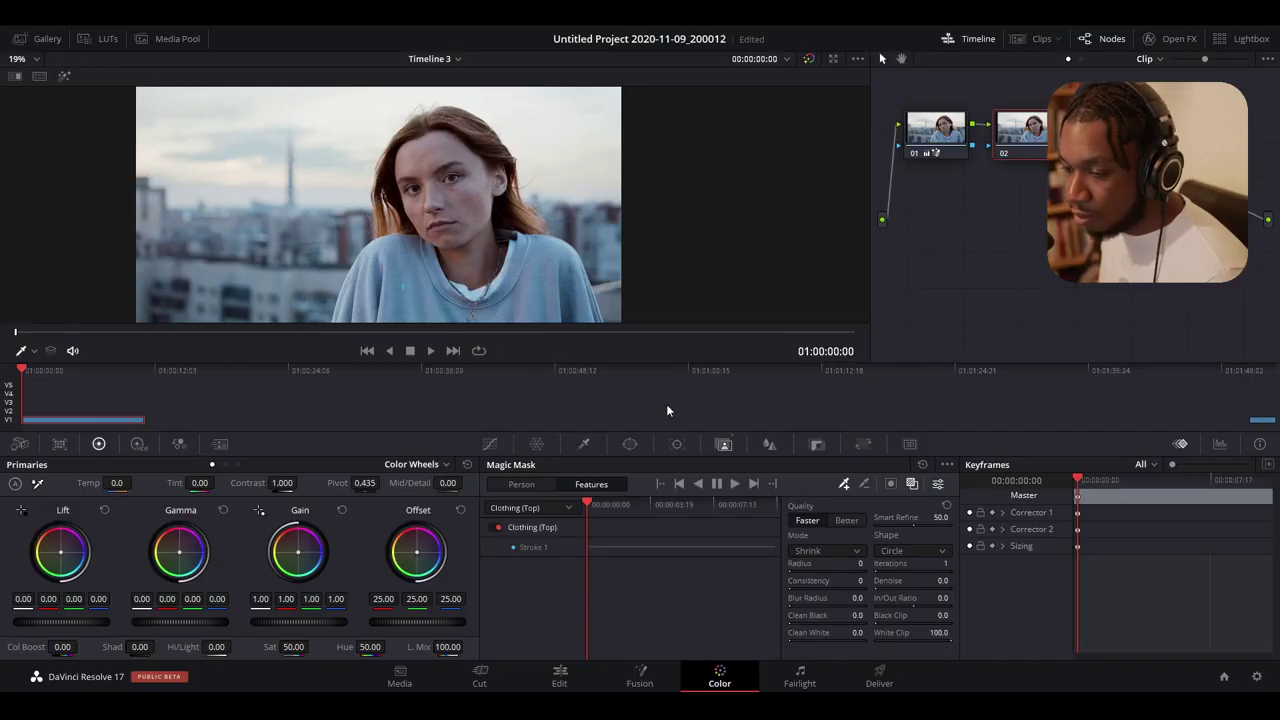
Refine the sweater mask with Better quality, Smart Refine 36.2, Grow mode and Radius 5
left_click(846, 521)
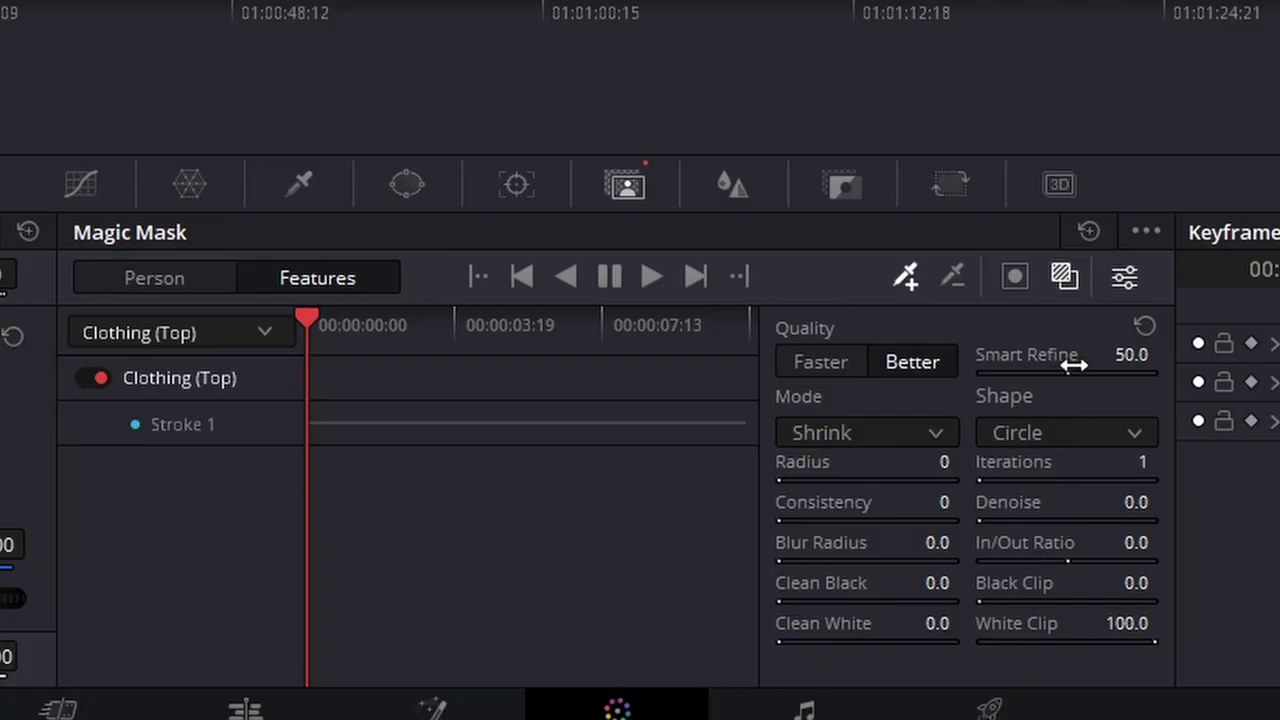
left_click_drag(1073, 365, 1080, 364)
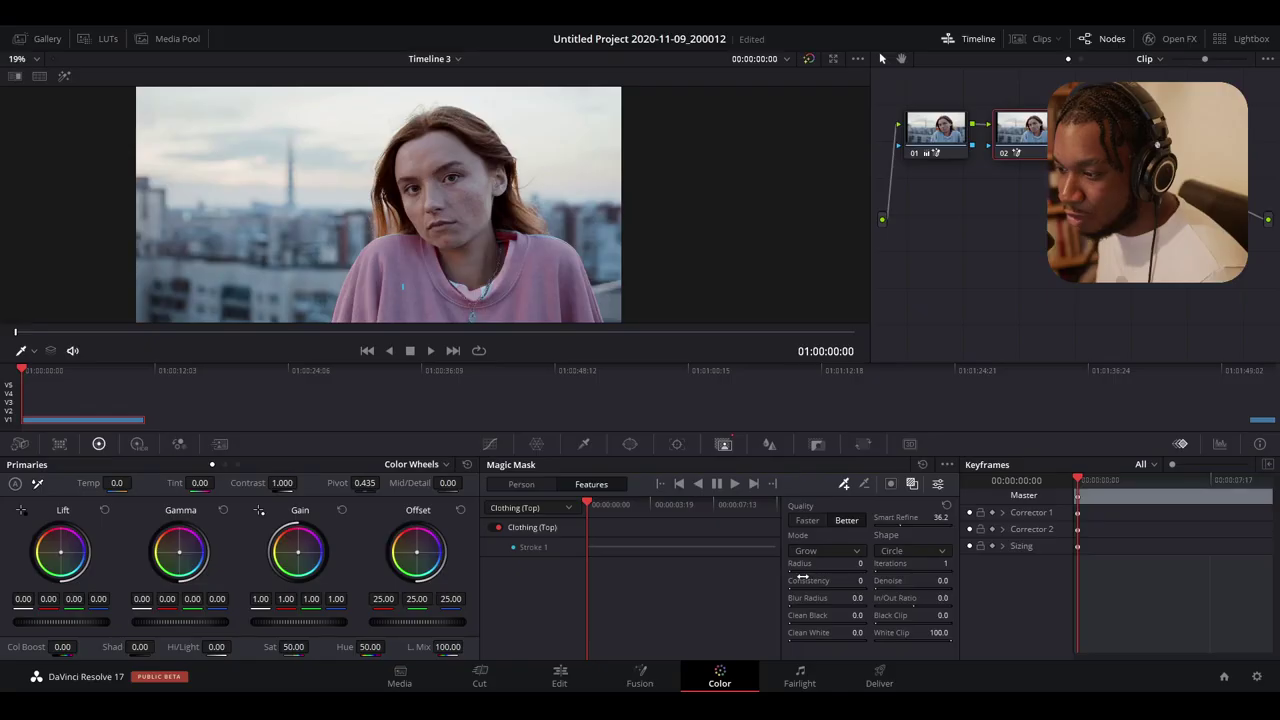
left_click_drag(799, 570, 814, 570)
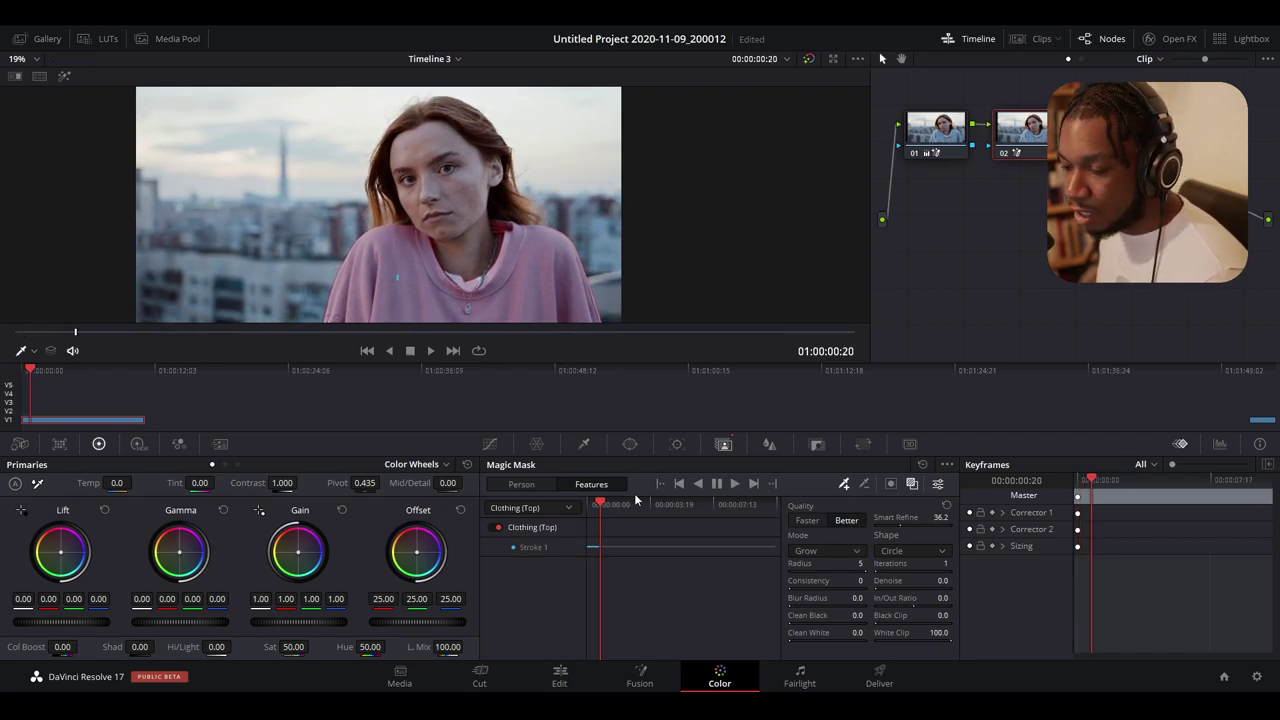
Hide the mask overlay, tint the sweater blue with Offset at 9.67, 26.37, 48.08, and compare it with the grade bypassed
left_click(913, 482)
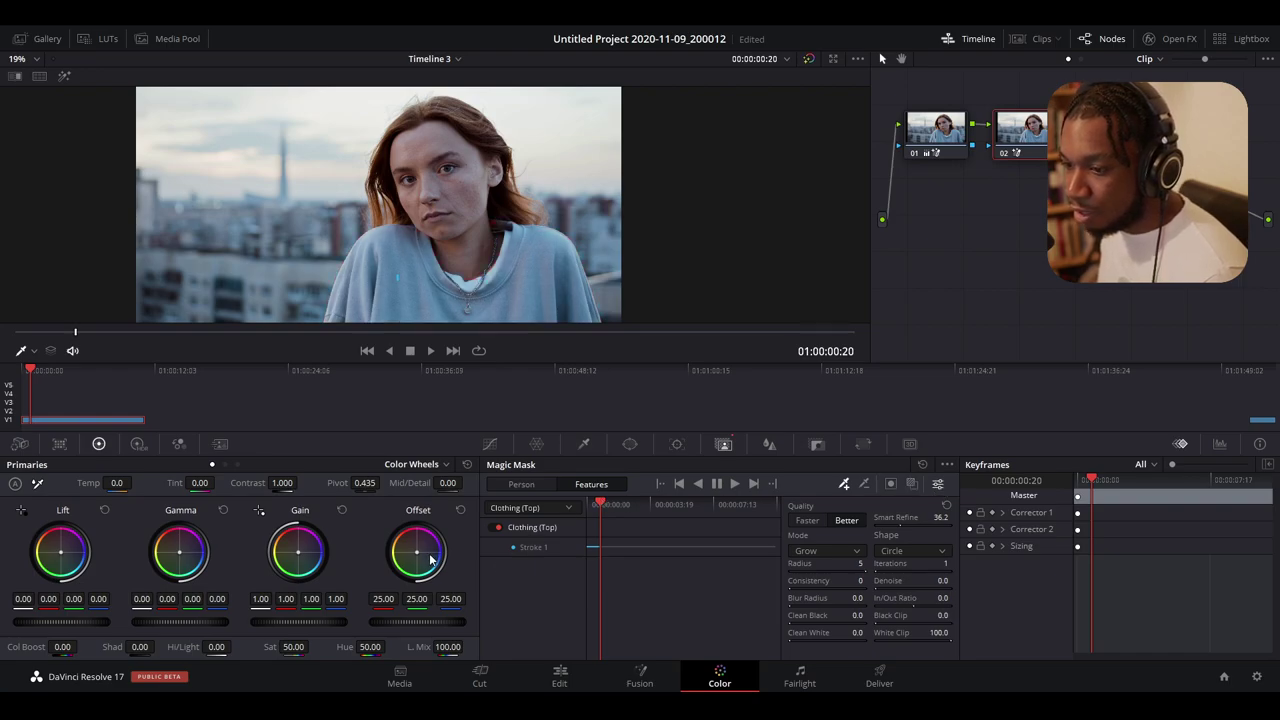
left_click_drag(418, 556, 426, 560)
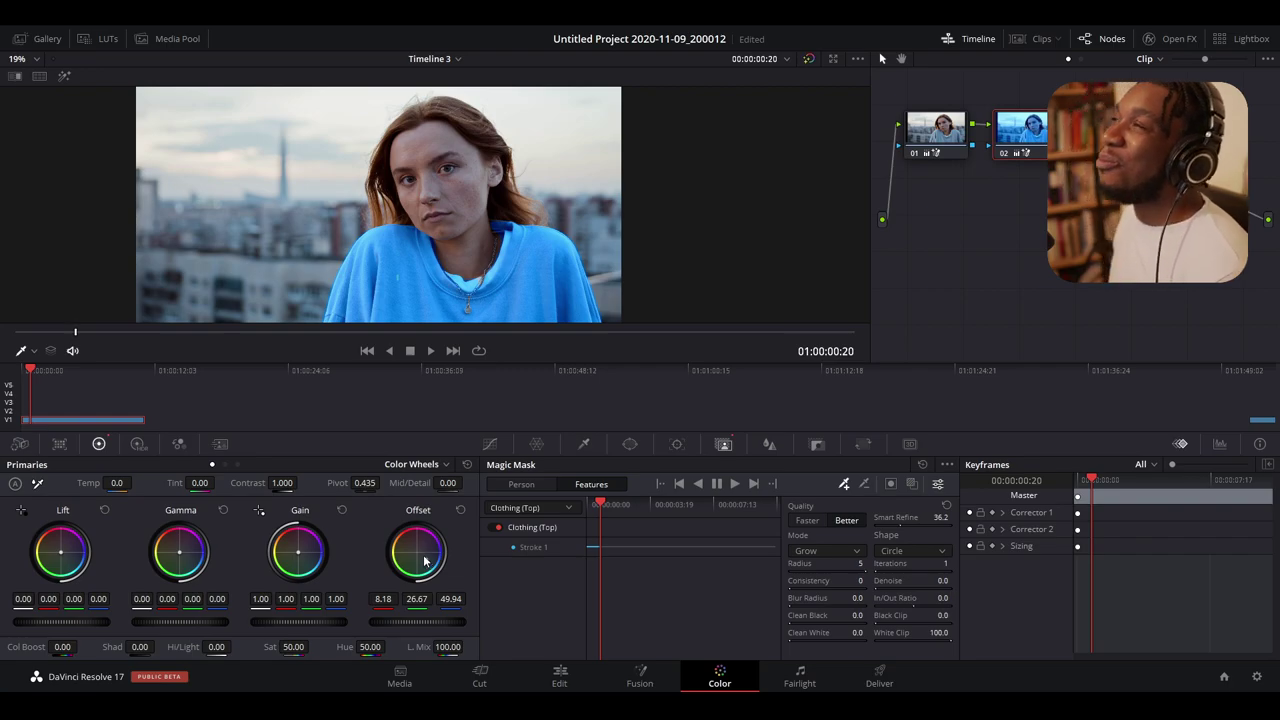
left_click_drag(430, 570, 424, 561)
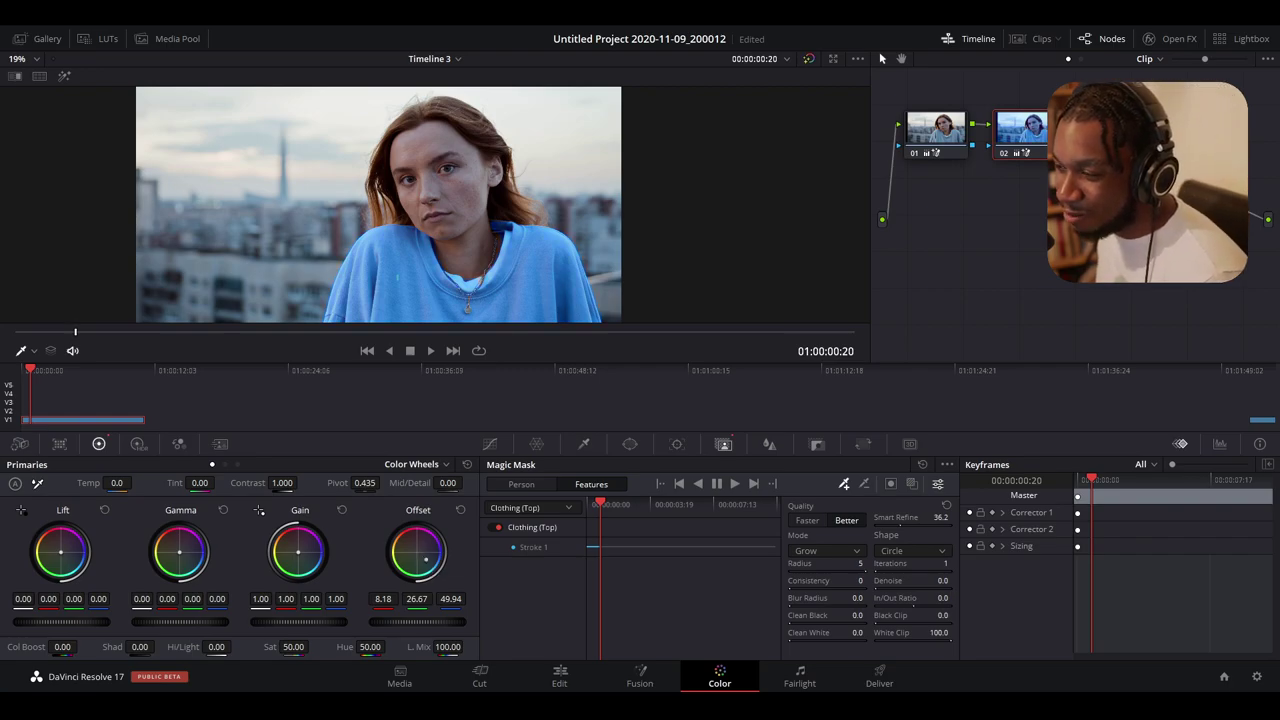
left_click(809, 59)
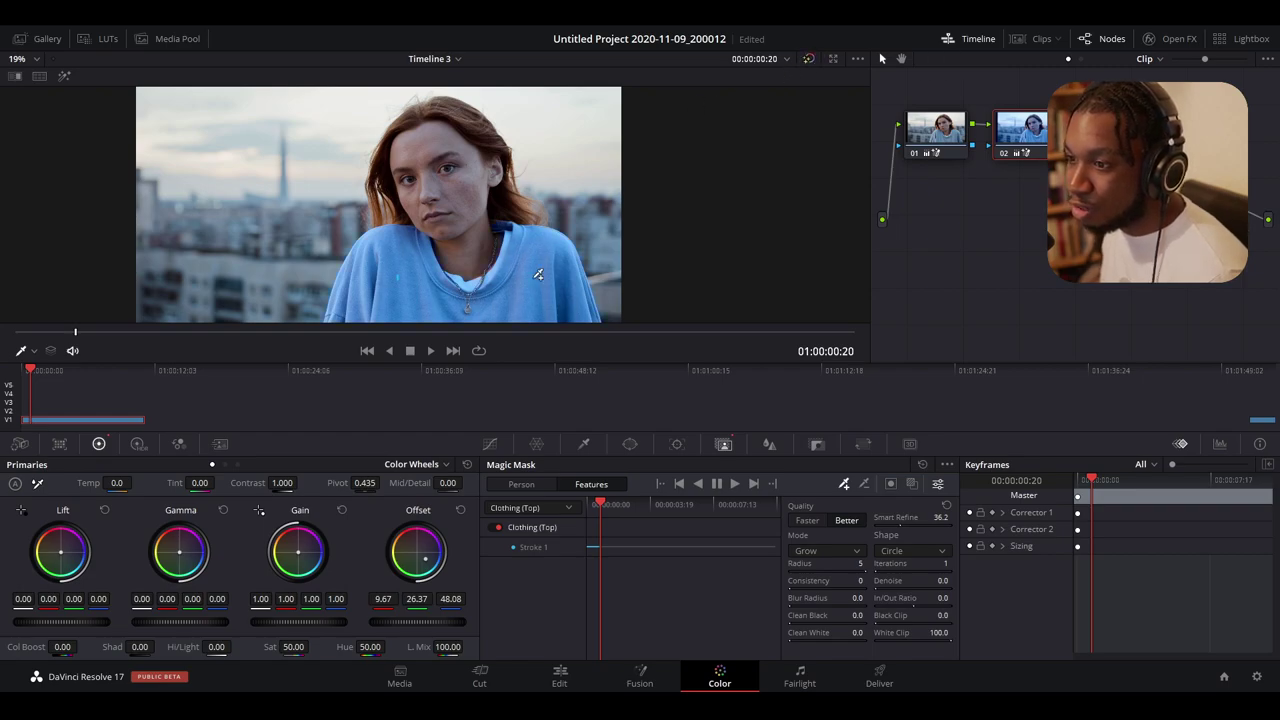
Check node 01, and recolour the sweater green on node 02 with Offset at 8.33, 32.32, -10.43
left_click(920, 136)
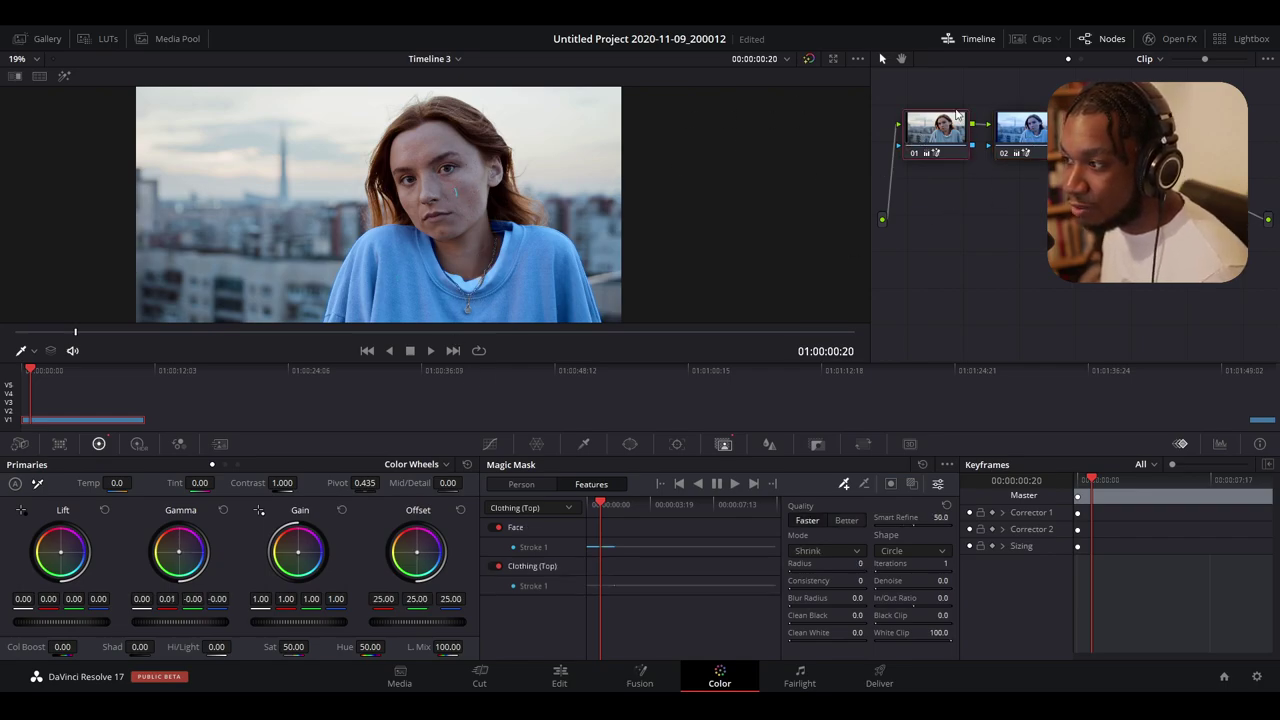
left_click(1026, 138)
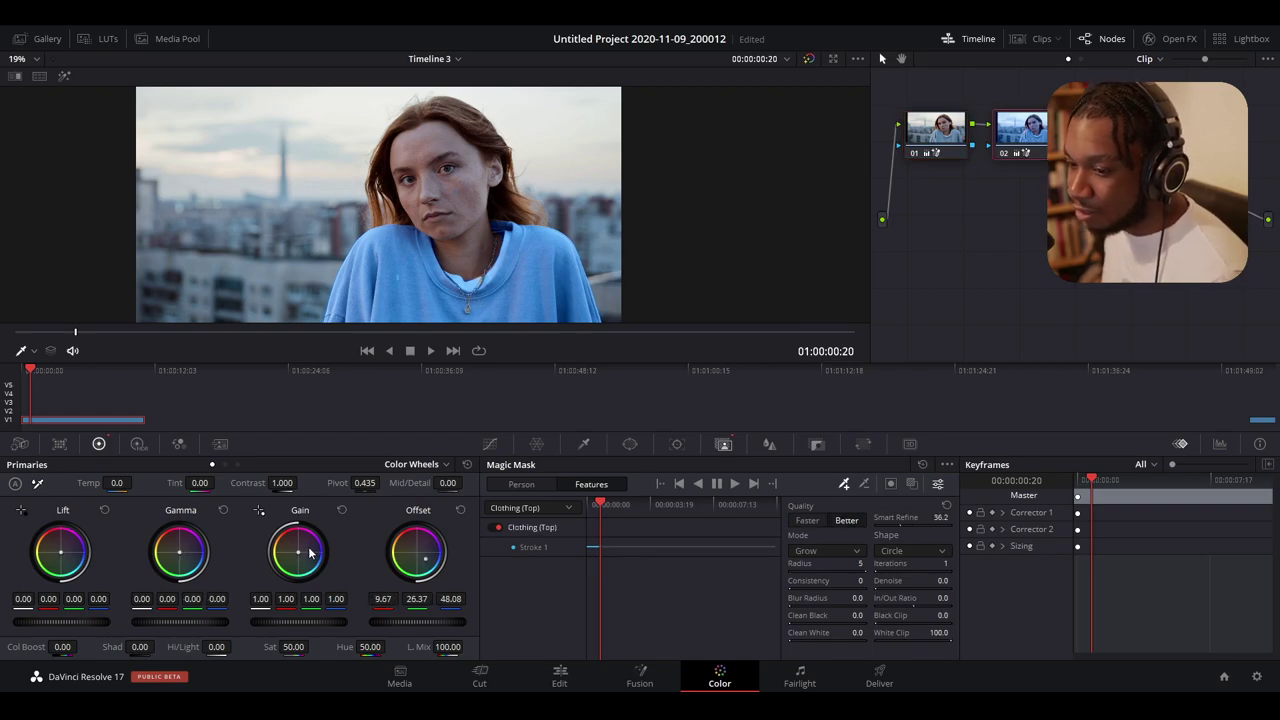
left_click_drag(424, 558, 405, 558)
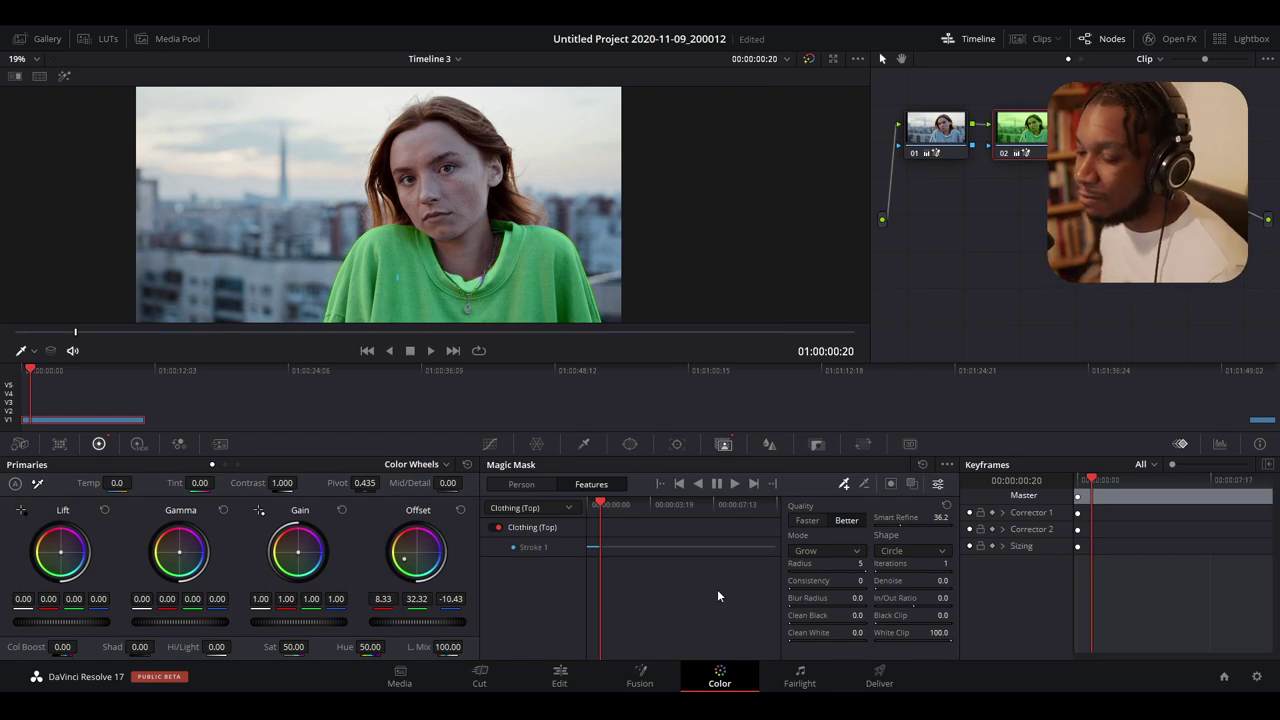
Play the finished smoke-effect clip at the start of Timeline 3 on the Edit page, full screen and in the timeline viewer
left_click(561, 672)
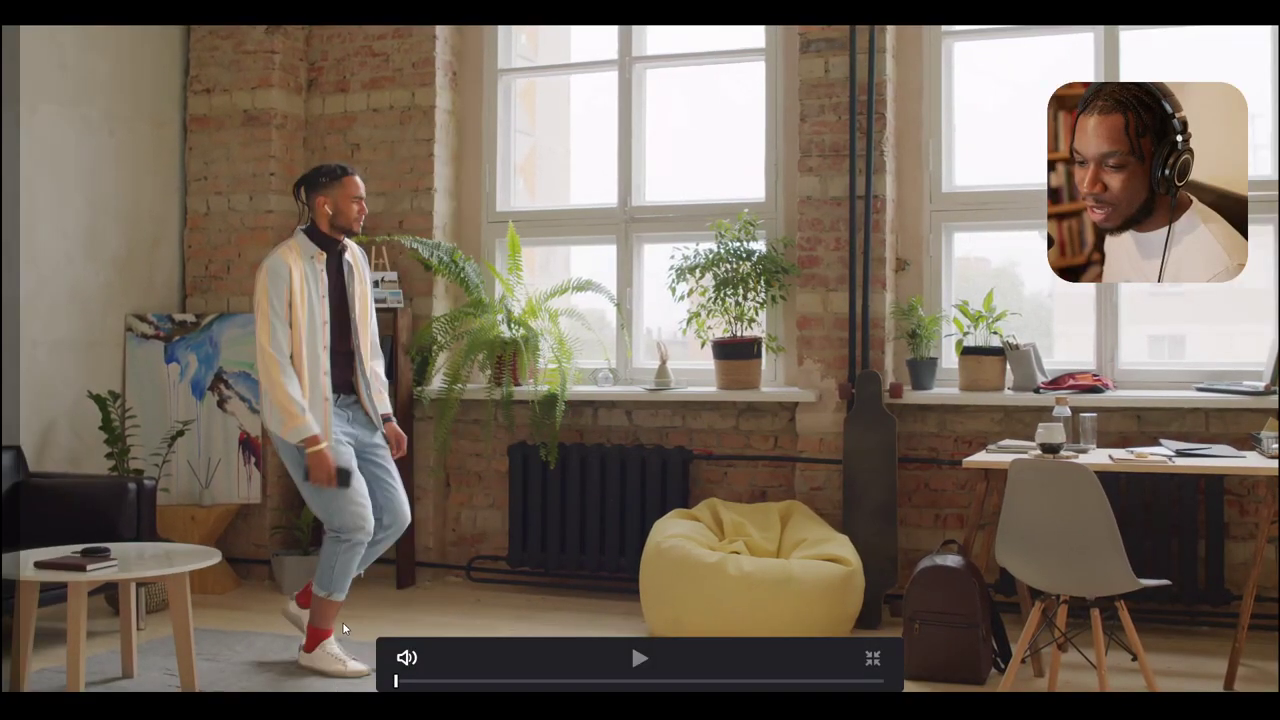
left_click(343, 628)
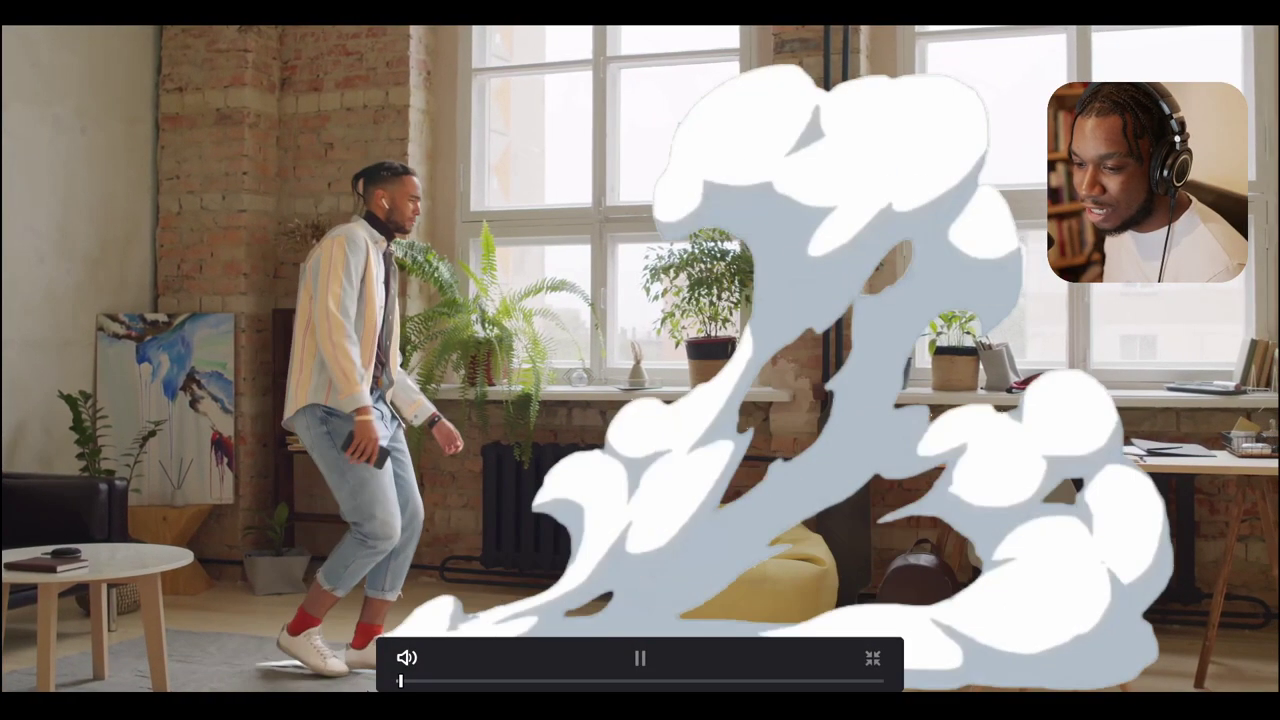
left_click(347, 671)
left_click(638, 656)
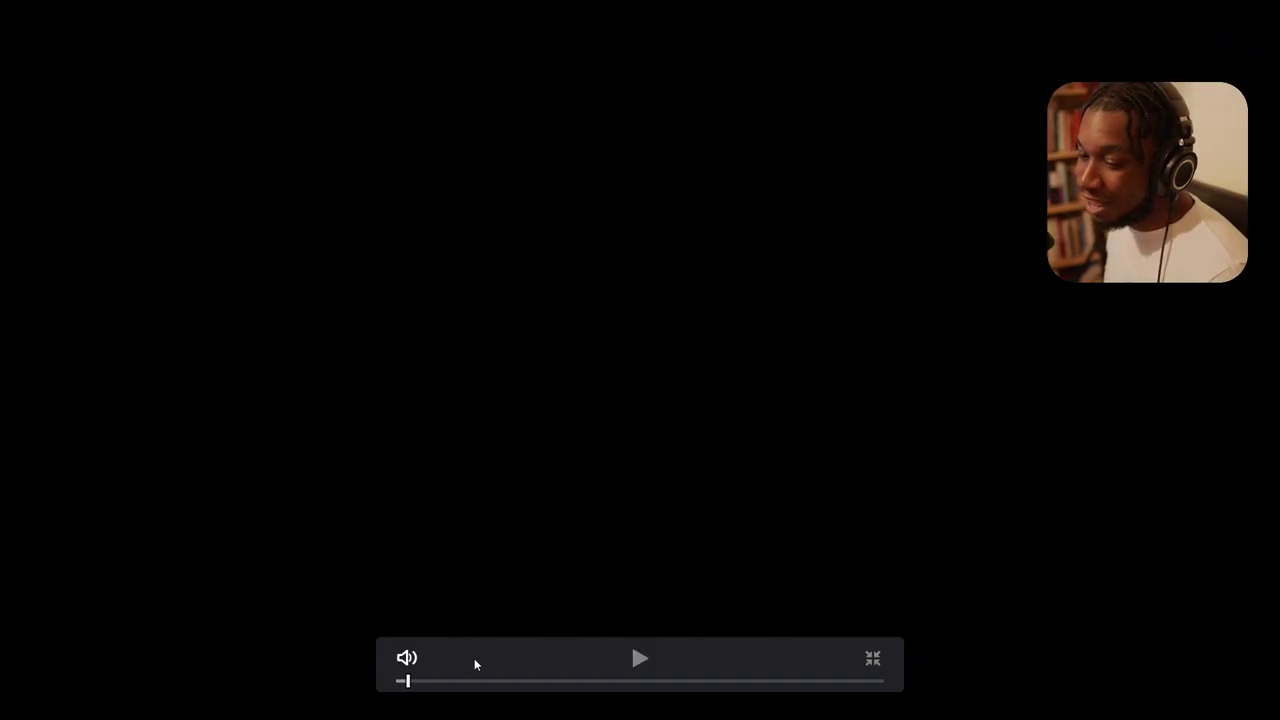
left_click(398, 681)
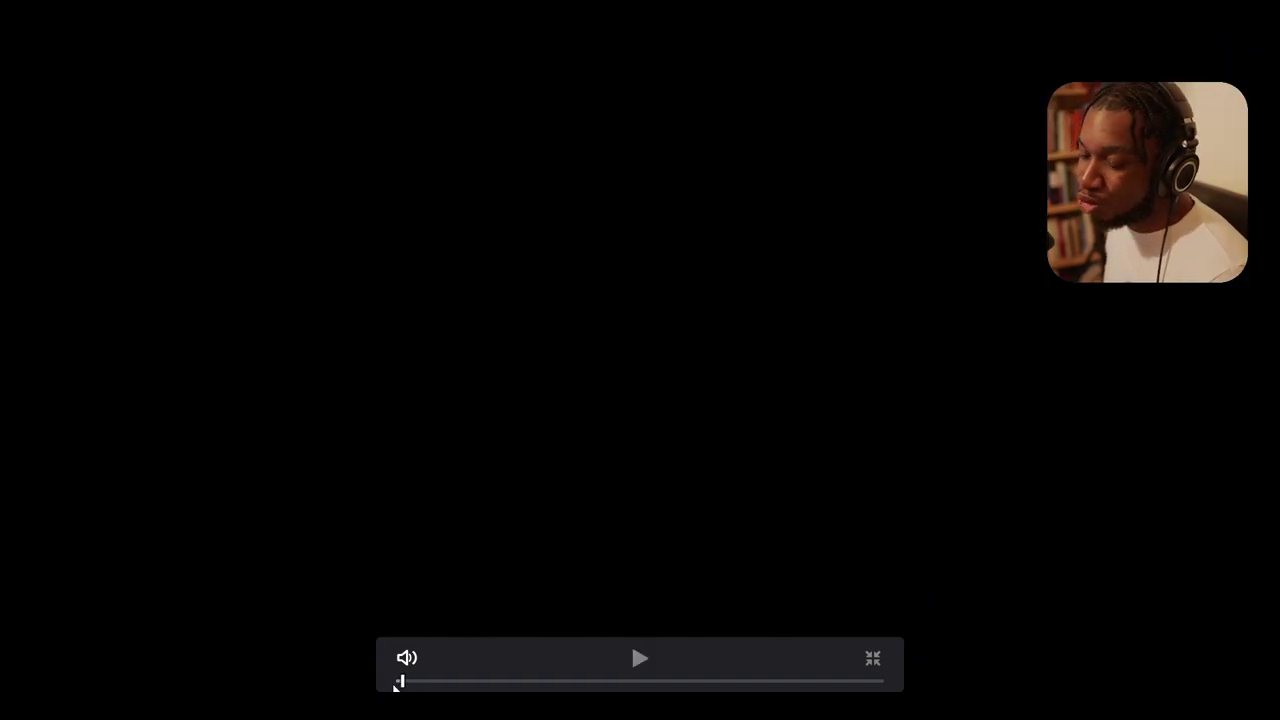
key("space")
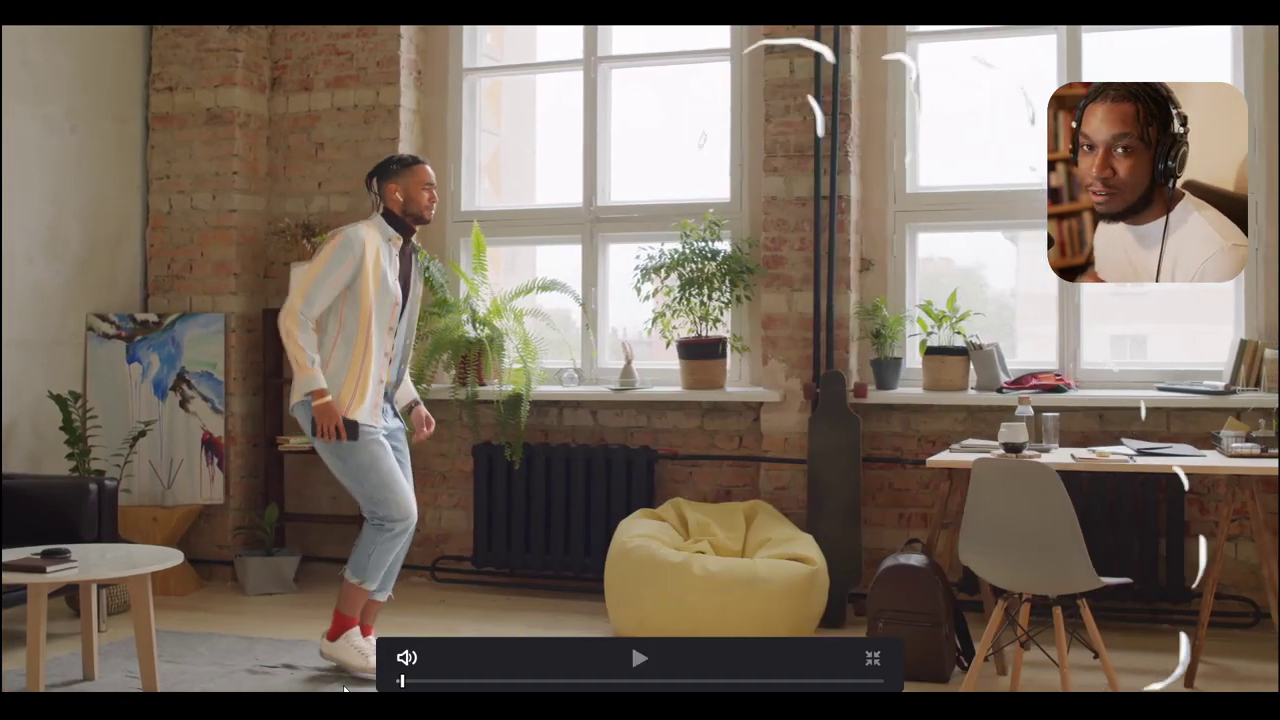
key("Escape")
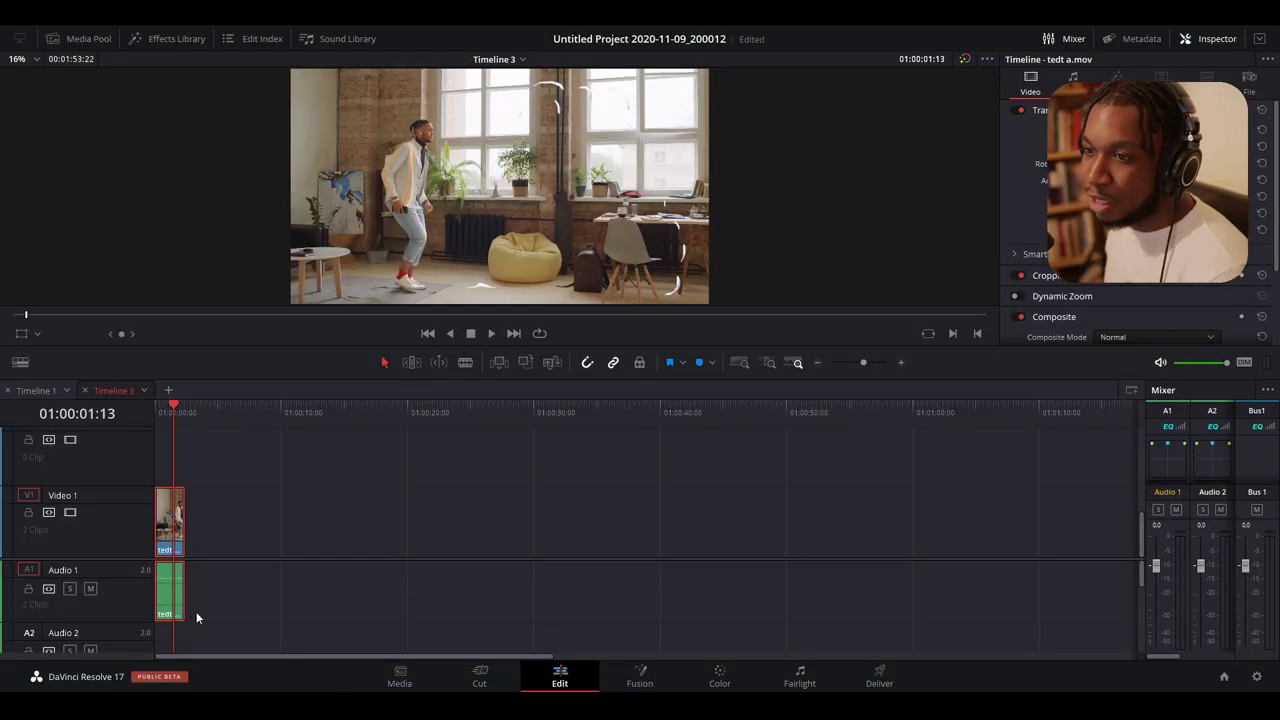
left_click(186, 417)
key("Home")
key("space")
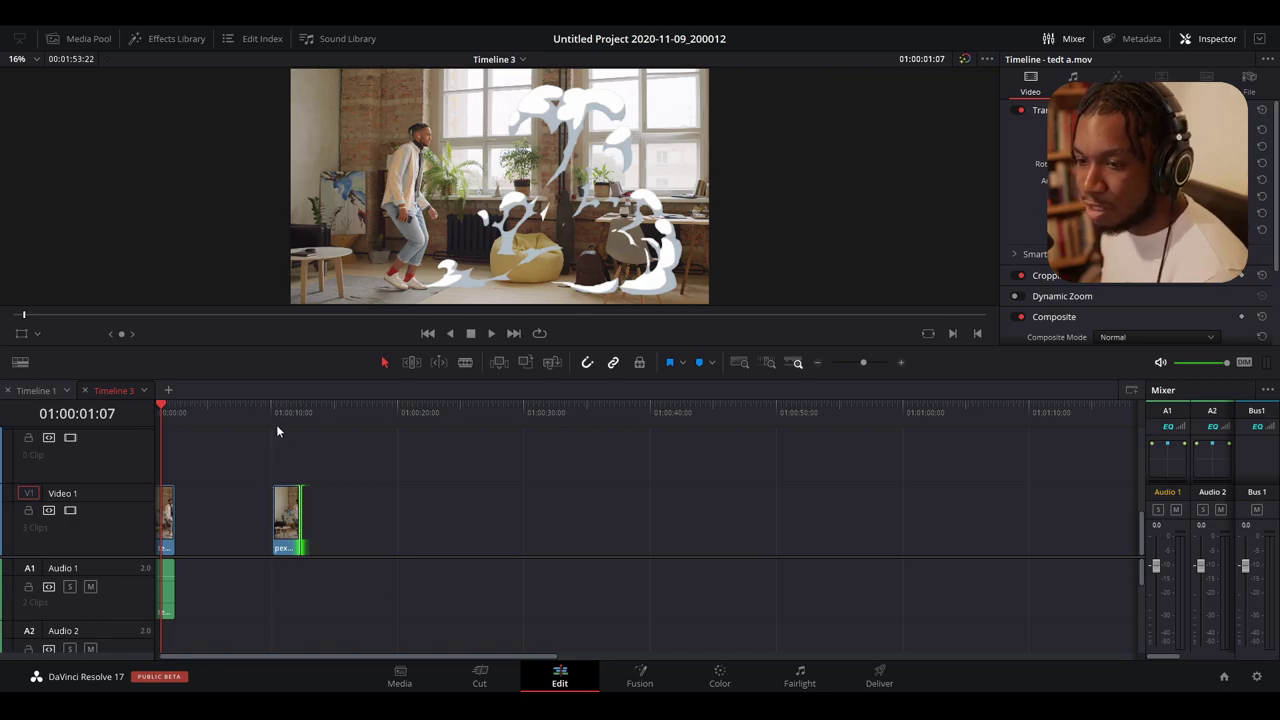
Duplicate the walking man's clip at 01:00:10:04 onto the video track directly above it
left_click(272, 420)
scroll(317, 462, "left", 1)
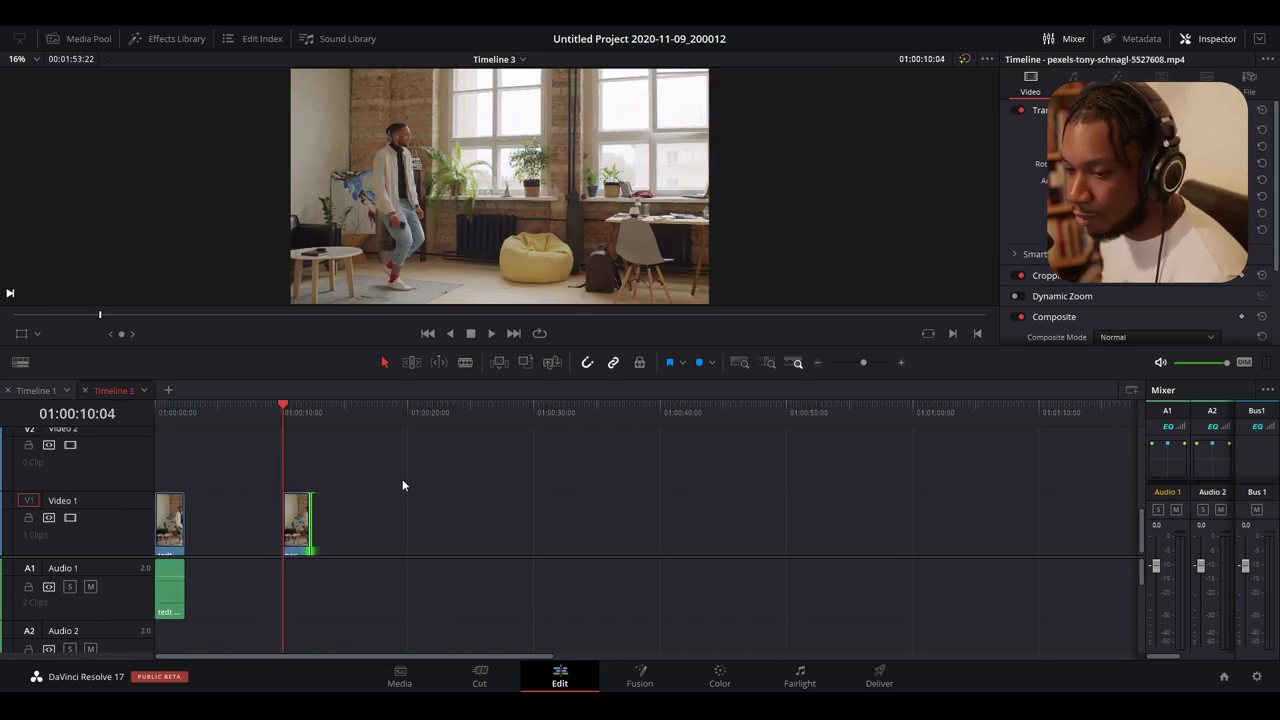
left_click(298, 529)
left_click_drag(298, 529, 298, 456)
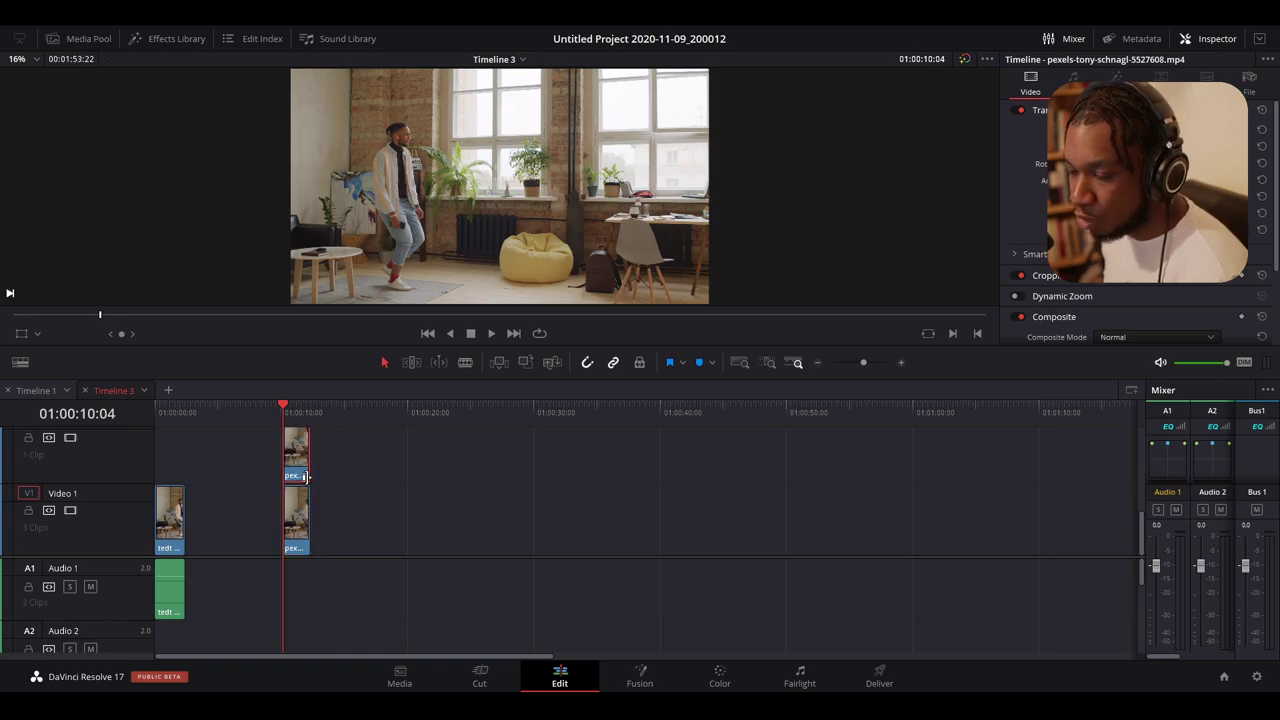
On the Color page, mask the man in the upper clip with a Person stroke, using Better quality and Smart Refine 47.8
left_click(722, 674)
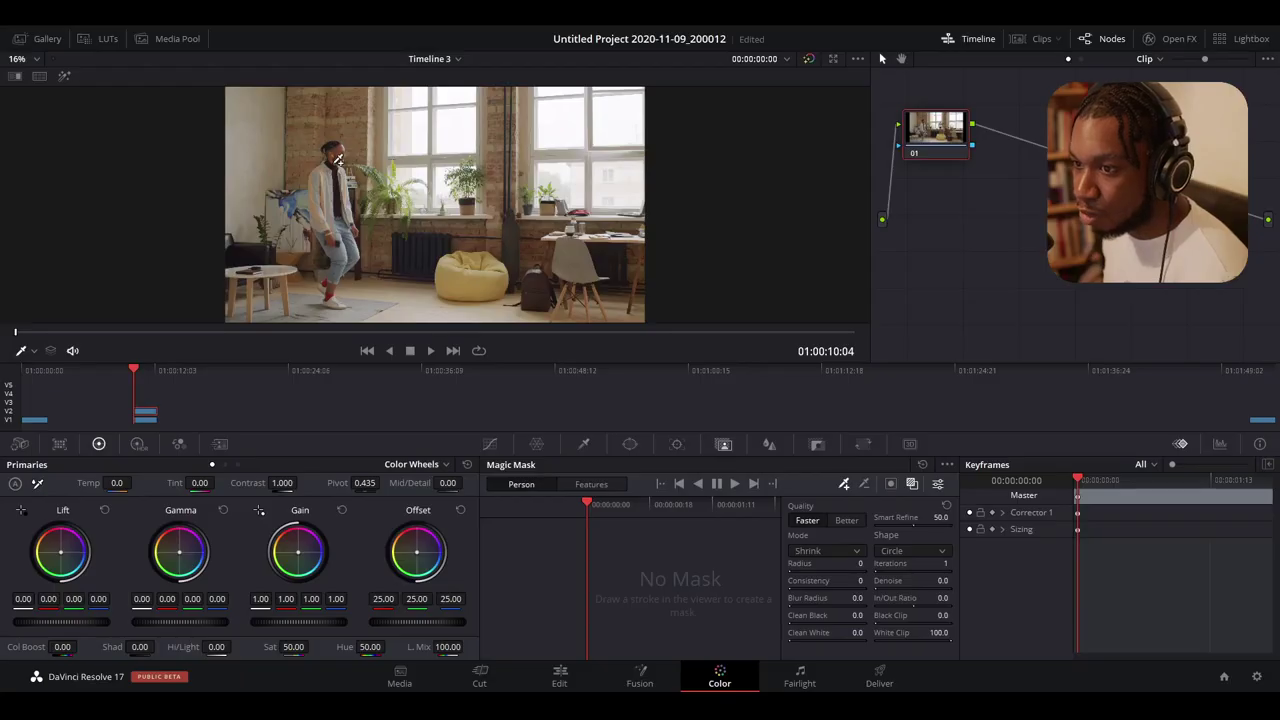
left_click_drag(336, 155, 342, 170)
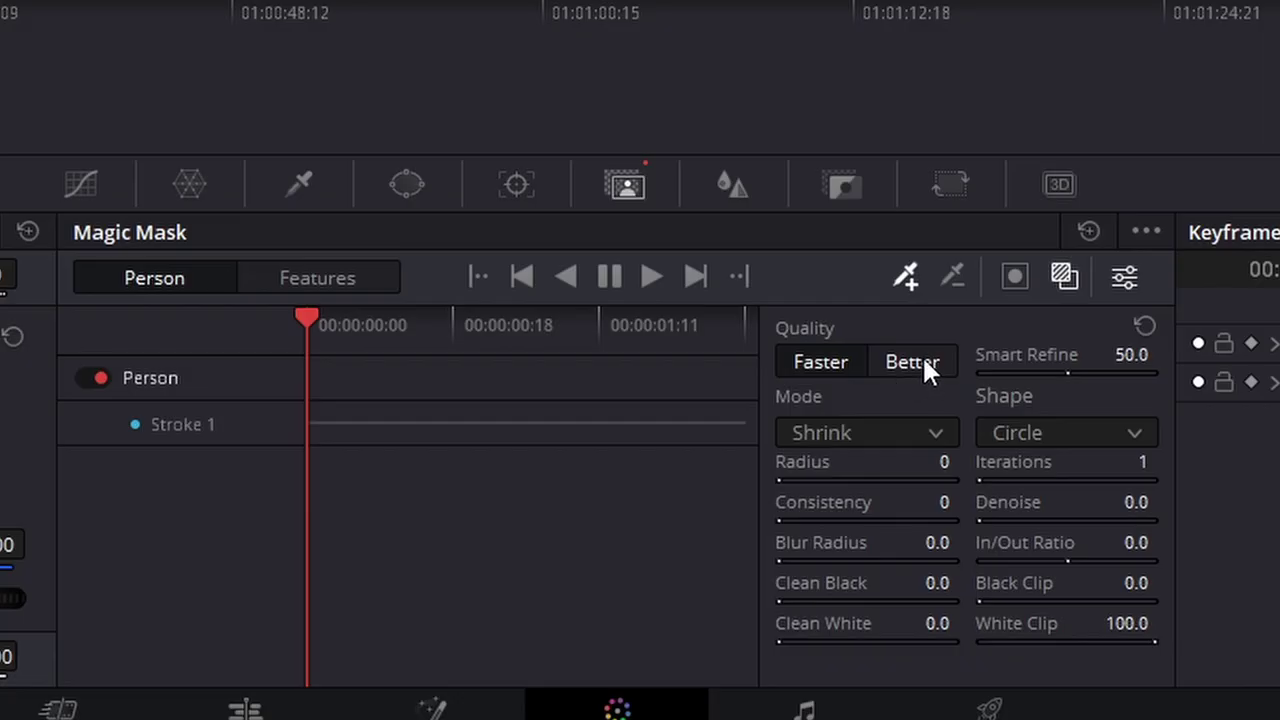
left_click(923, 362)
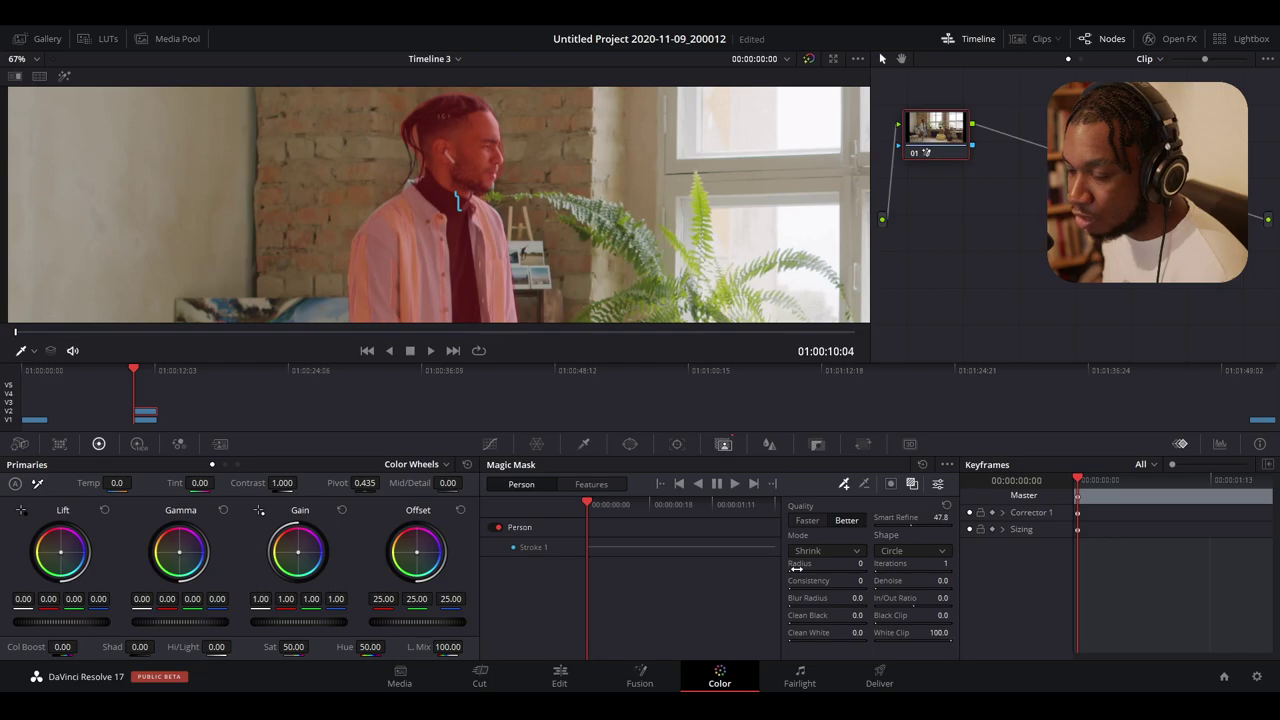
scroll(550, 193, "down", 8)
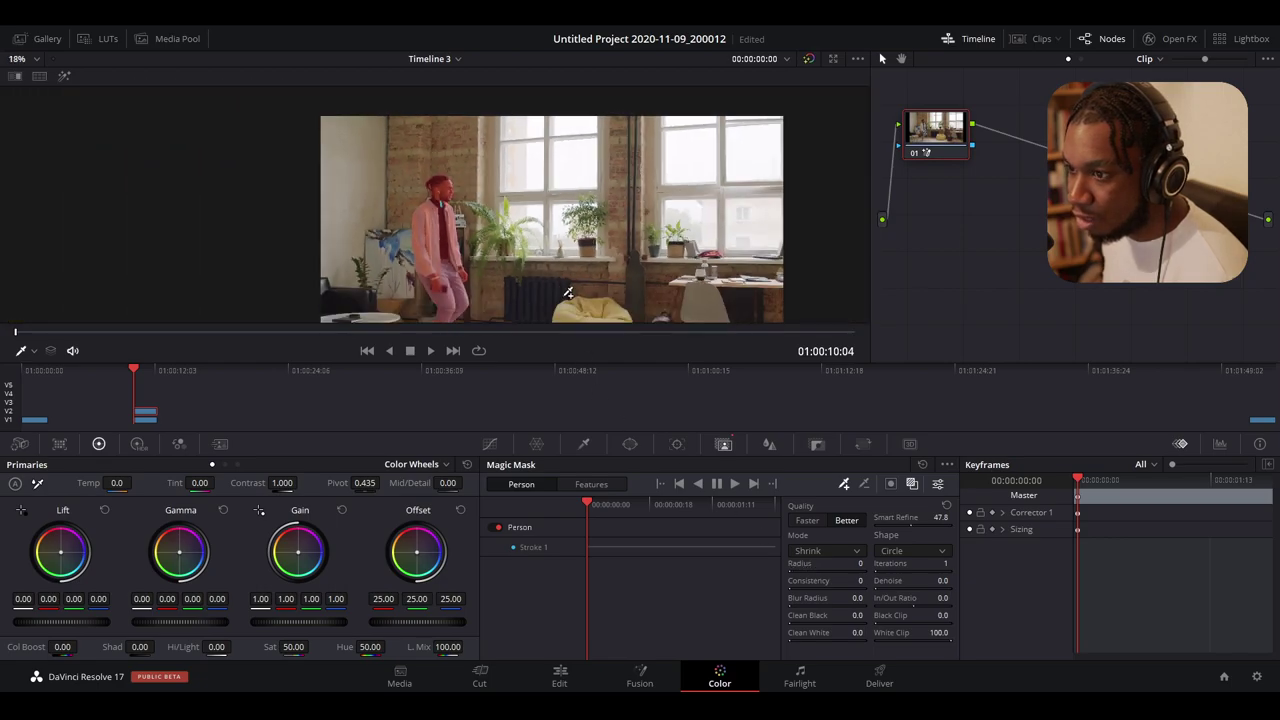
Track the person mask forward through the whole clip and return to its first frame
scroll(550, 193, "up", 2)
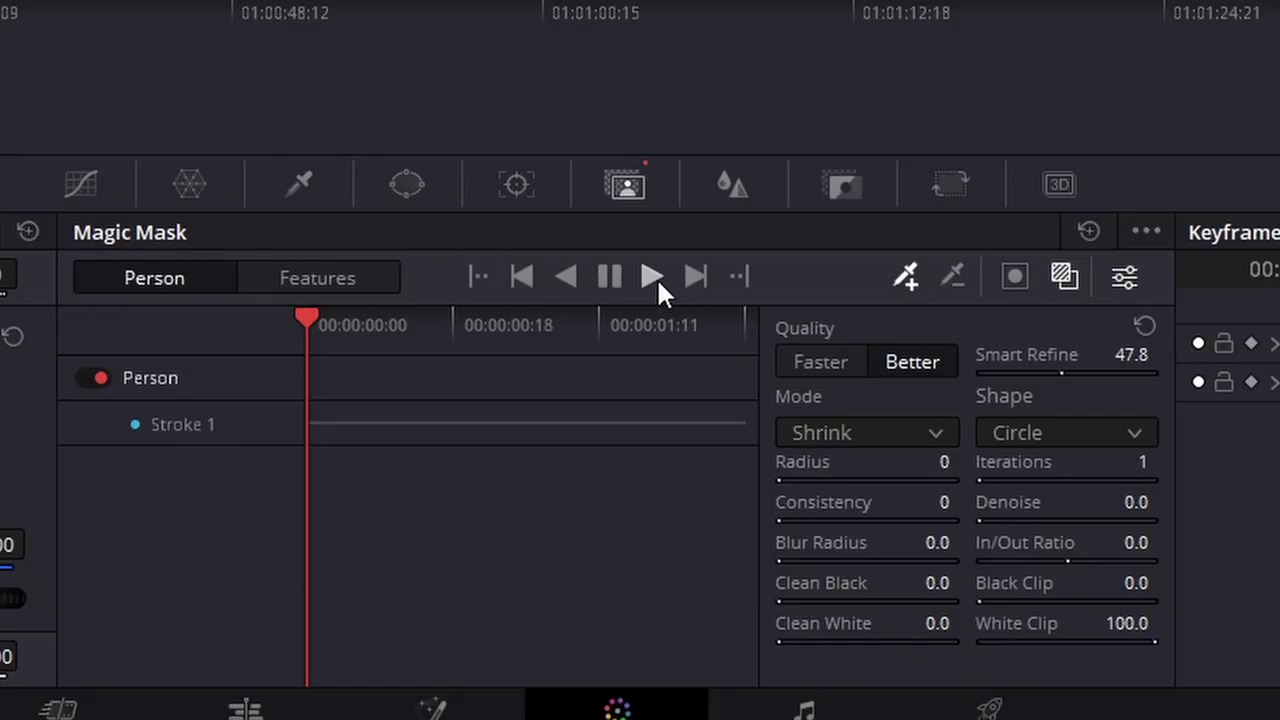
left_click(652, 278)
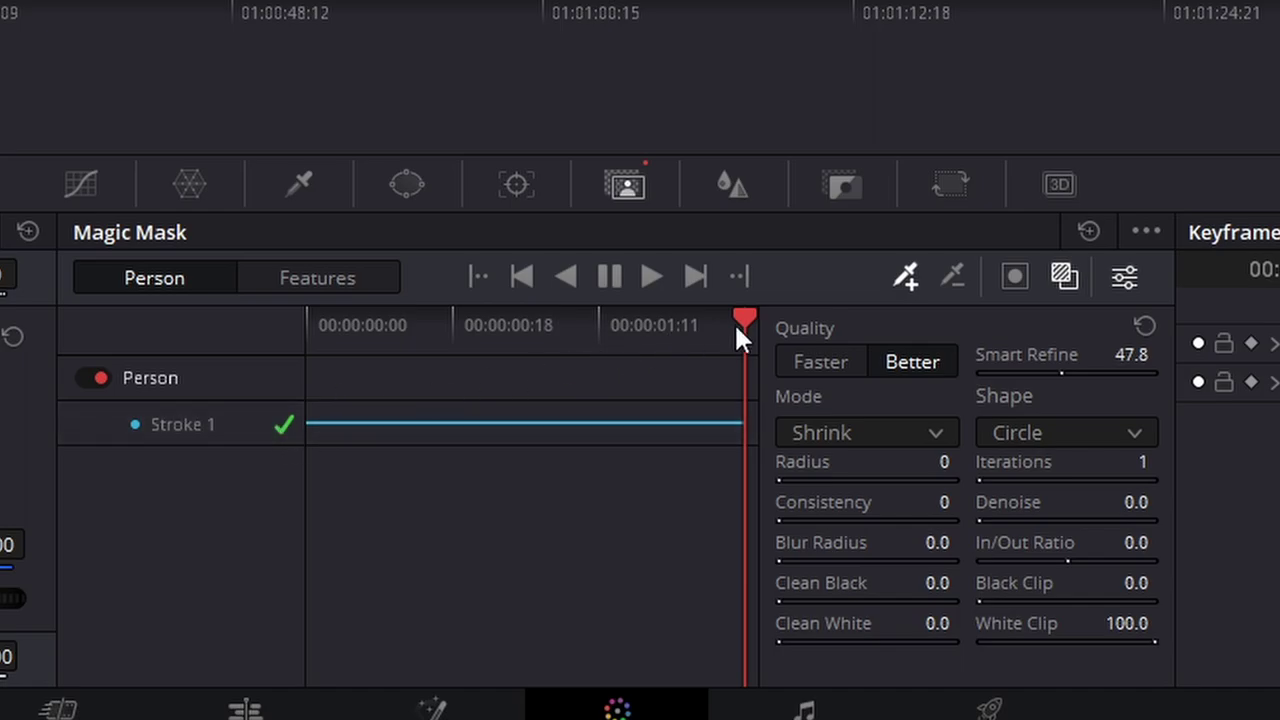
left_click_drag(756, 315, 303, 318)
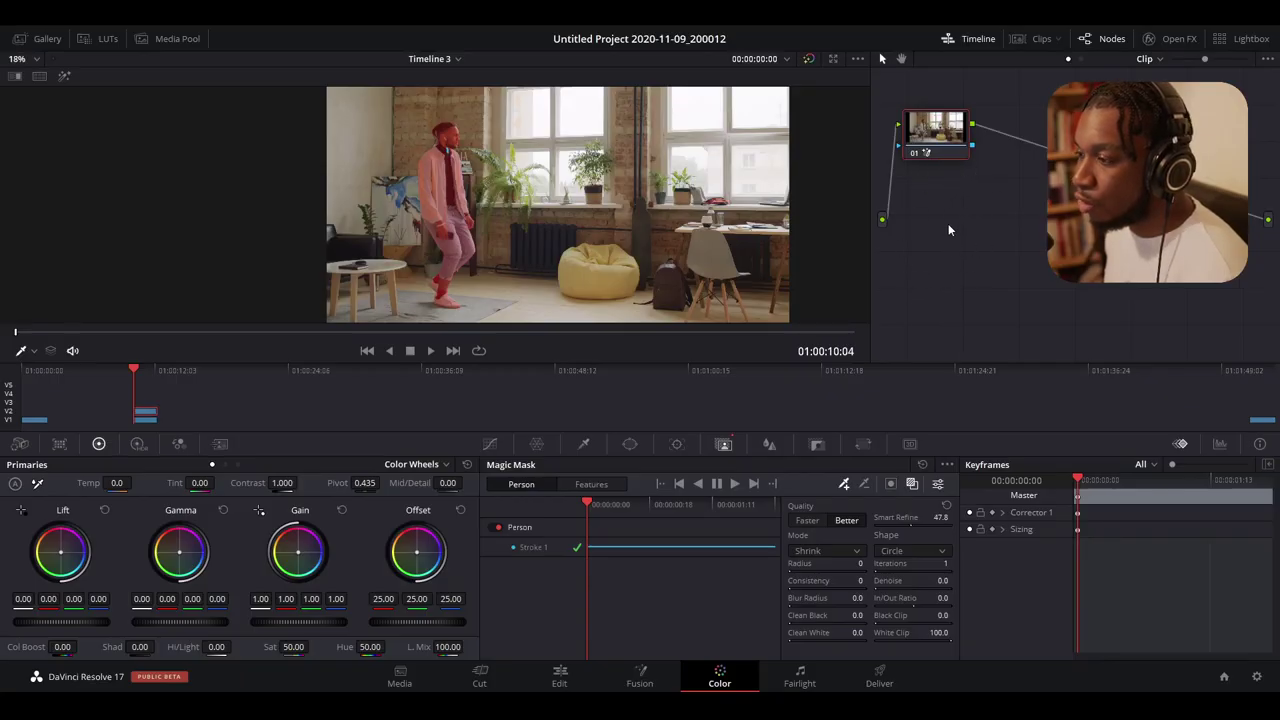
Connect node 01's mask to a new alpha output and highlight the isolated man in the viewer
right_click(950, 172)
left_click(982, 226)
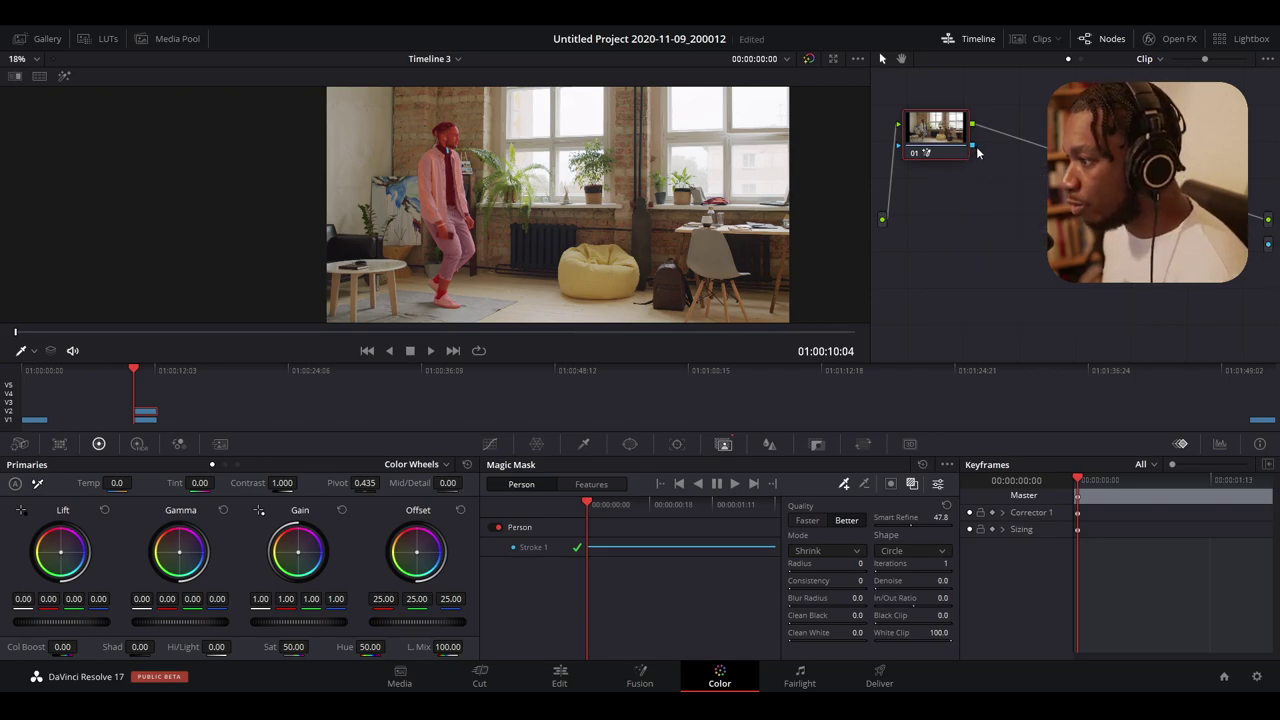
left_click_drag(972, 145, 1268, 245)
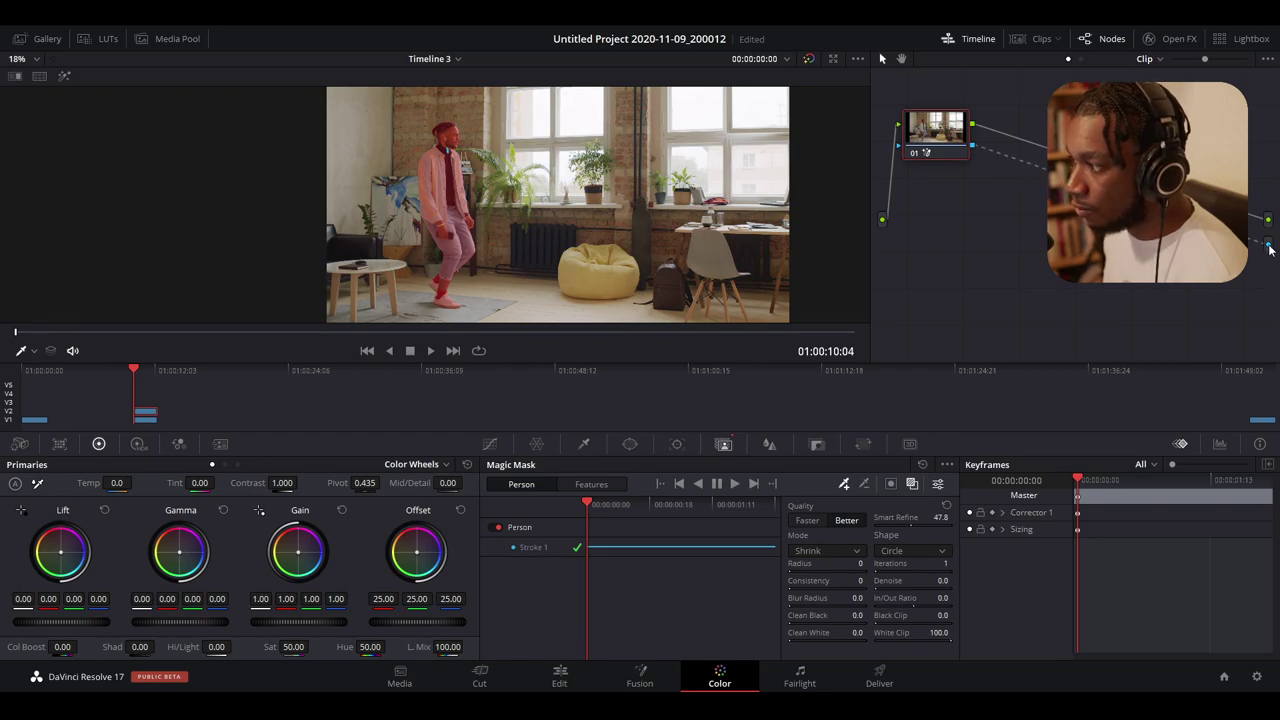
left_click(62, 78)
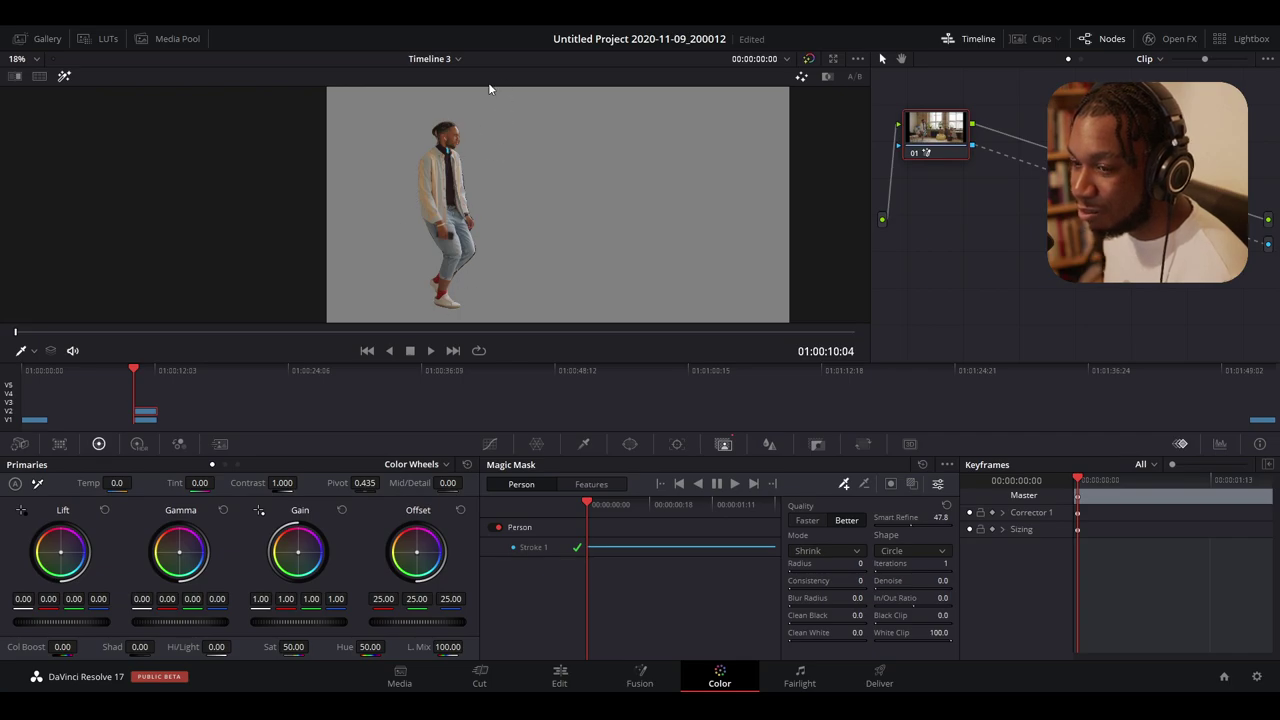
On the Edit page, move the masked clip up one track so that Video 2 is free between the two layers
left_click(560, 678)
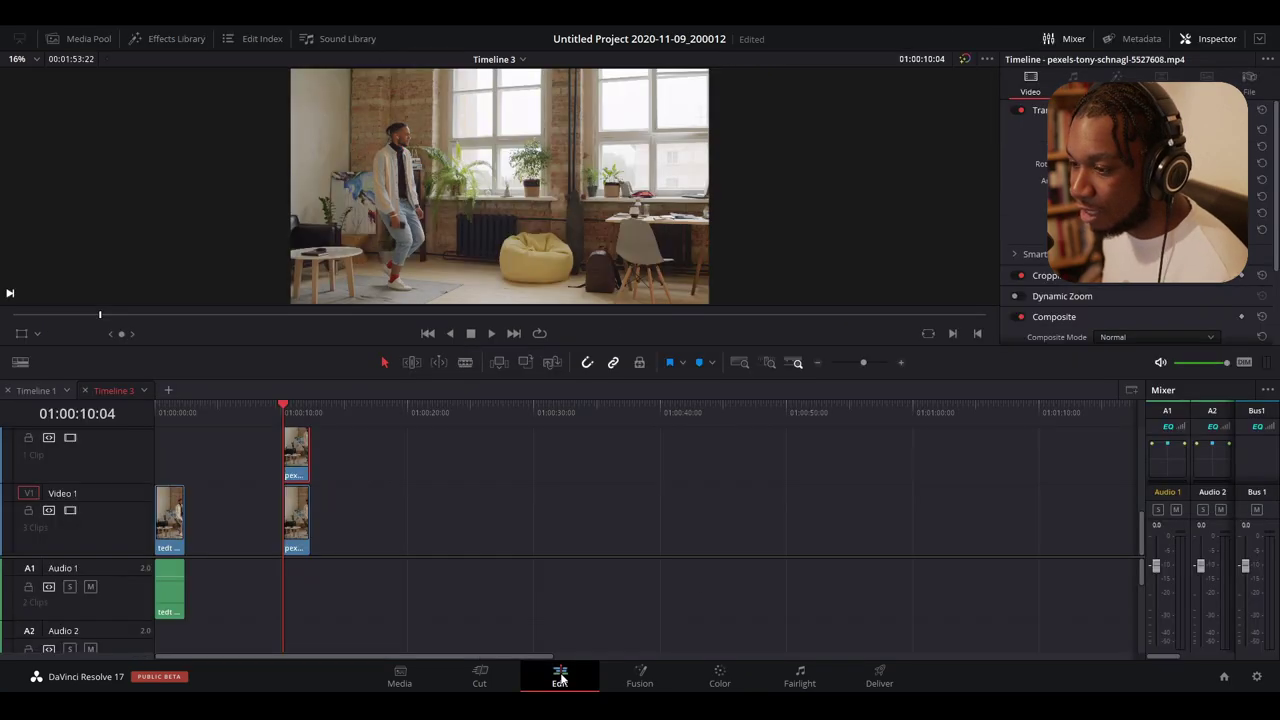
scroll(326, 522, "up", 2)
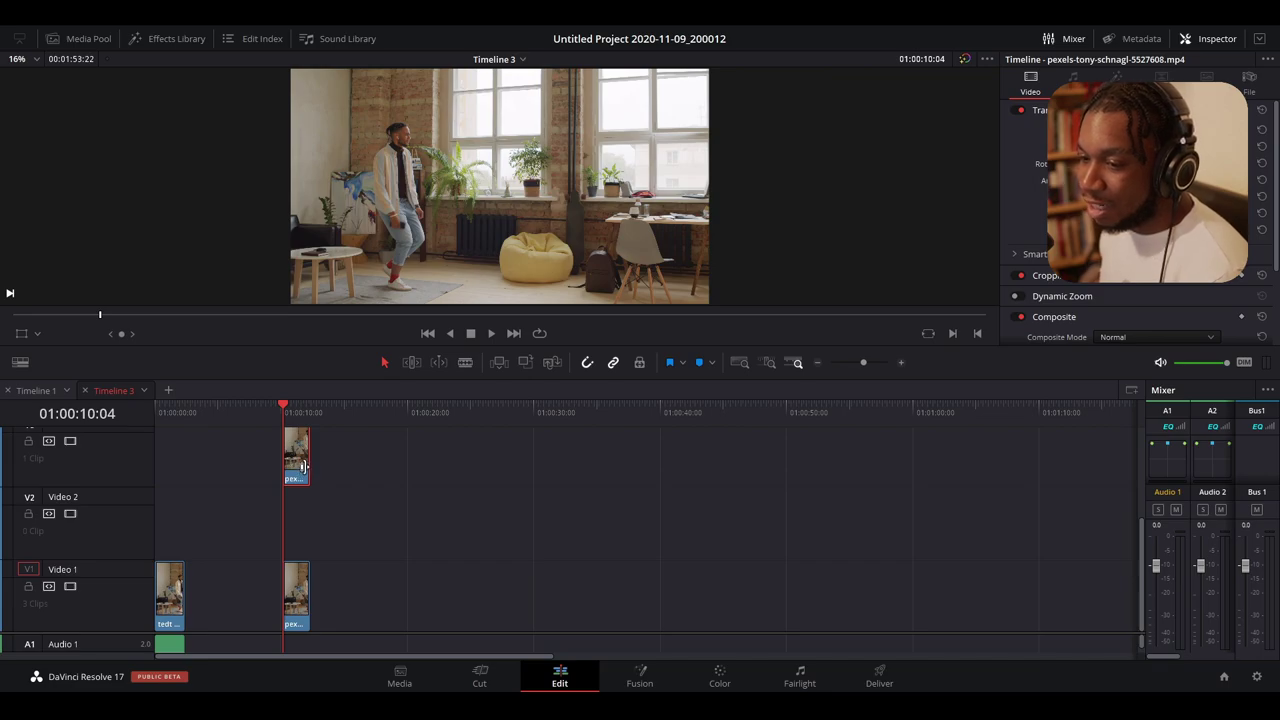
Check the cutout by disabling and re-enabling the original clip and the masked clip in turn
left_click(295, 587)
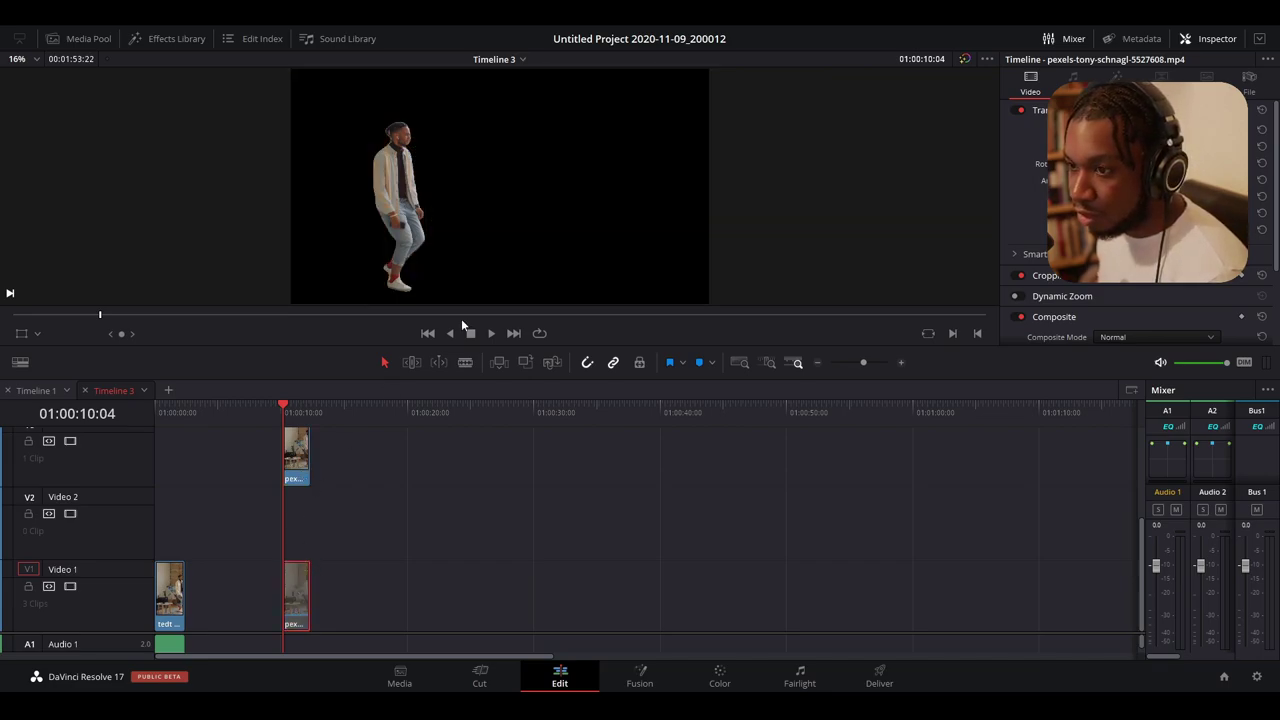
left_click(300, 455)
key("d")
left_click(297, 590)
key("d")
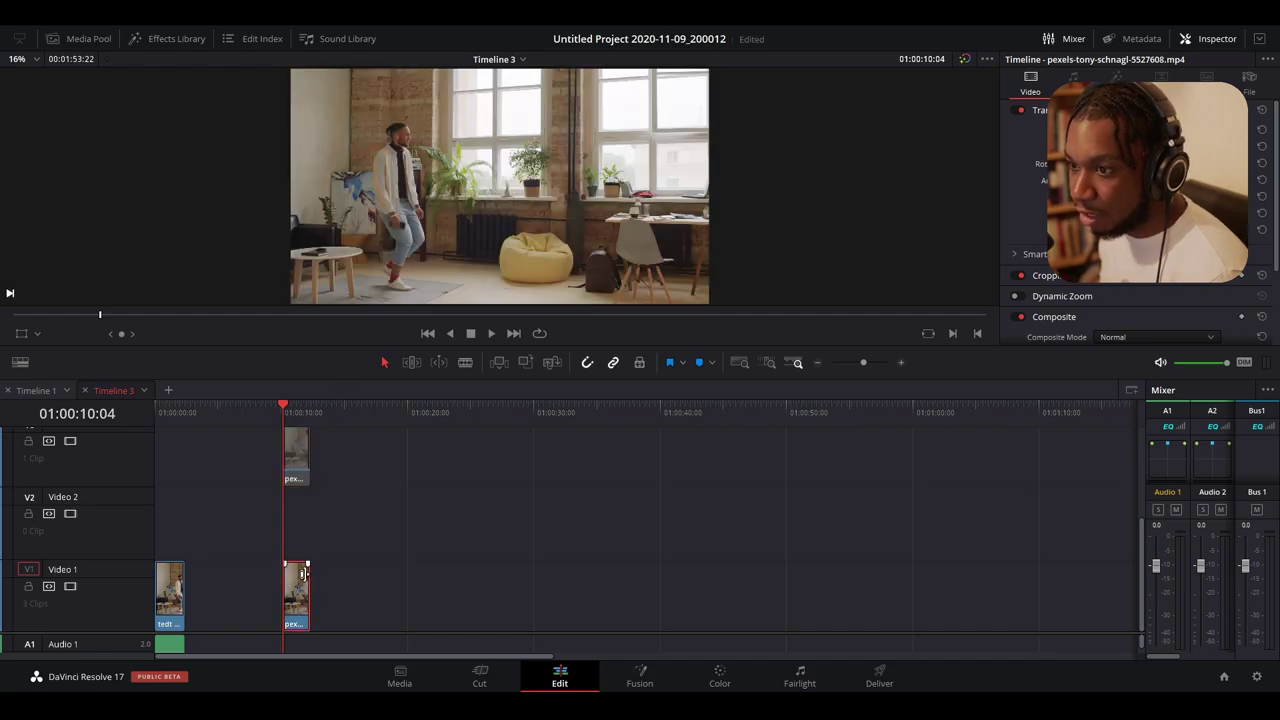
left_click(296, 462)
key("d")
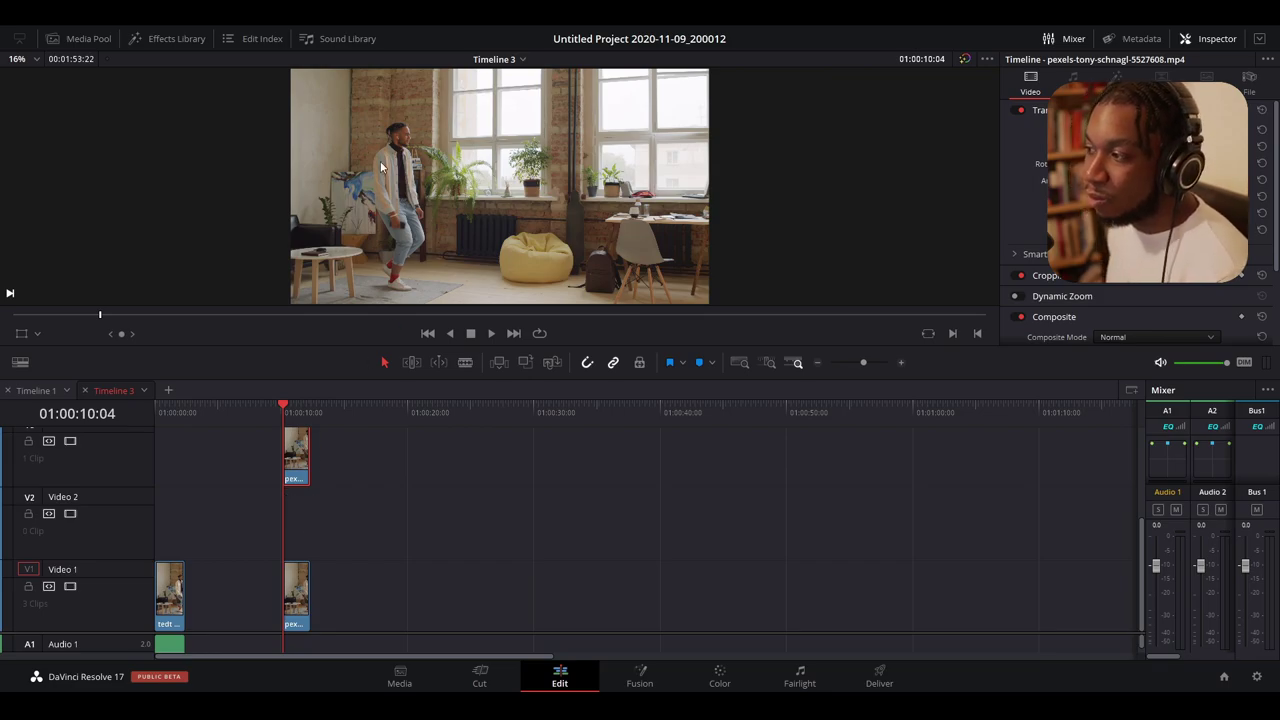
Place Kick Smoke.mov on Video 2 between the original and masked clips and play the composite
left_click(289, 437)
left_click(289, 501)
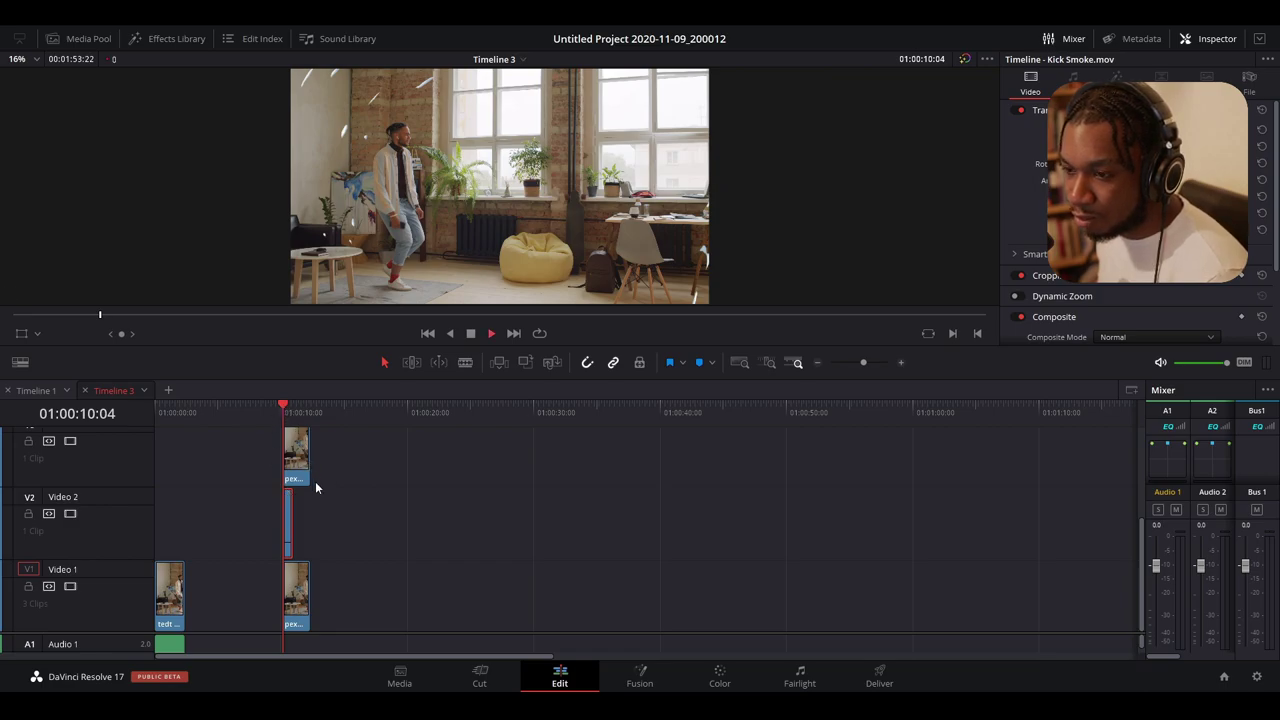
key("space")
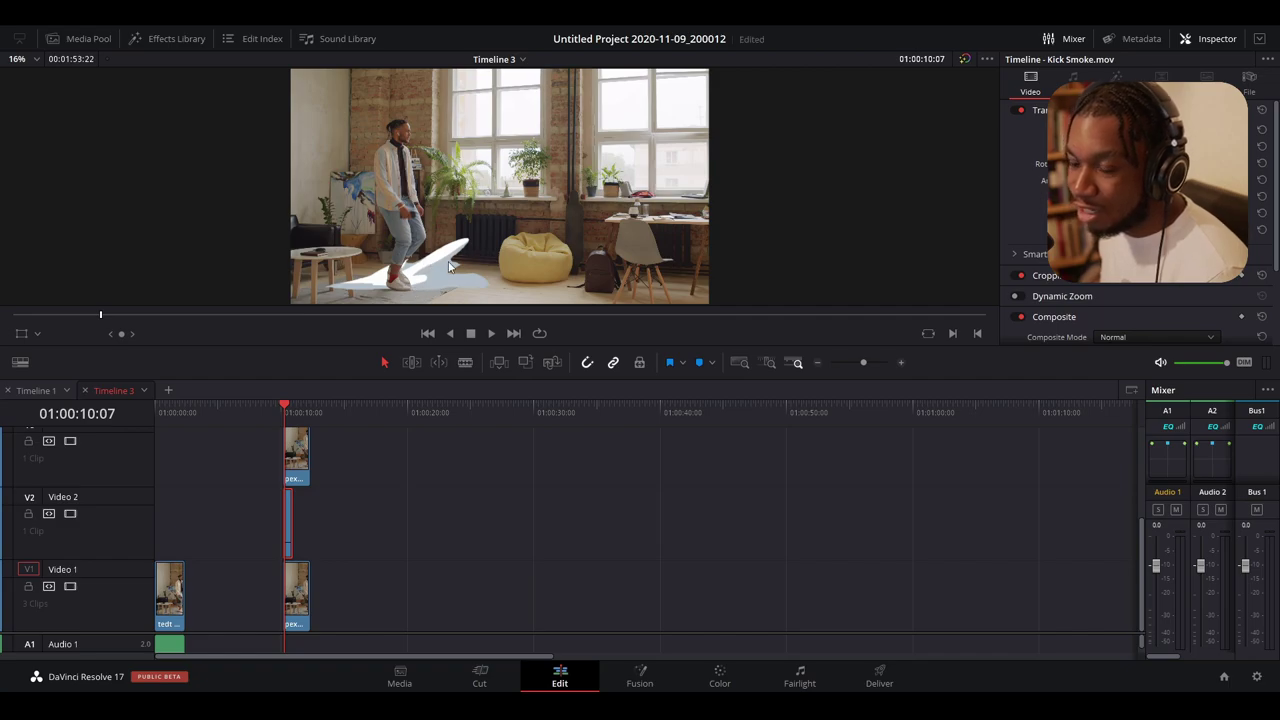
key("space")
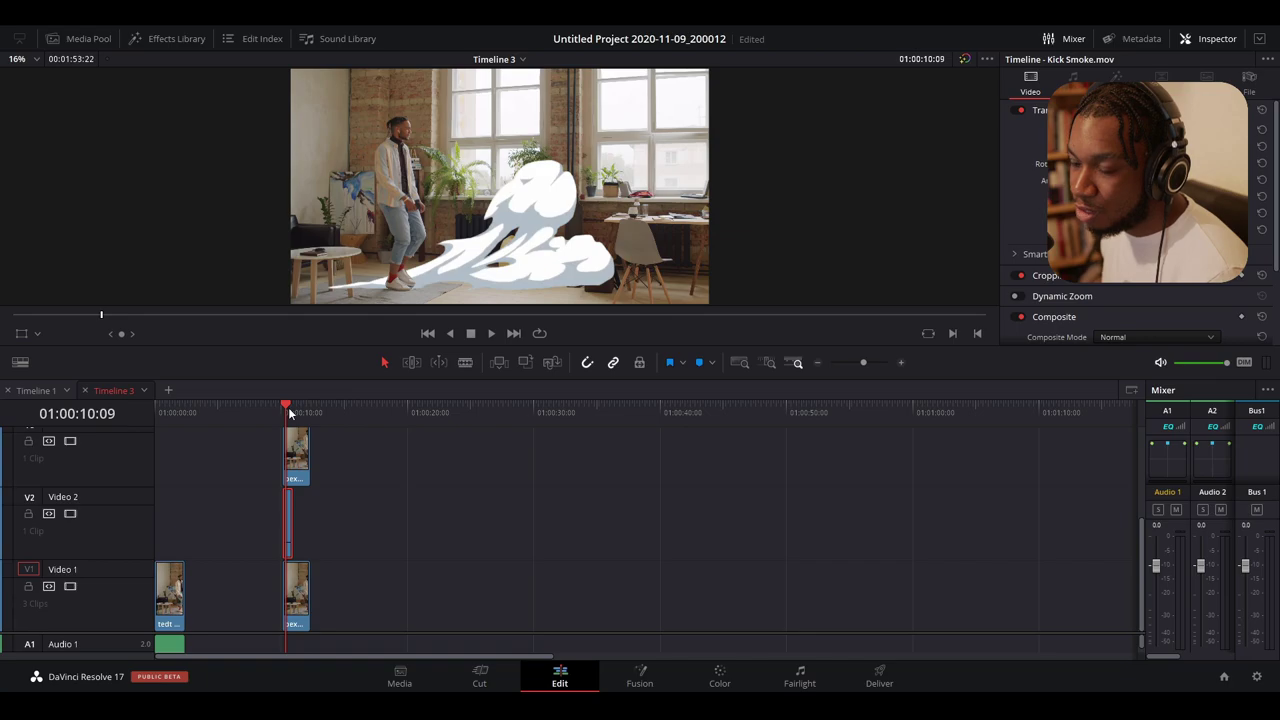
Replay the finished smoke-effect example from the start of the timeline in full screen
left_click_drag(287, 410, 44, 423)
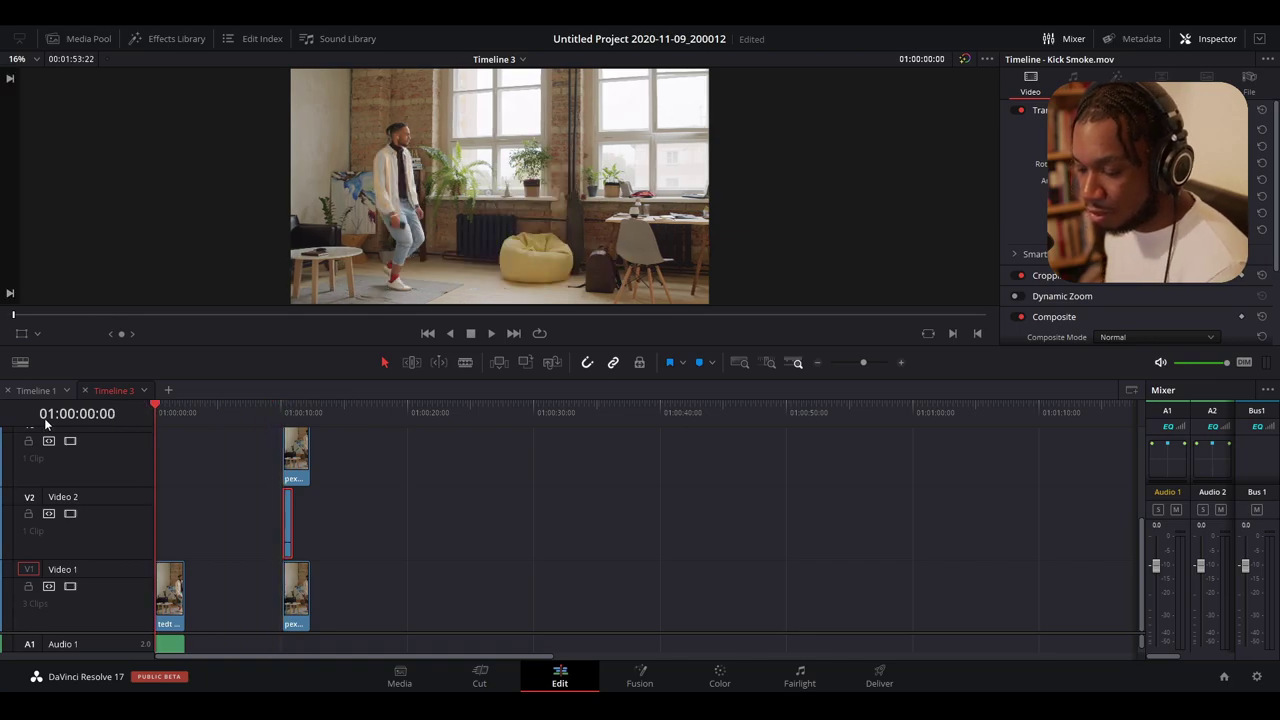
key("p")
key("space")
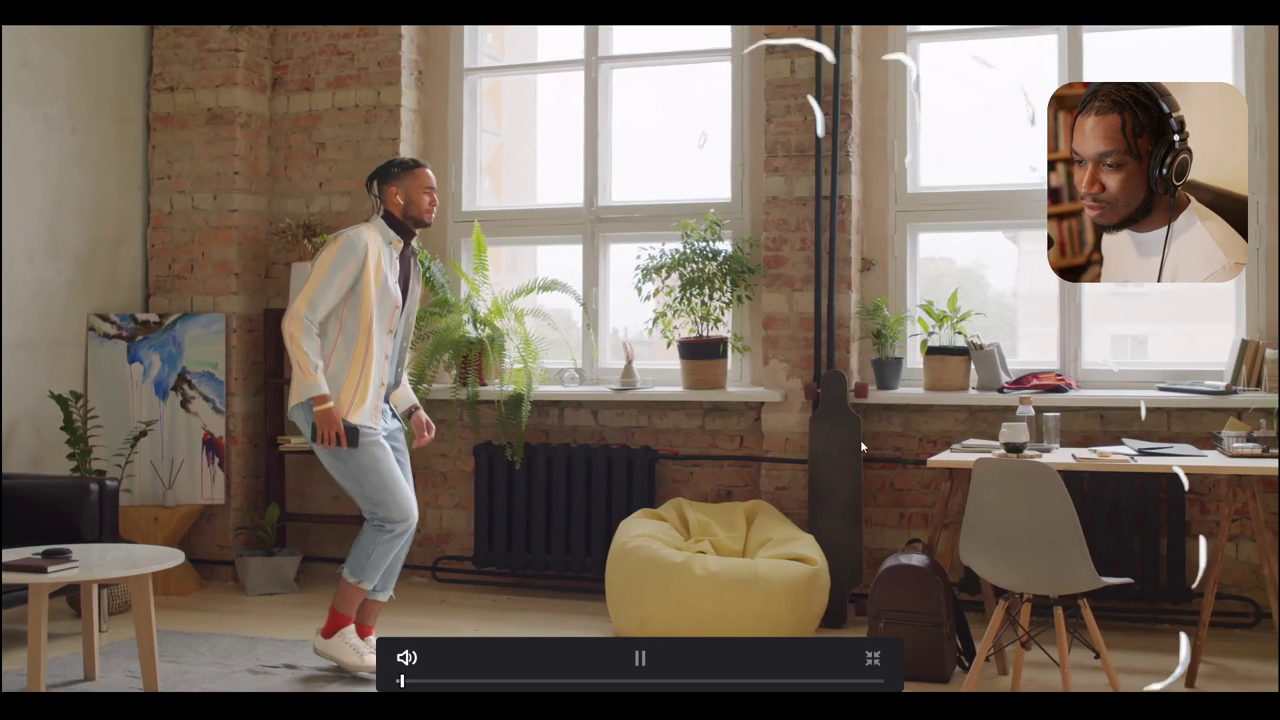
key("p")
left_click_drag(169, 428, 100, 420)
key("p")
key("space")
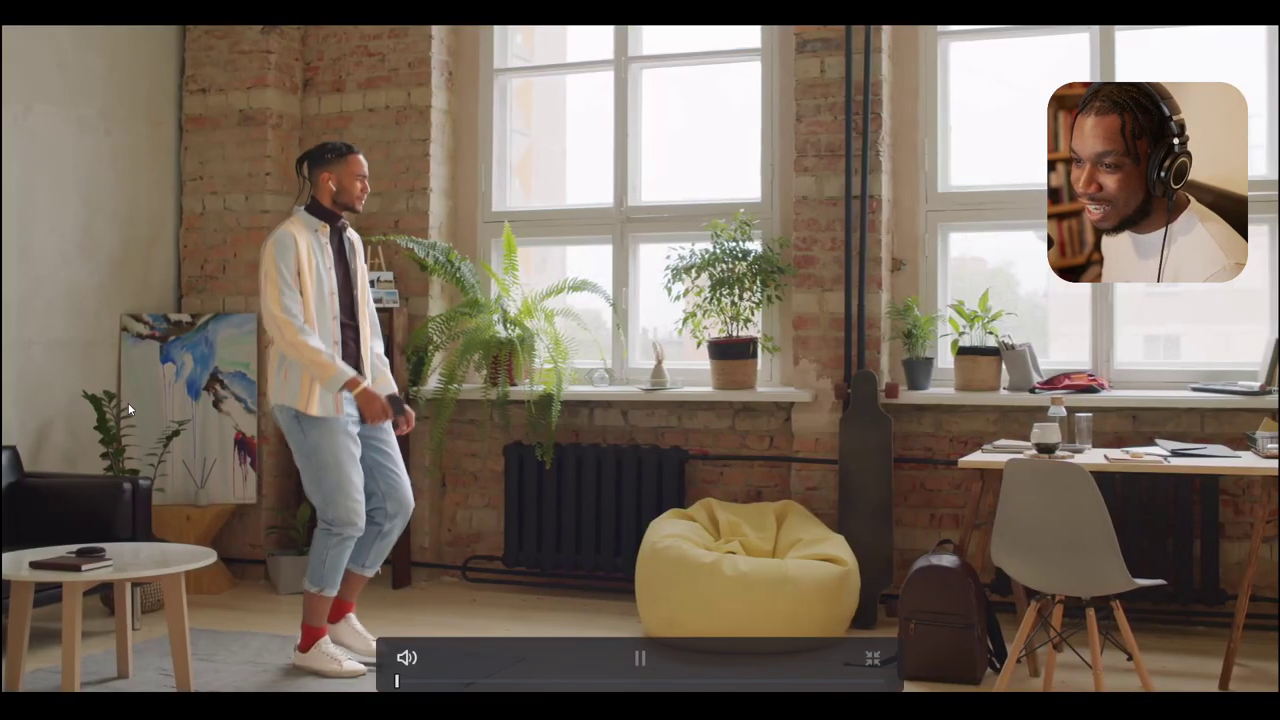
key("space")
key("p")
Replace the smoke clip on Video 2 with a Text title reading "MEMES" between the original and masked clips
key("Delete")
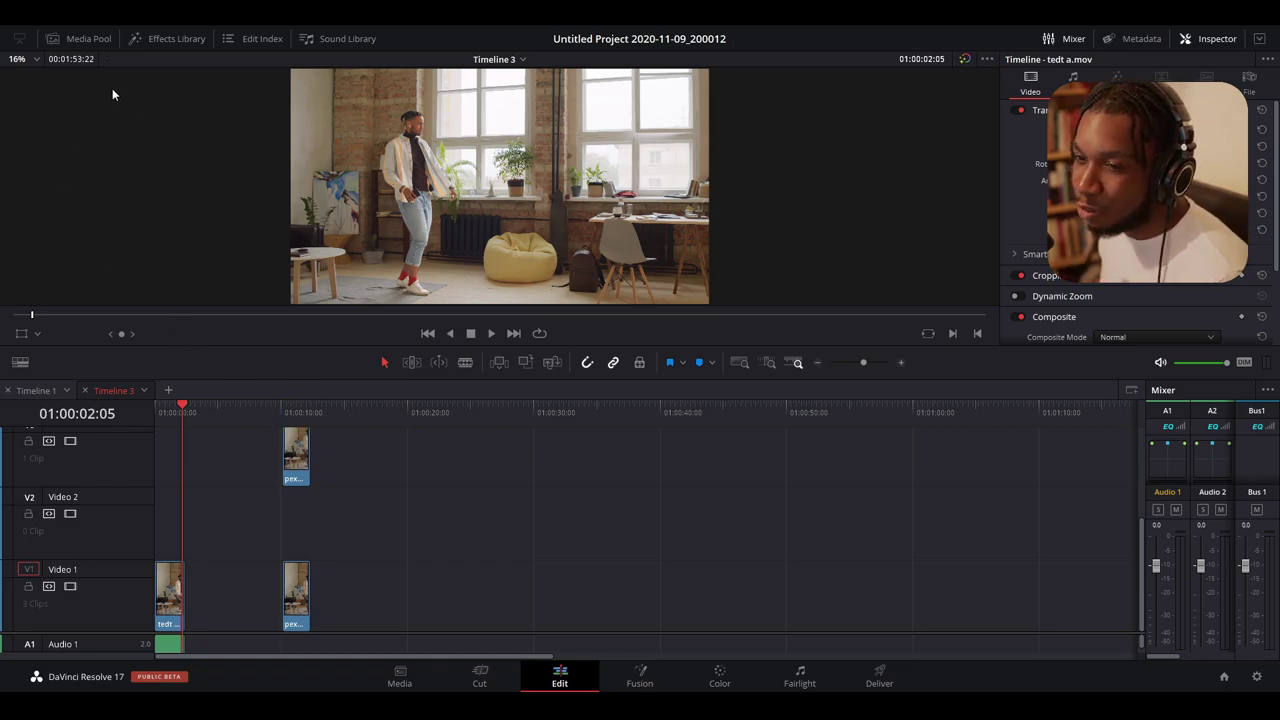
left_click(163, 41)
left_click(56, 130)
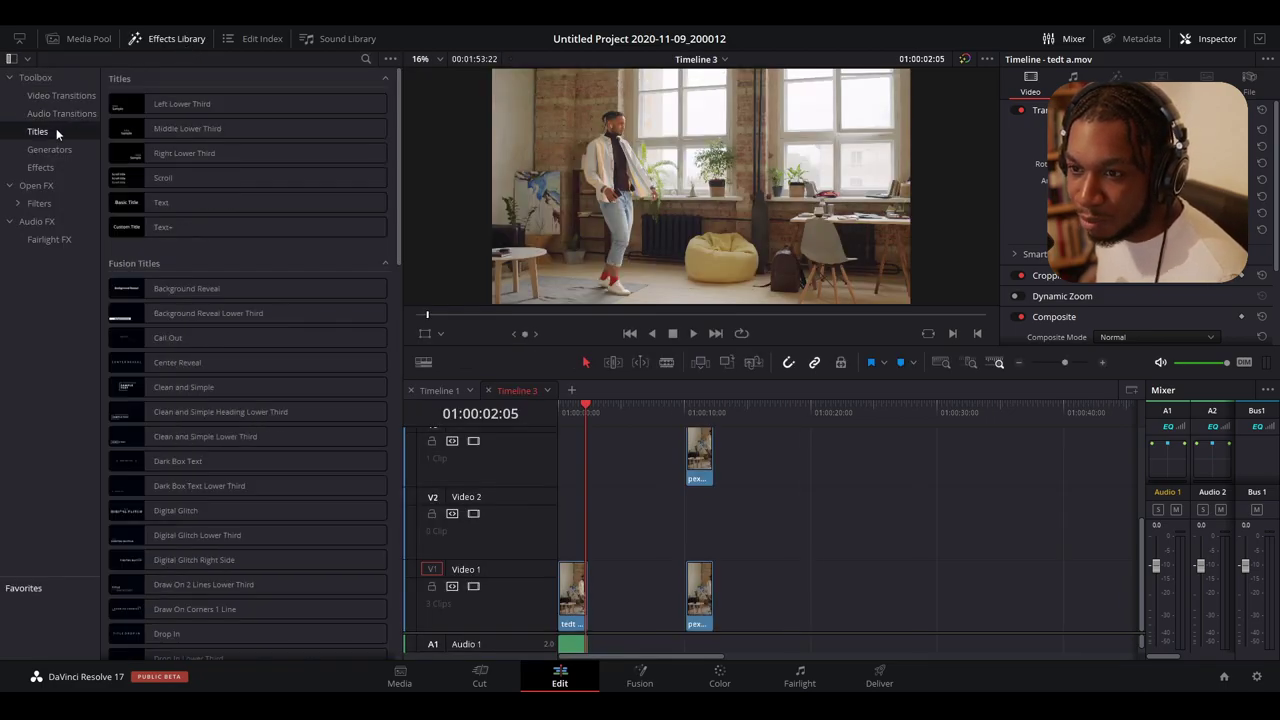
left_click(160, 202)
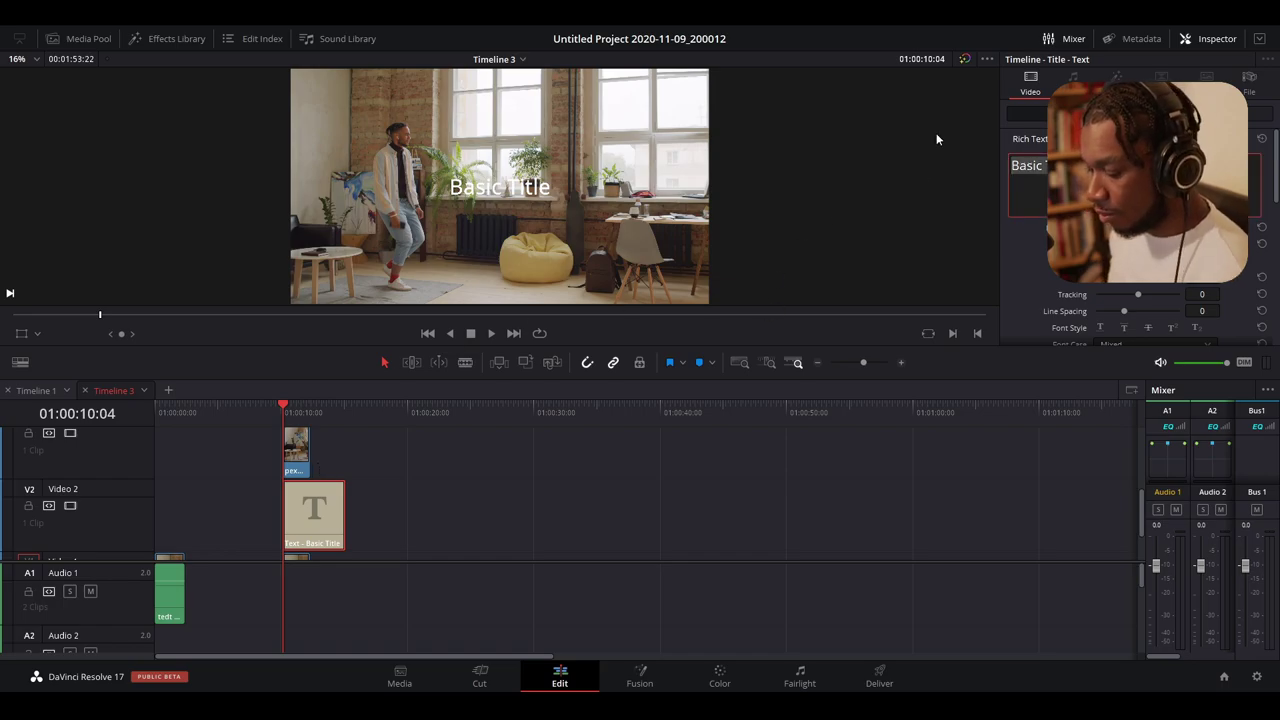
type("S")
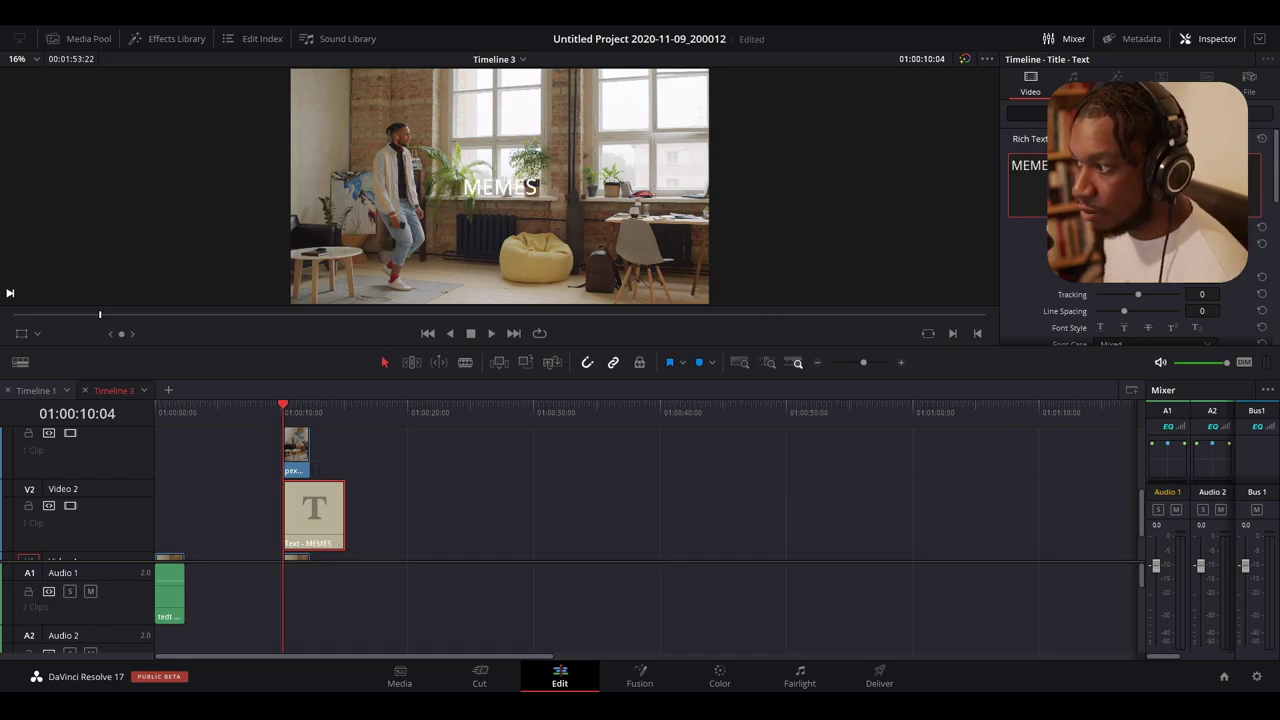
left_click_drag(1108, 286, 1108, 286)
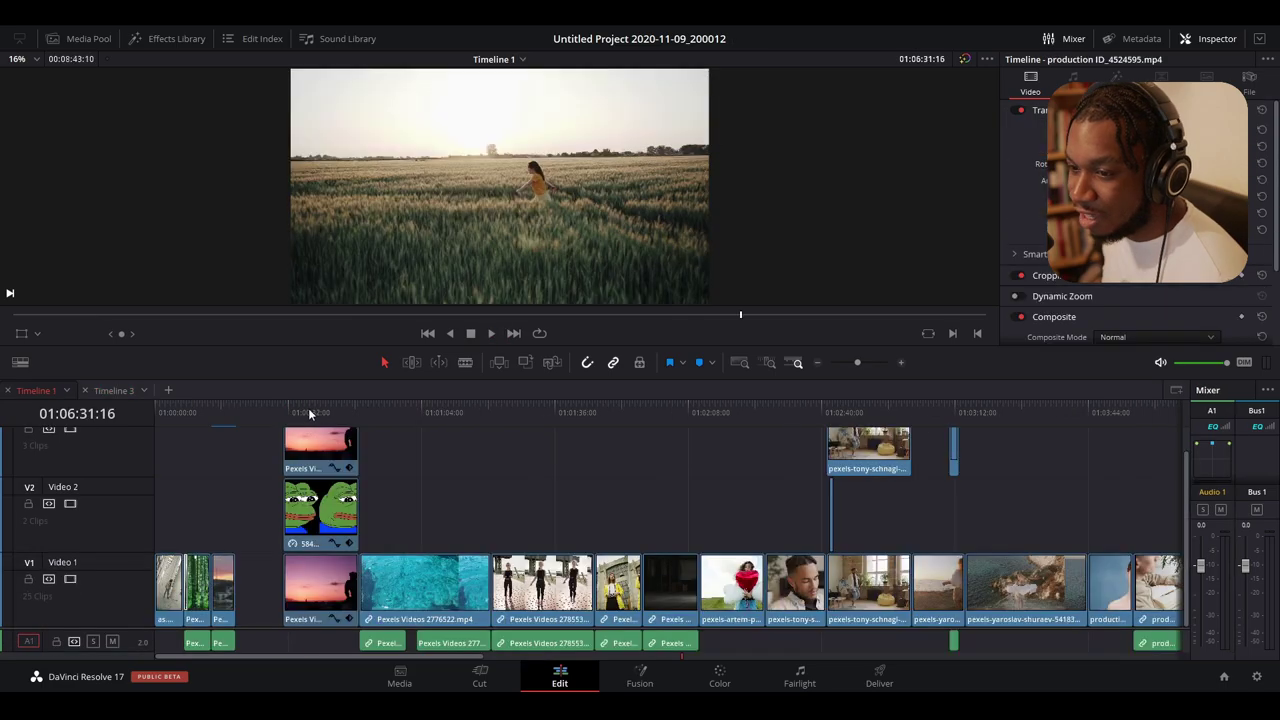
Play and scrub the Timeline 1 composite that places the cartoon frog clip on Video 2 behind the man's silhouette
left_click(308, 410)
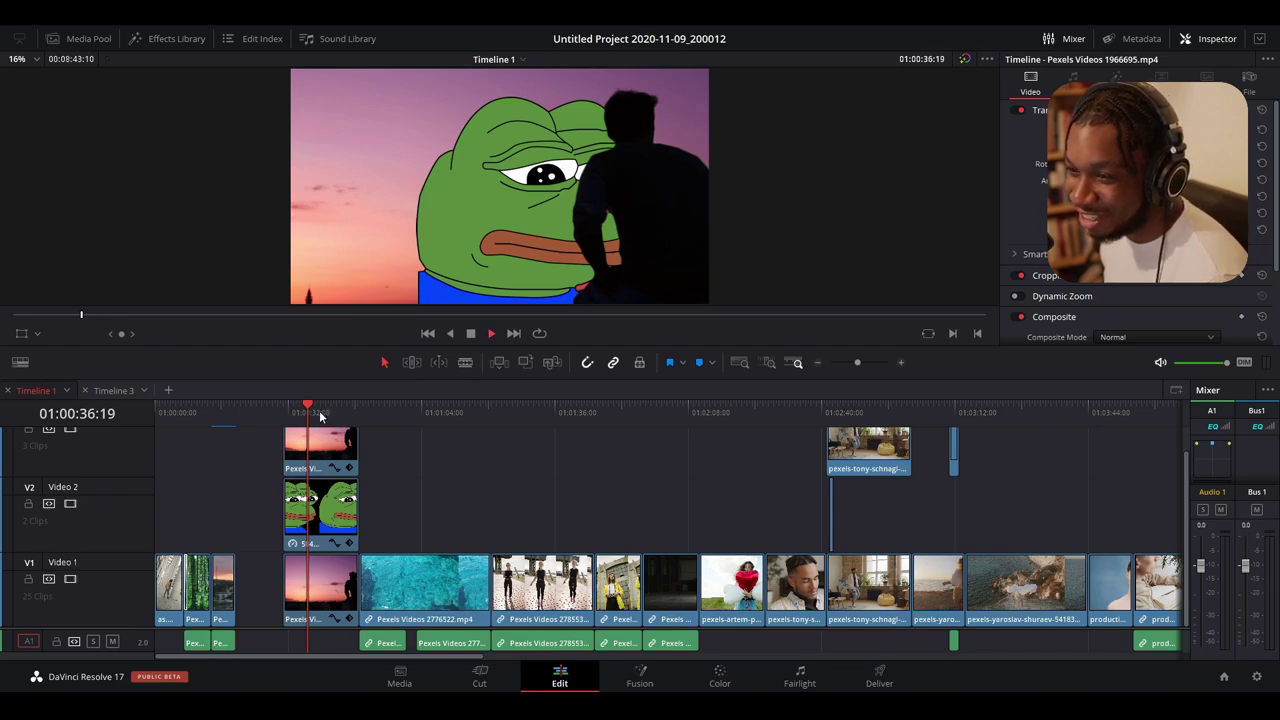
left_click_drag(318, 413, 313, 409)
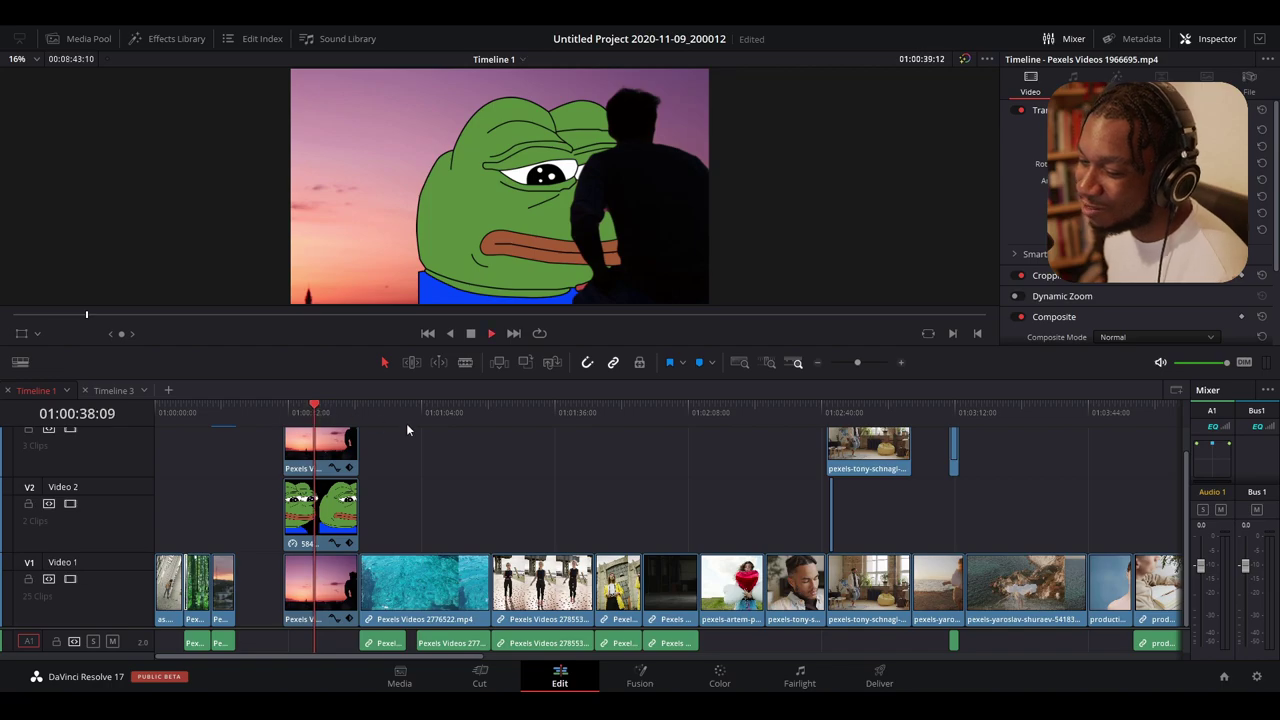
key("Right")
key("Right")
key("Right")
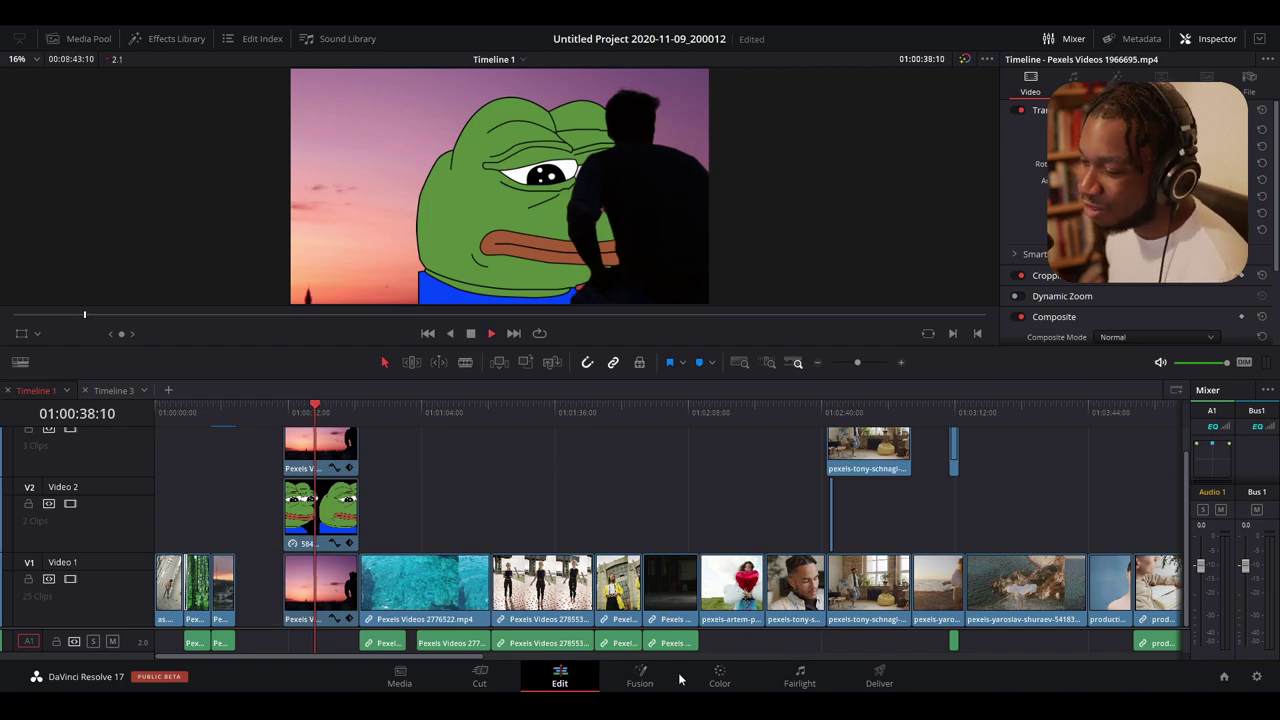
Switch to Timeline 3 and replay the finished smoke-effect clip from the start of the timeline, ending in full screen
left_click(113, 390)
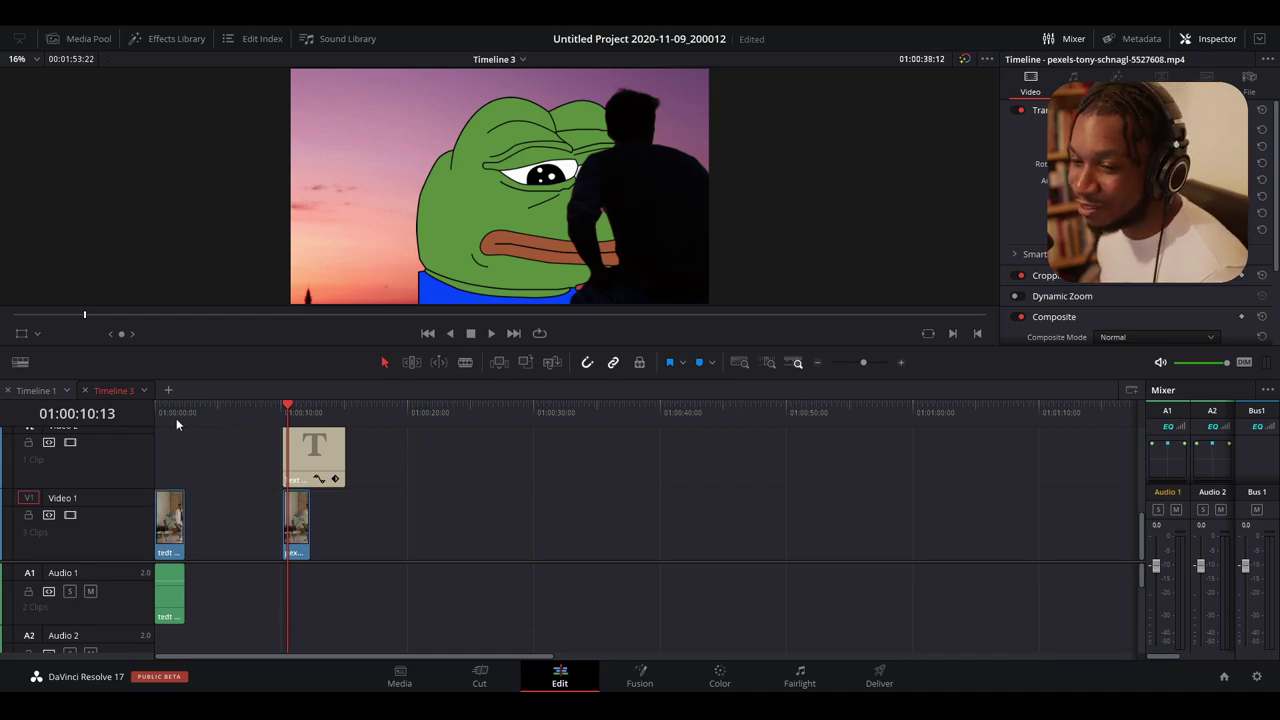
left_click_drag(176, 417, 149, 412)
key("space")
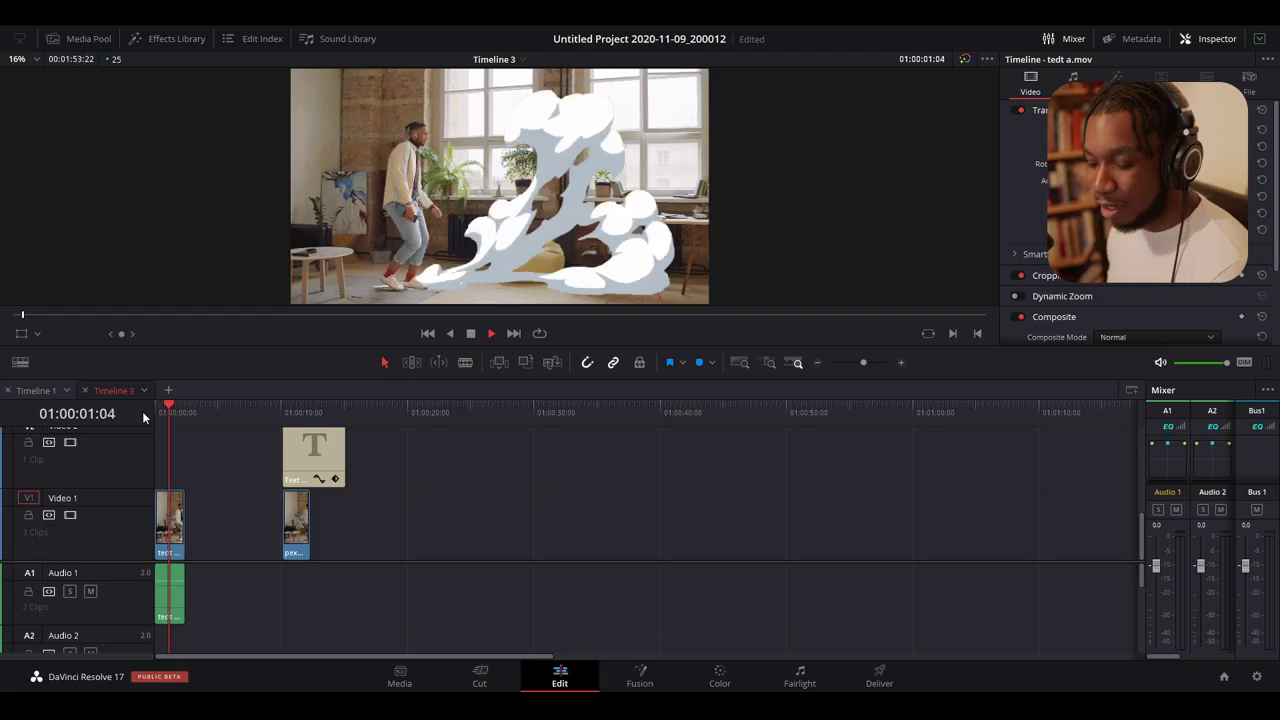
key("space")
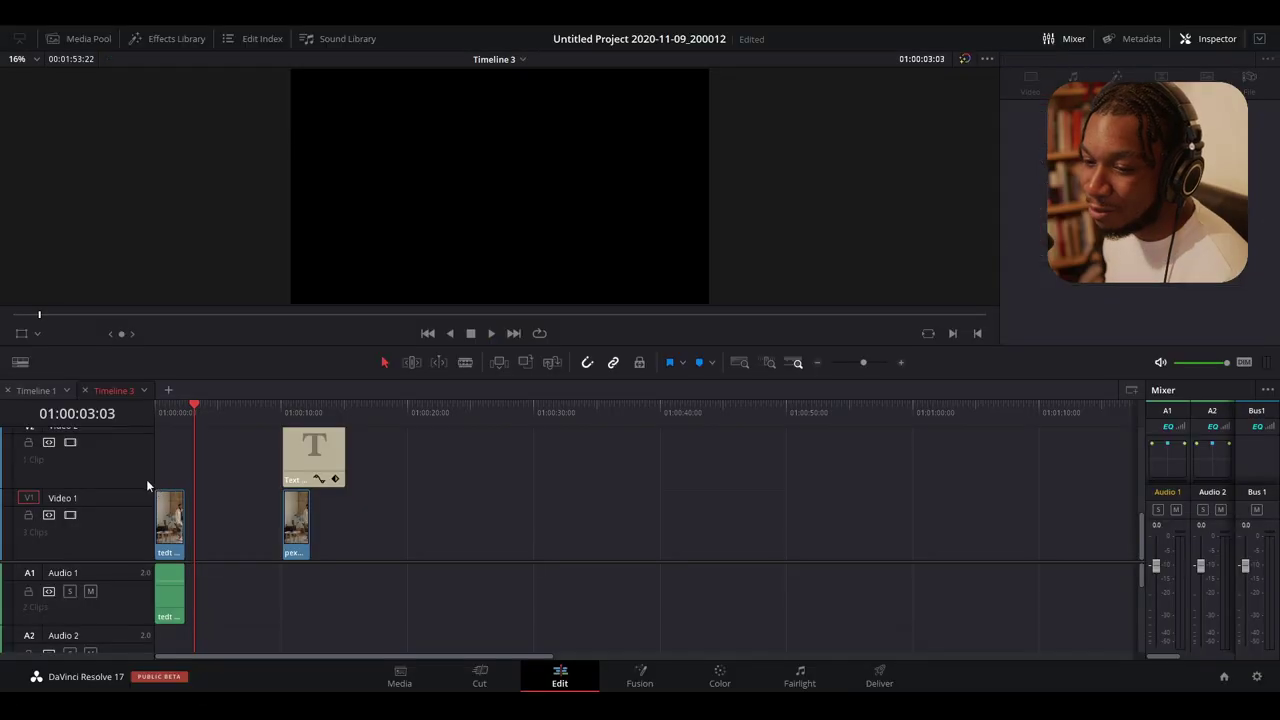
key("Home")
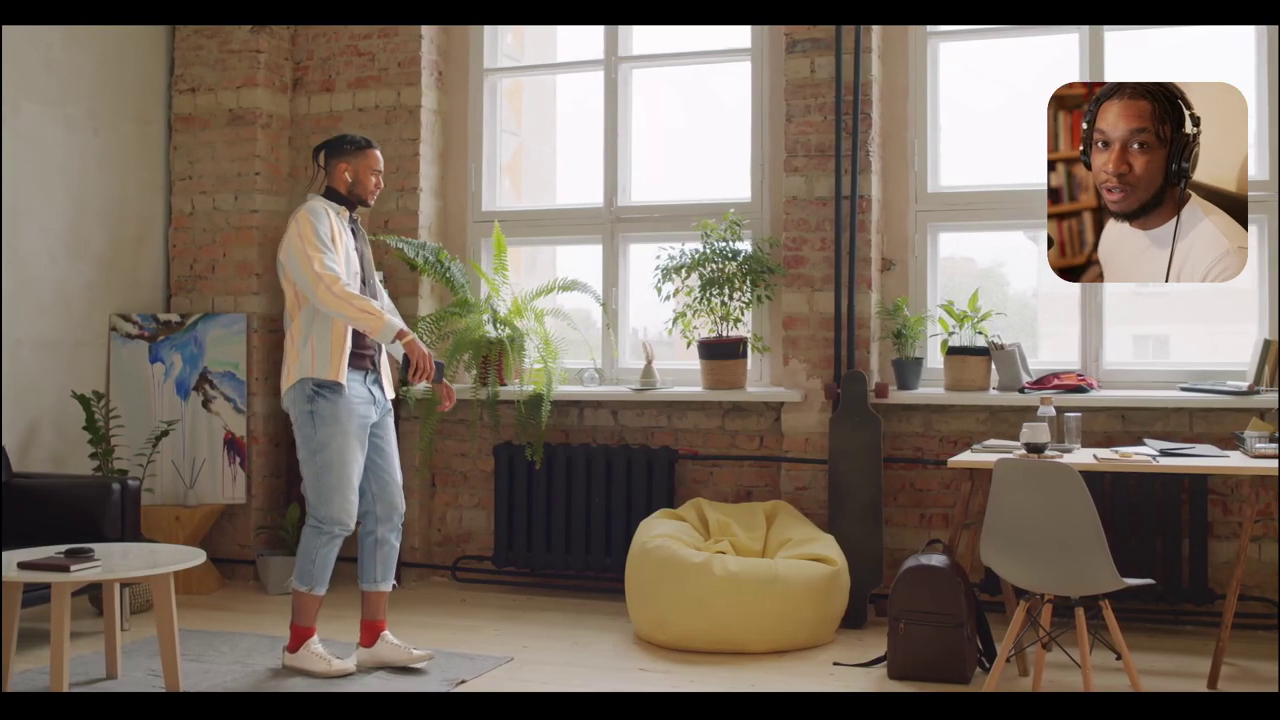